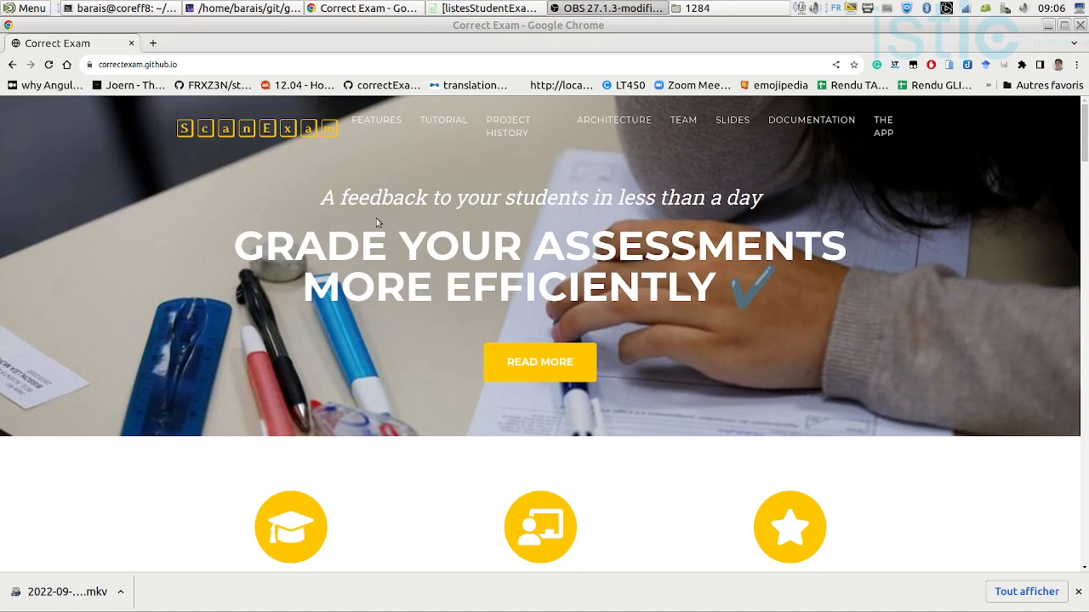
Open the ScanExam web app from the project site and sign in to the teacher account.
{"action": "scroll", "coordinate": [687, 342], "scroll_direction": "down", "scroll_amount": 3}
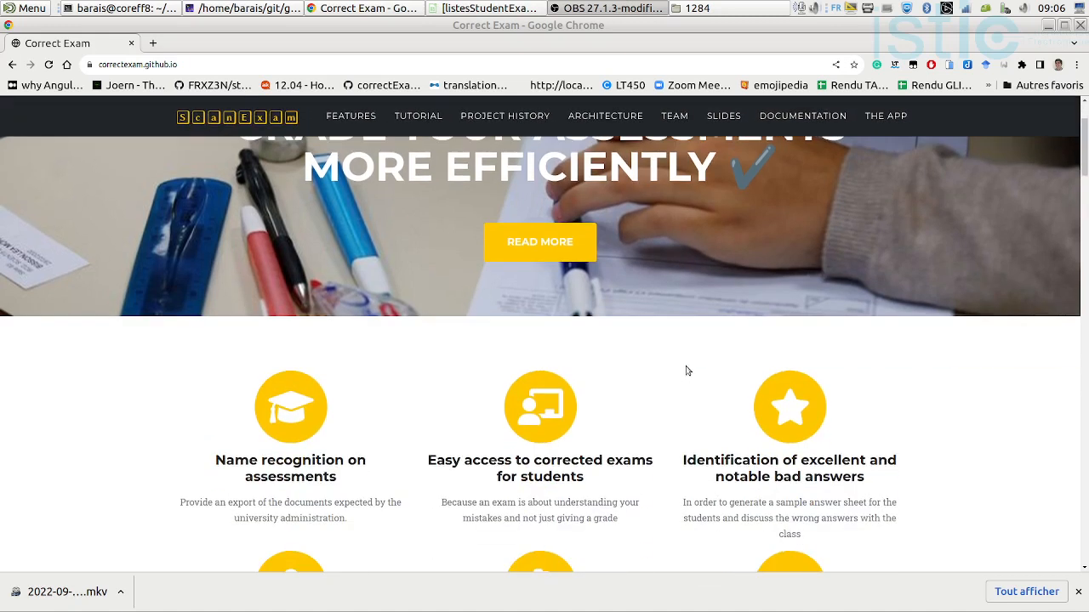
{"action": "scroll", "coordinate": [687, 371], "scroll_direction": "up", "scroll_amount": 3}
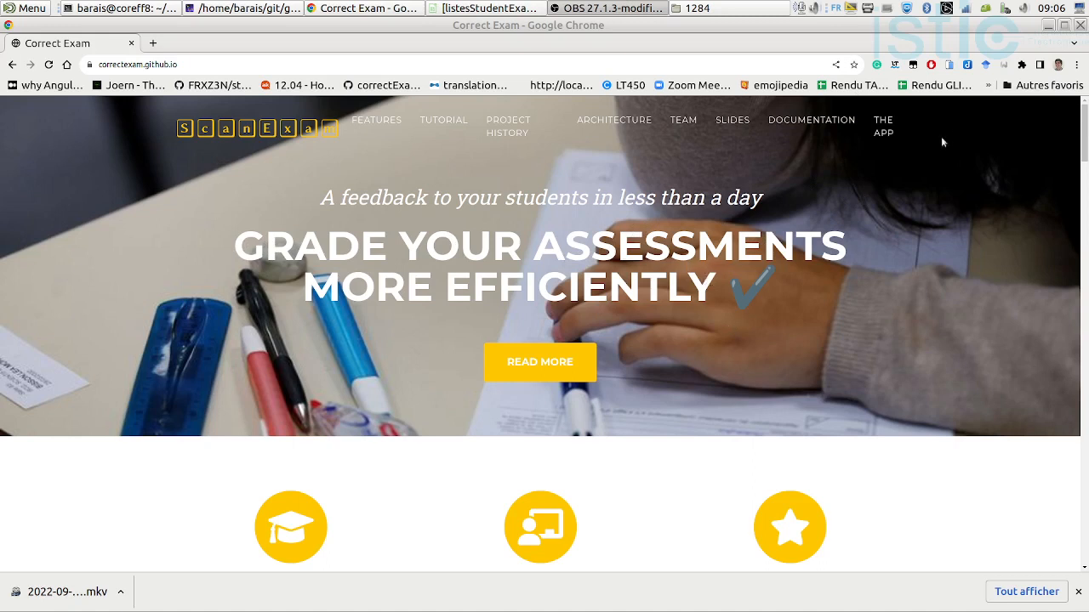
{"action": "middle_click", "coordinate": [885, 132]}
{"action": "key", "text": "ctrl+Tab"}
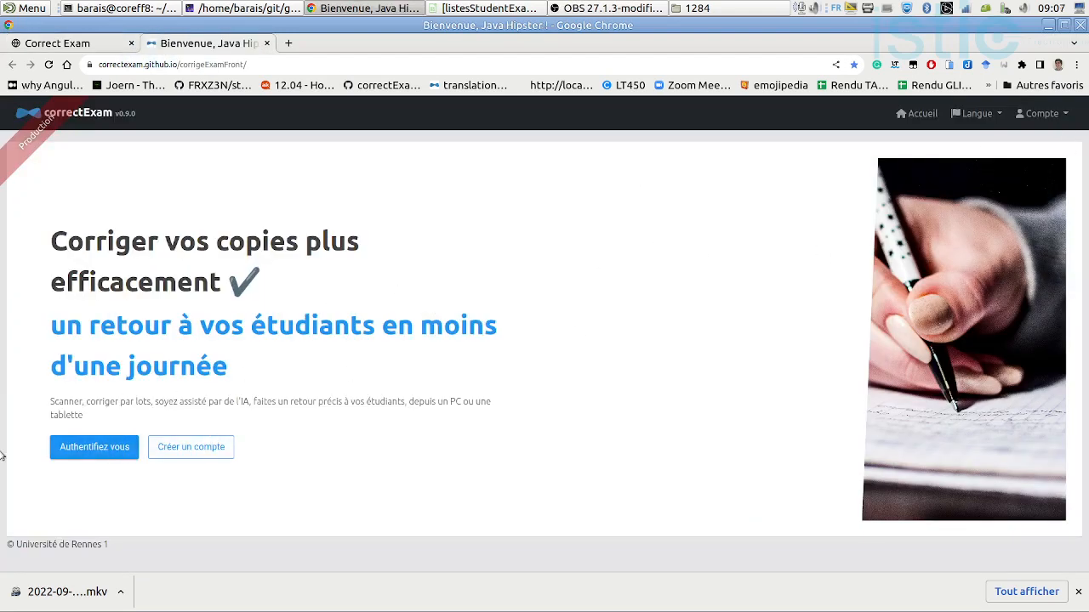
{"action": "left_click", "coordinate": [85, 451]}
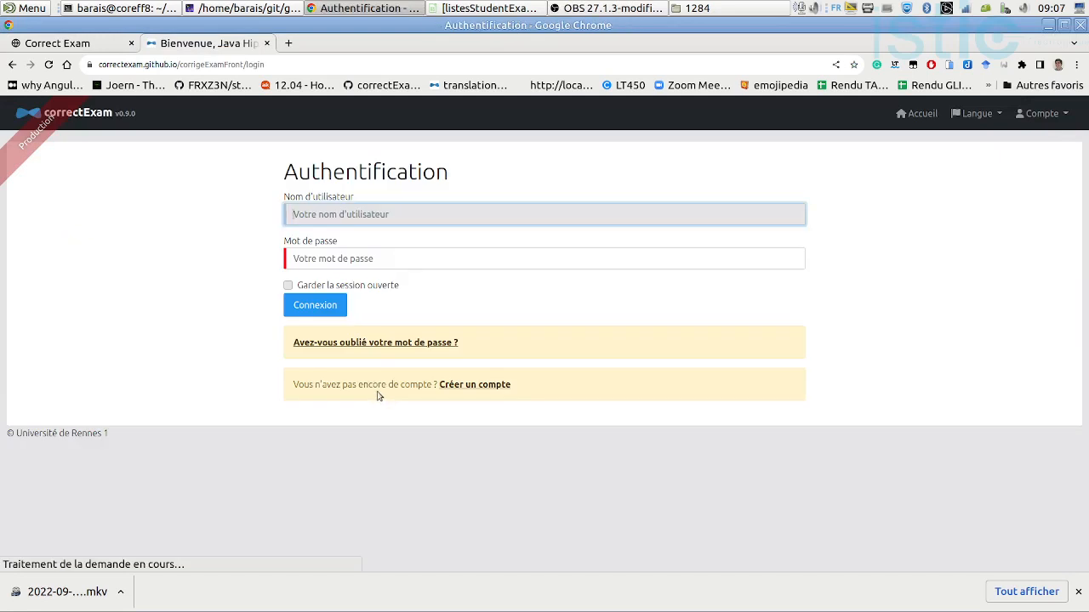
{"action": "left_click", "coordinate": [317, 305]}
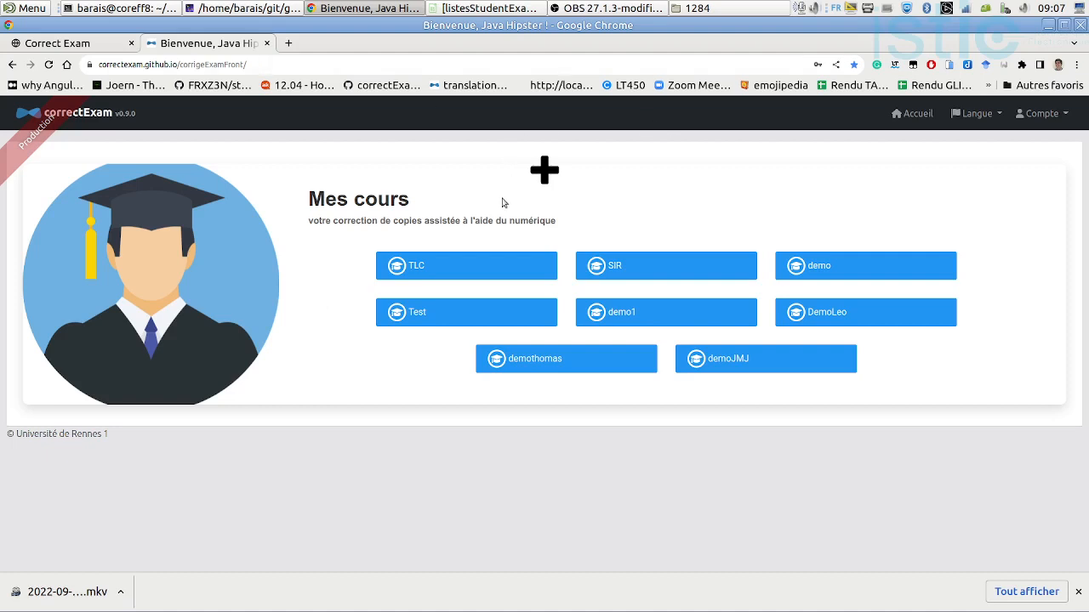
Create a new course named demoCorrectExam and save it.
{"action": "left_click", "coordinate": [544, 177]}
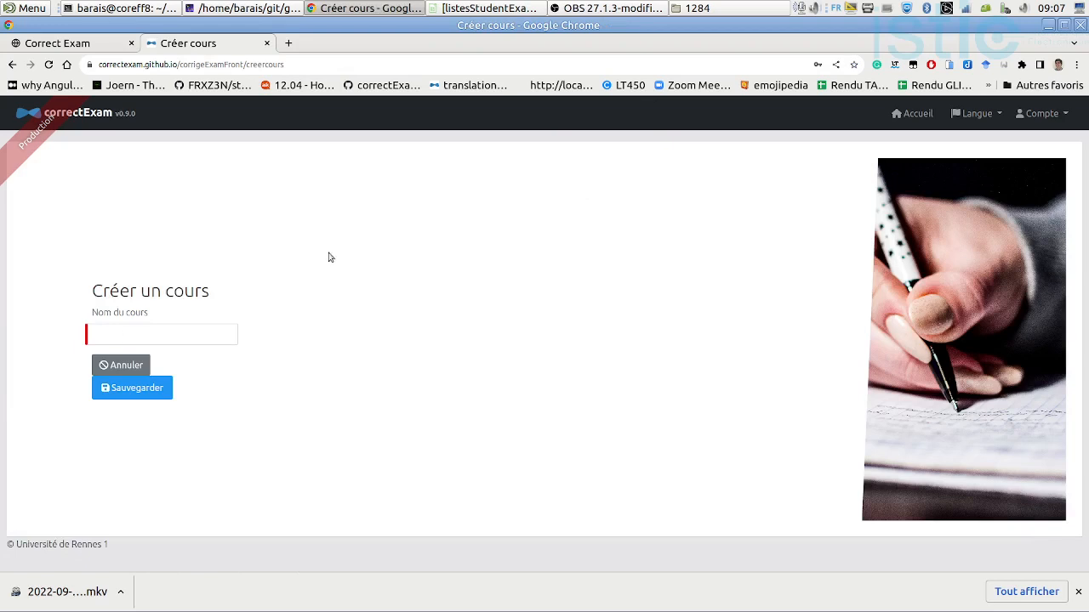
{"action": "left_click", "coordinate": [129, 333]}
{"action": "type", "text": "de"}
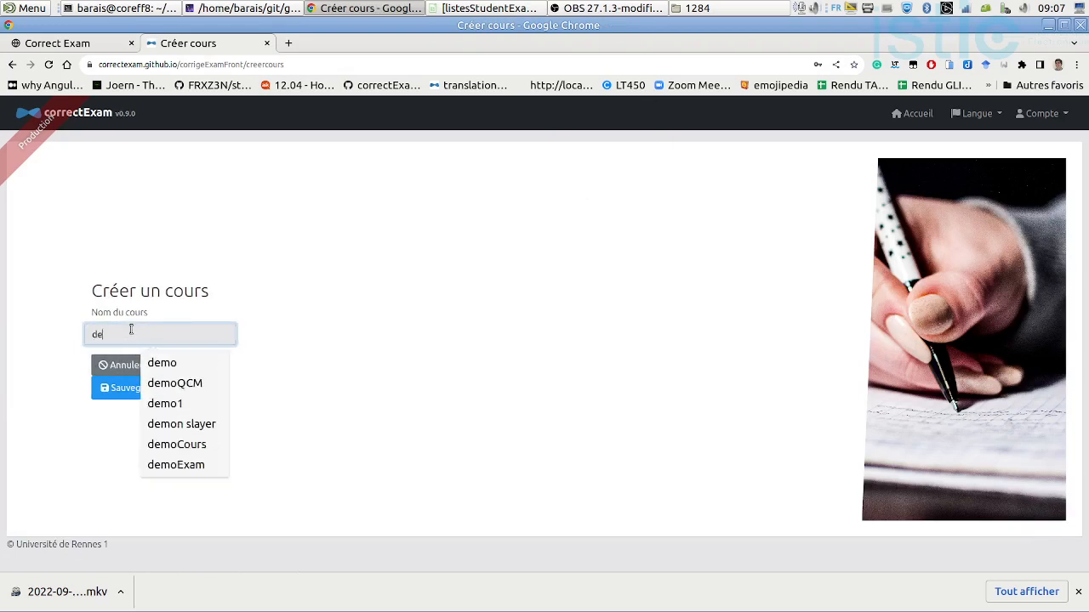
{"action": "type", "text": "moCorrect"}
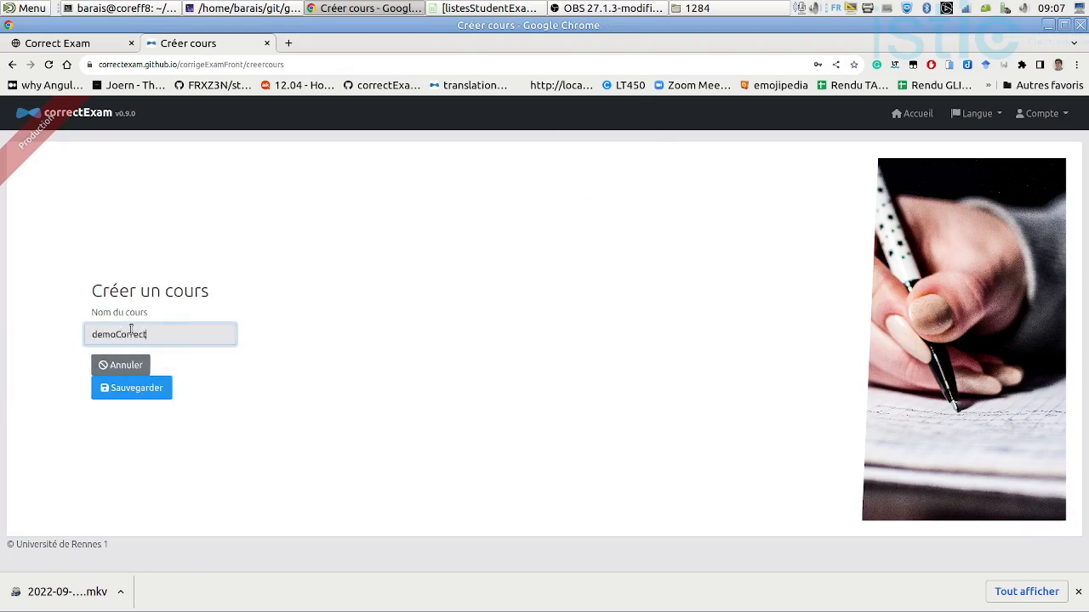
{"action": "type", "text": "Exam"}
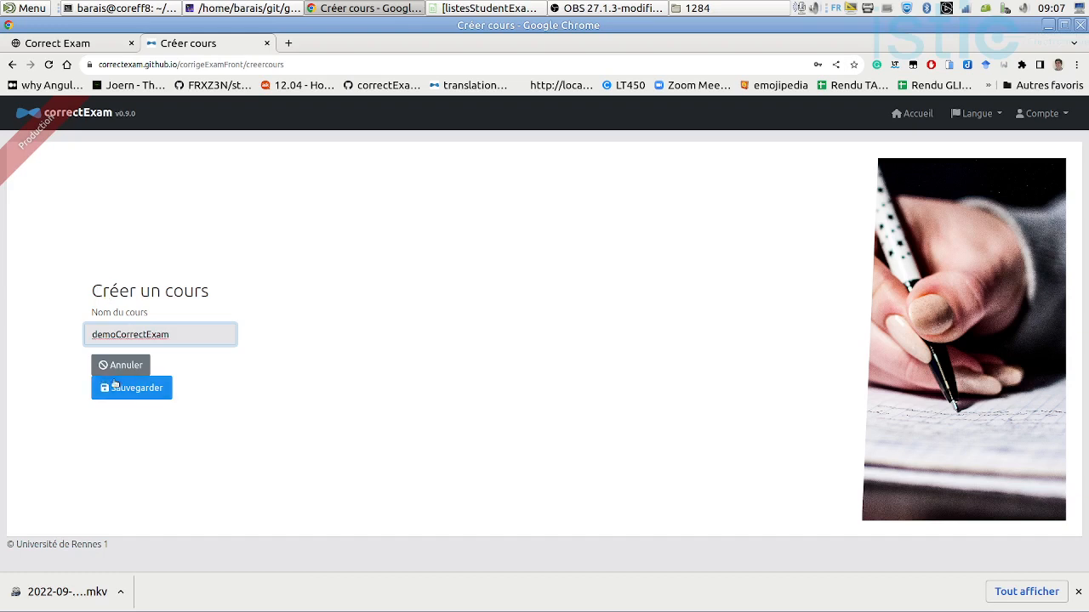
{"action": "left_click", "coordinate": [128, 389]}
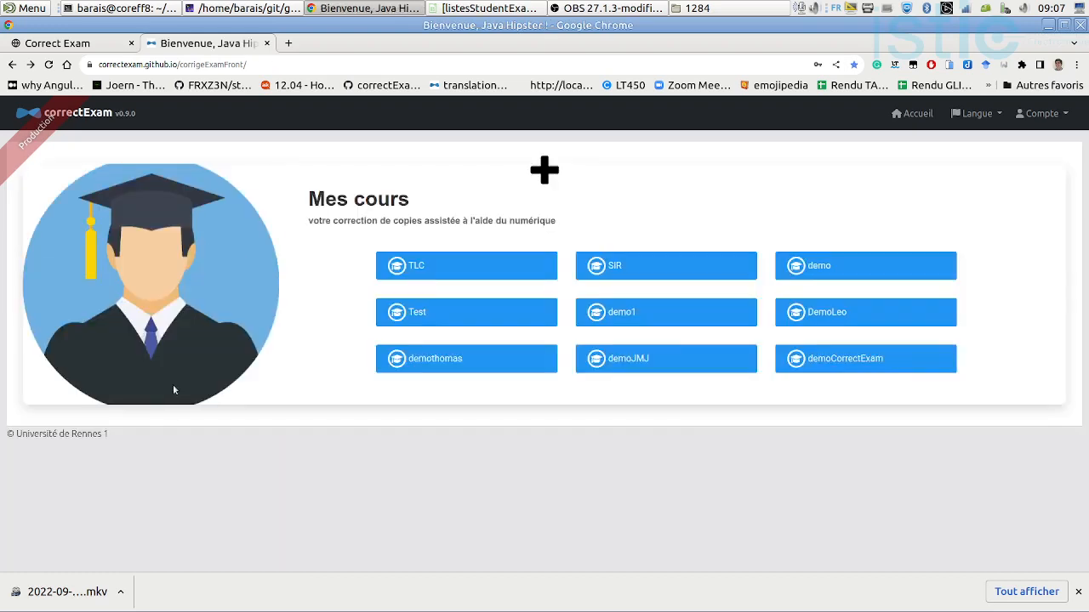
Open the demoCorrectExam course and start a new exam named examSeptembre2022.
{"action": "left_click", "coordinate": [933, 360]}
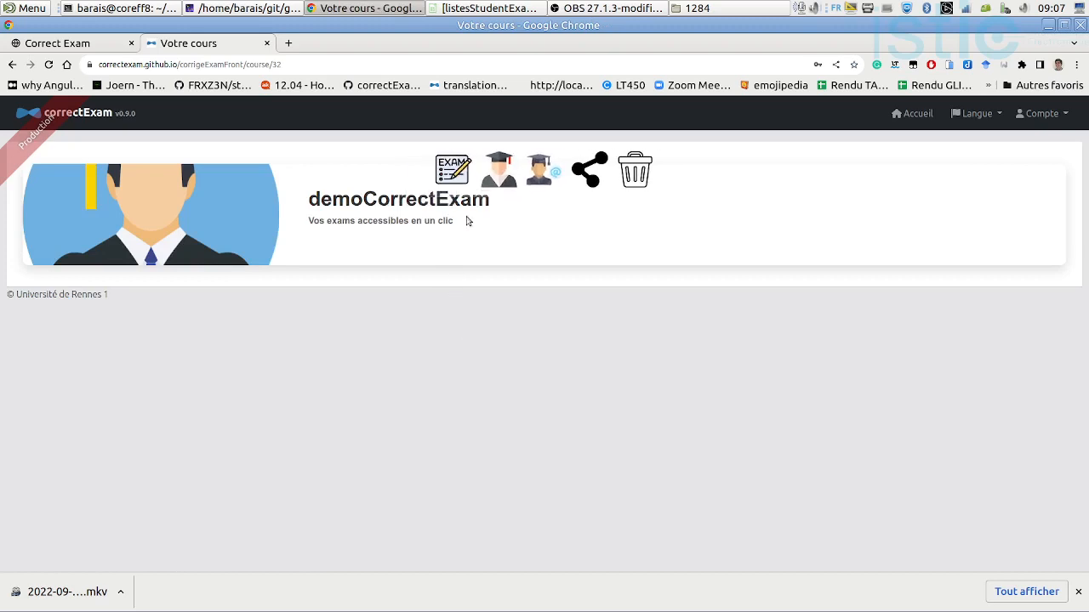
{"action": "left_click", "coordinate": [450, 194]}
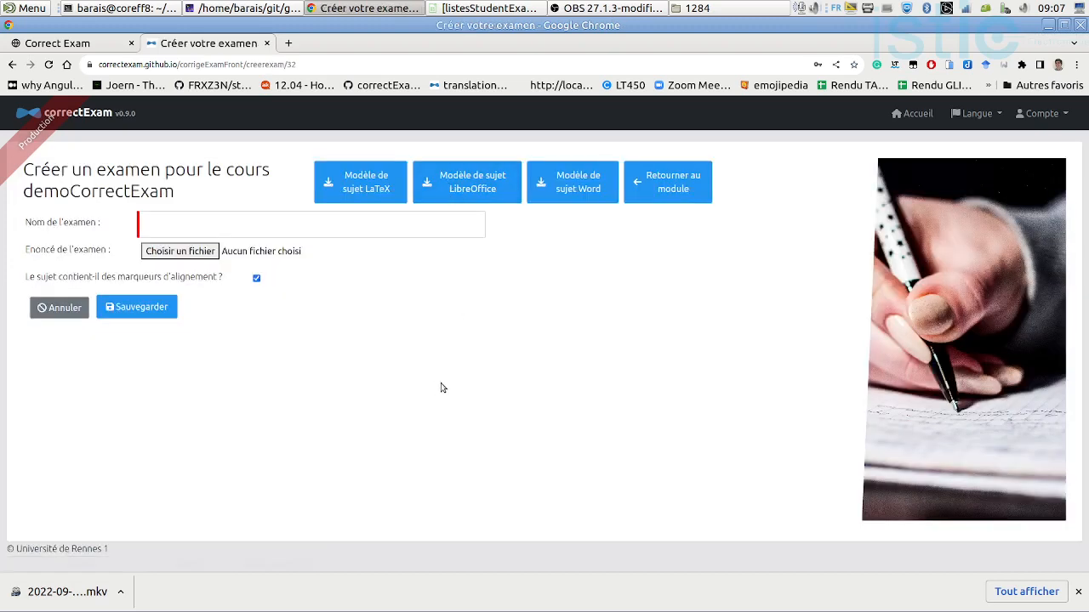
{"action": "left_click", "coordinate": [189, 224]}
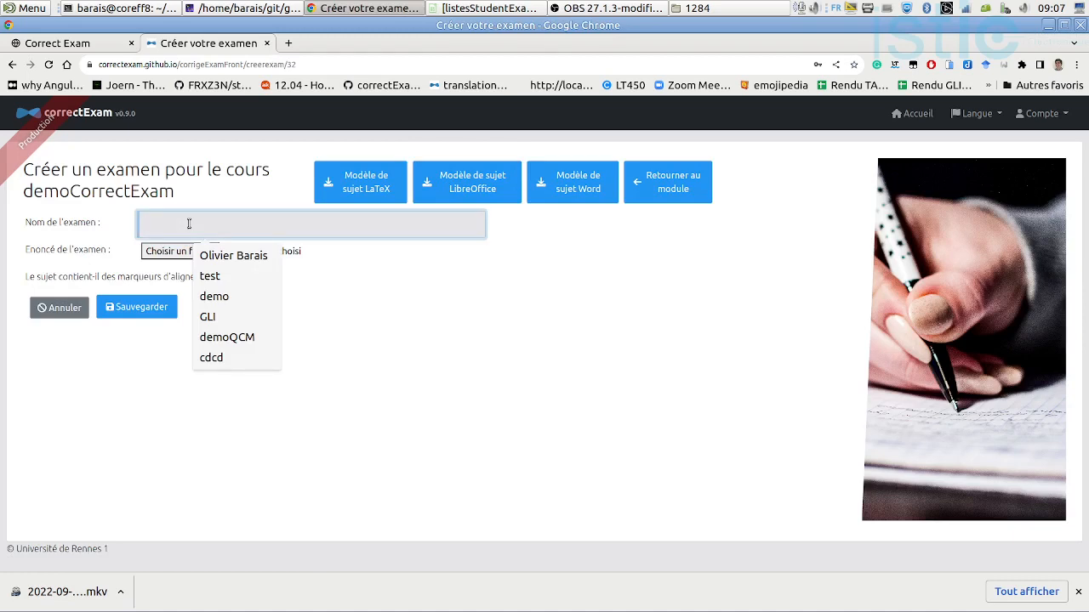
{"action": "type", "text": "examSeptembre2022"}
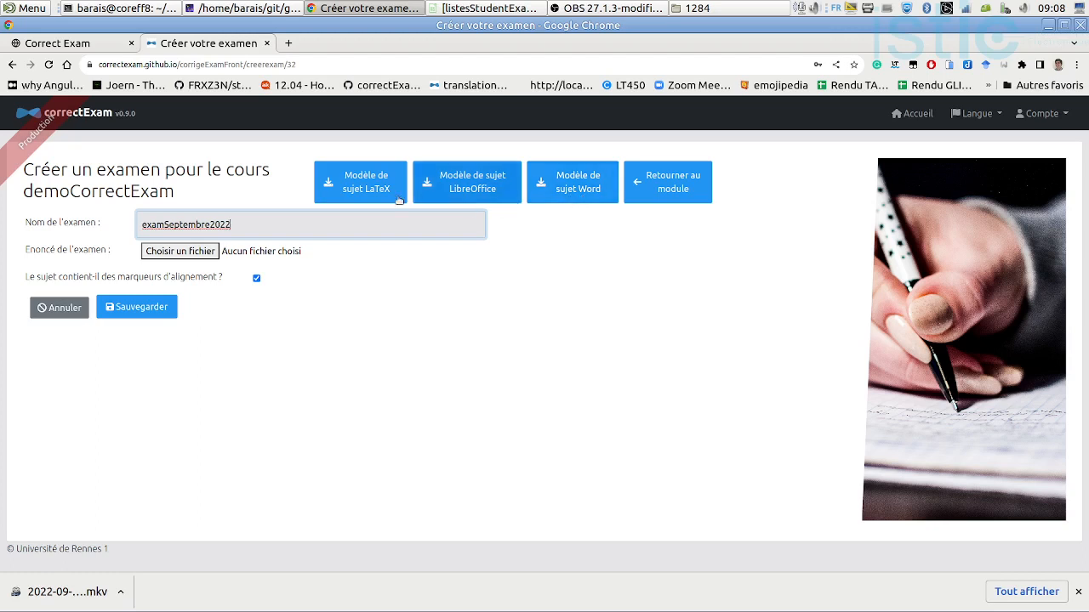
Switch to TeXstudio and examine the exam template's question source and the rendered page with its answer boxes and student identity fields.
{"action": "left_click", "coordinate": [246, 7]}
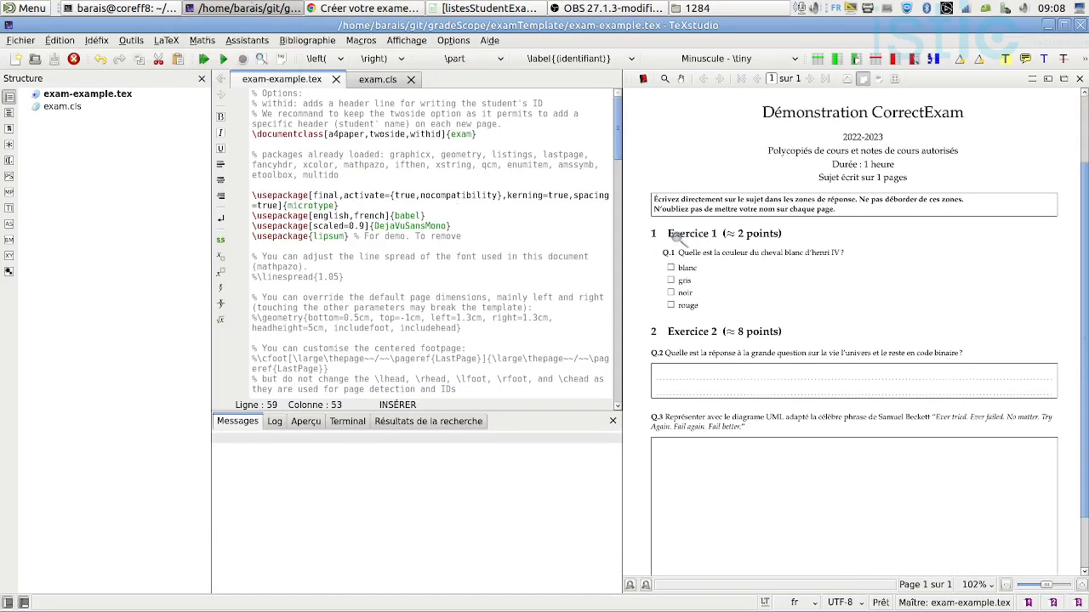
{"action": "scroll", "coordinate": [511, 212], "scroll_direction": "down", "scroll_amount": 15}
{"action": "scroll", "coordinate": [444, 200], "scroll_direction": "down", "scroll_amount": 10}
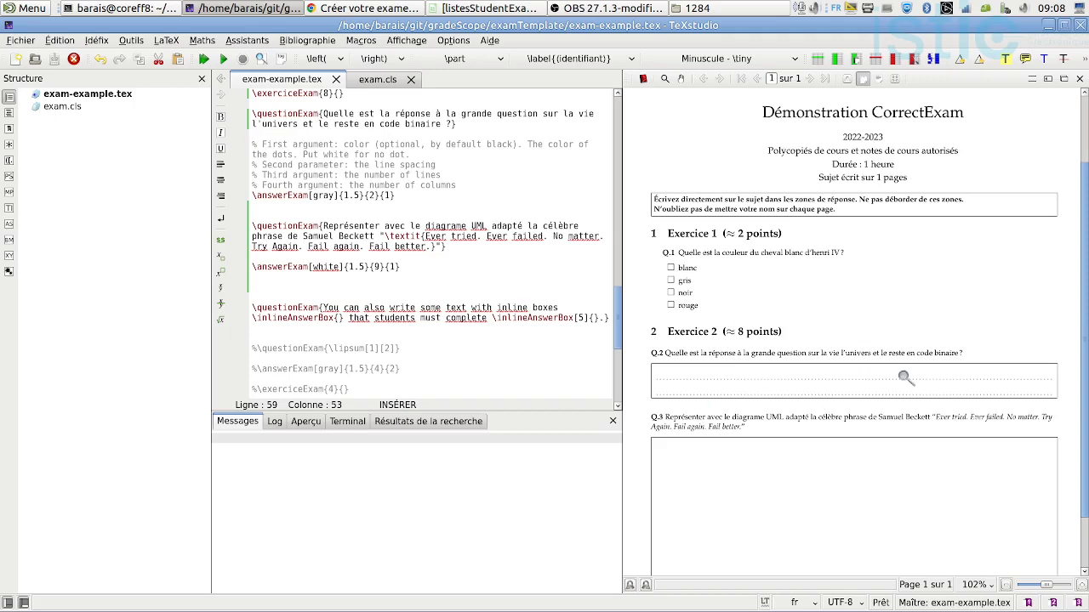
{"action": "scroll", "coordinate": [791, 377], "scroll_direction": "down", "scroll_amount": 1}
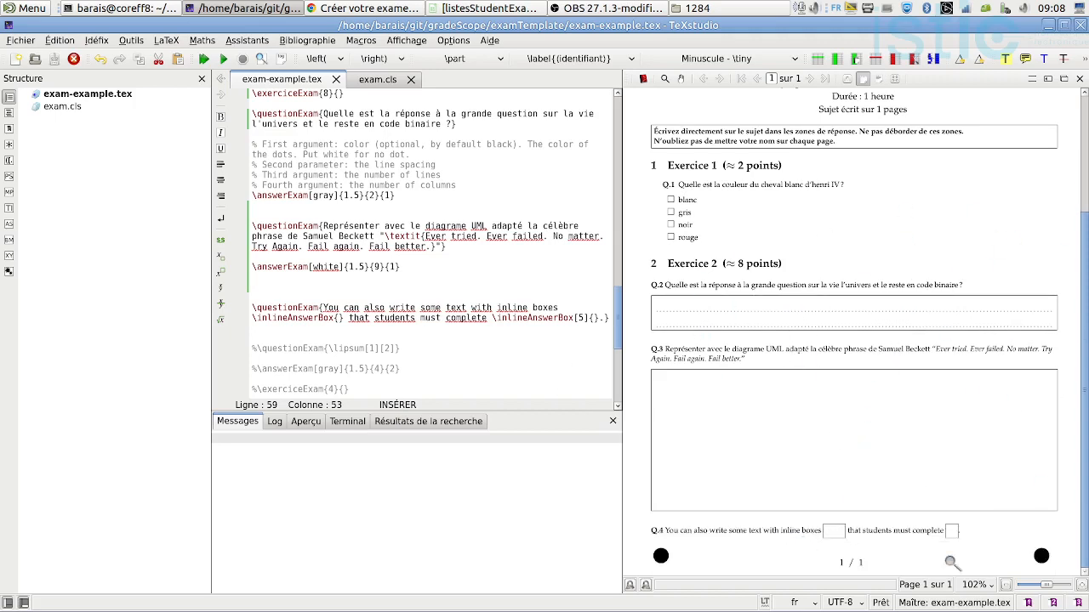
{"action": "scroll", "coordinate": [914, 389], "scroll_direction": "up", "scroll_amount": 2}
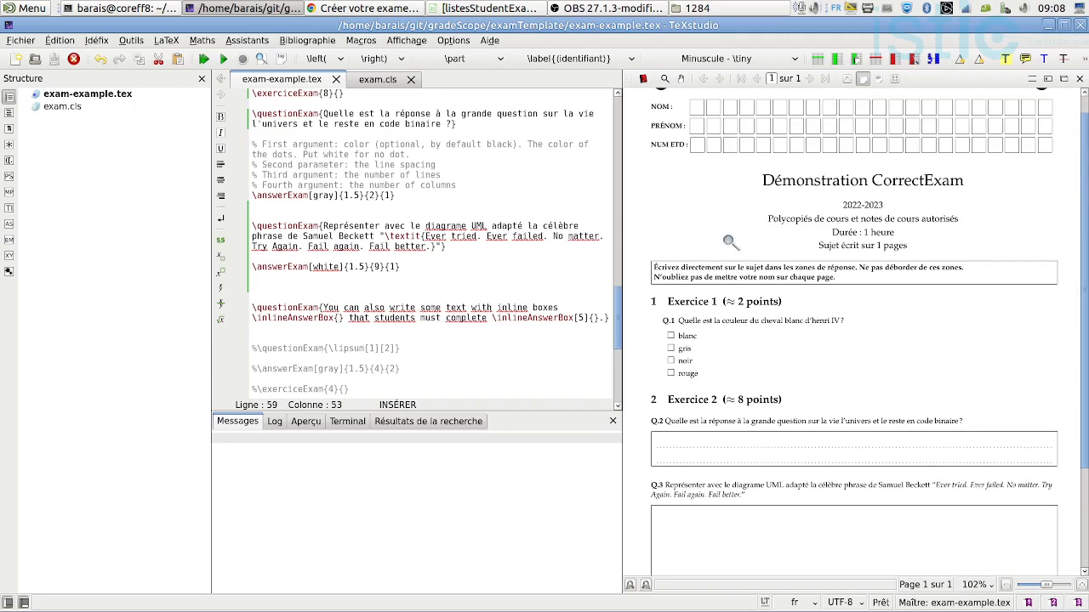
Return to the exam form in Chrome and attach demoCorrectExamTemplate.pdf from the content folder as the exam statement.
{"action": "key", "text": "alt+Tab"}
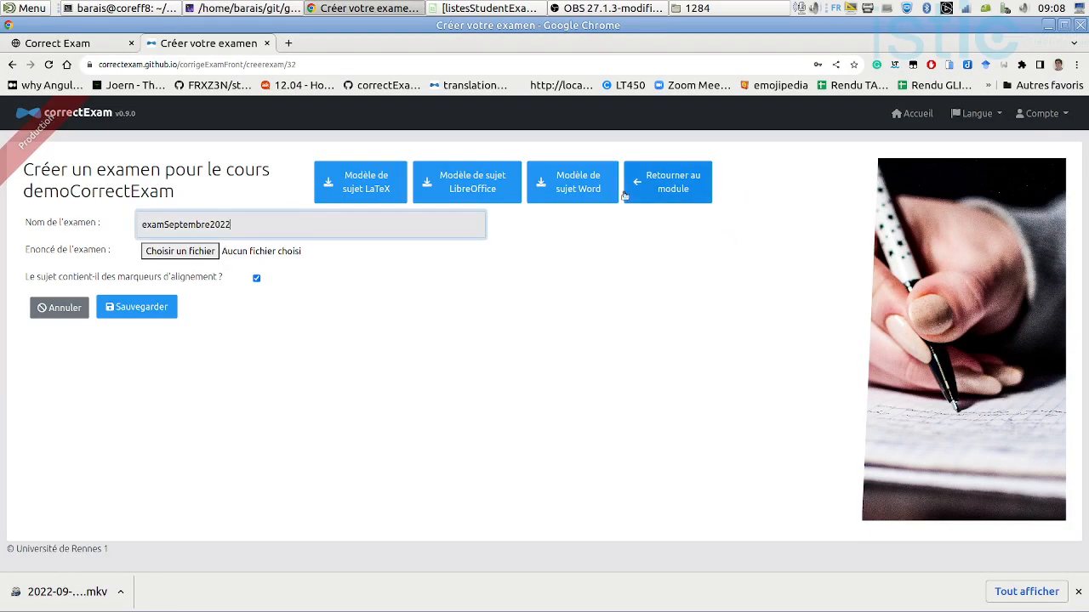
{"action": "left_click", "coordinate": [203, 253]}
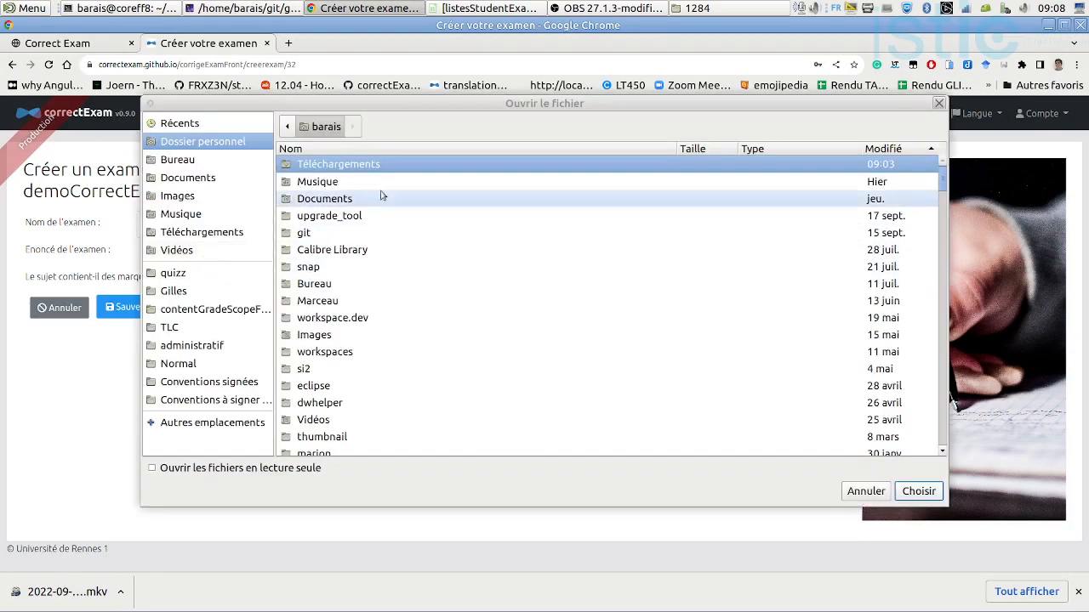
{"action": "left_click", "coordinate": [230, 309]}
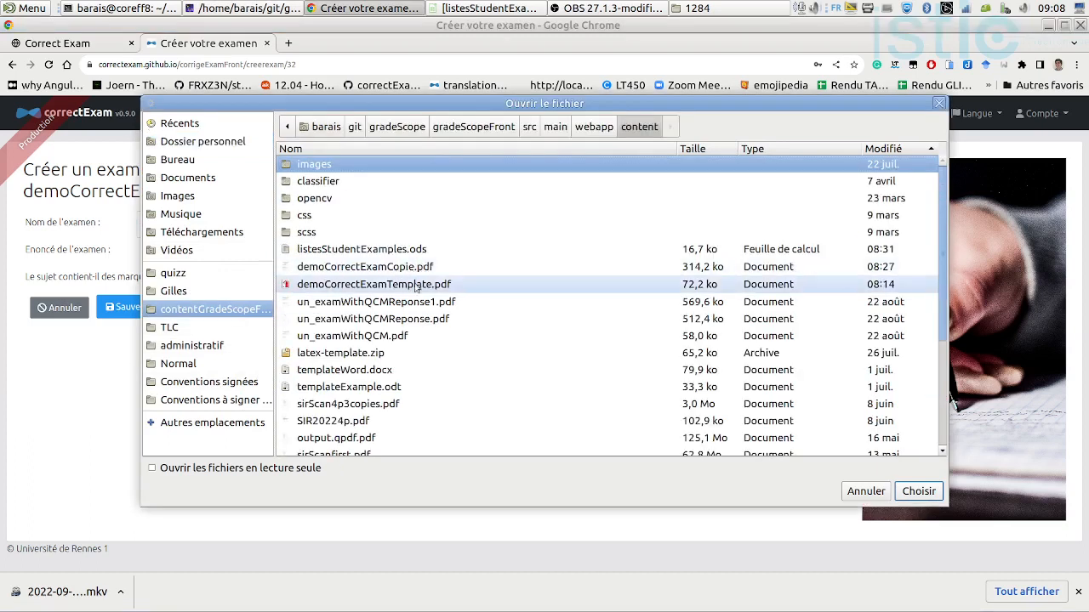
{"action": "left_click", "coordinate": [417, 288]}
{"action": "double_click", "coordinate": [417, 289]}
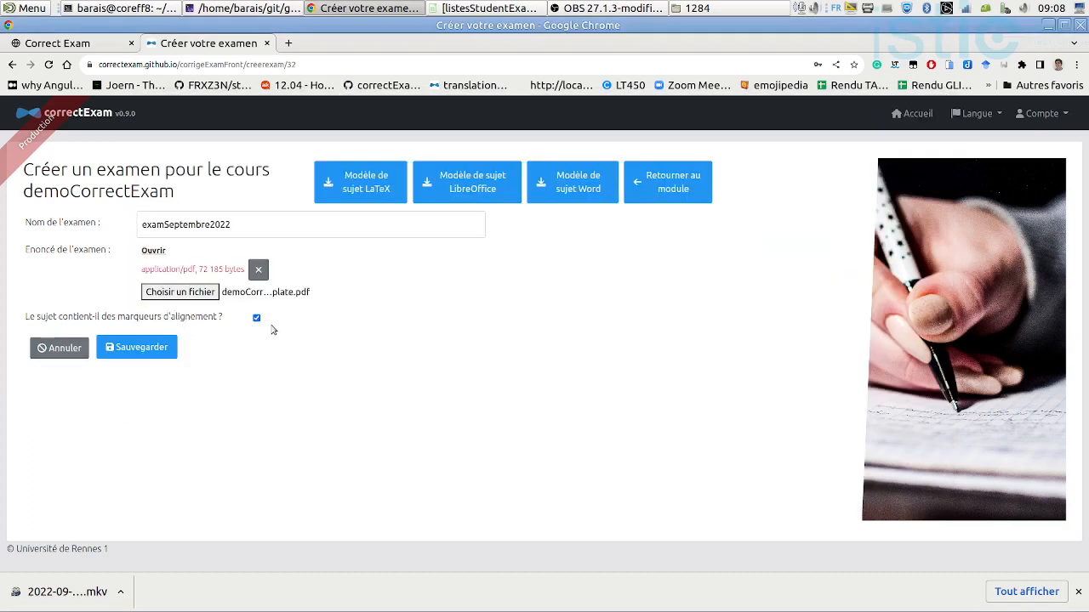
Check the template's corner alignment markers in TeXstudio, and save the exam in Chrome with the alignment marker option enabled.
{"action": "key", "text": "alt+Tab"}
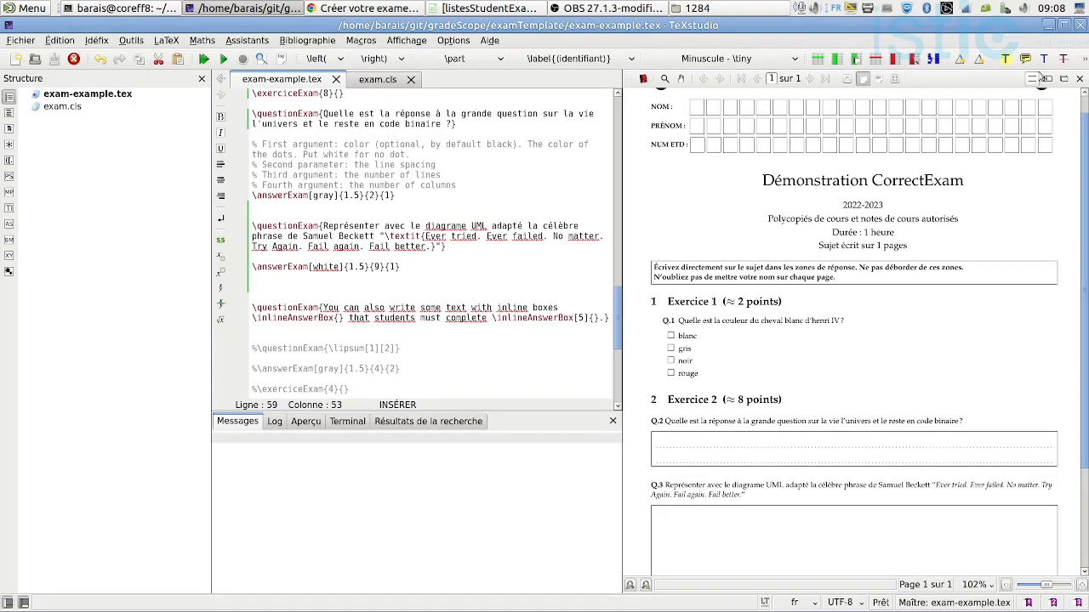
{"action": "scroll", "coordinate": [753, 194], "scroll_direction": "up", "scroll_amount": 1}
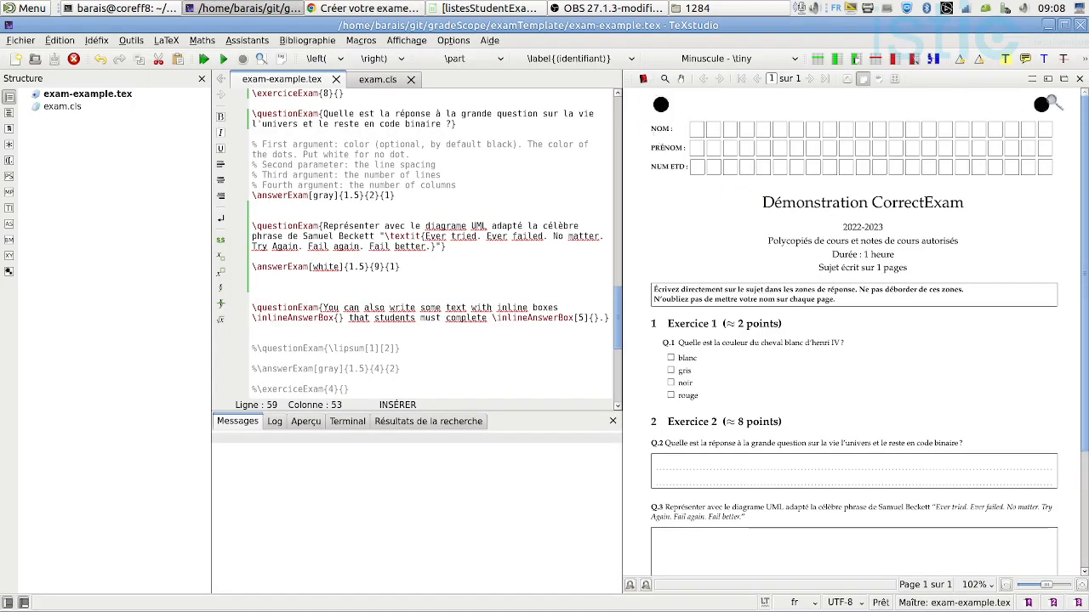
{"action": "key", "text": "alt+Tab"}
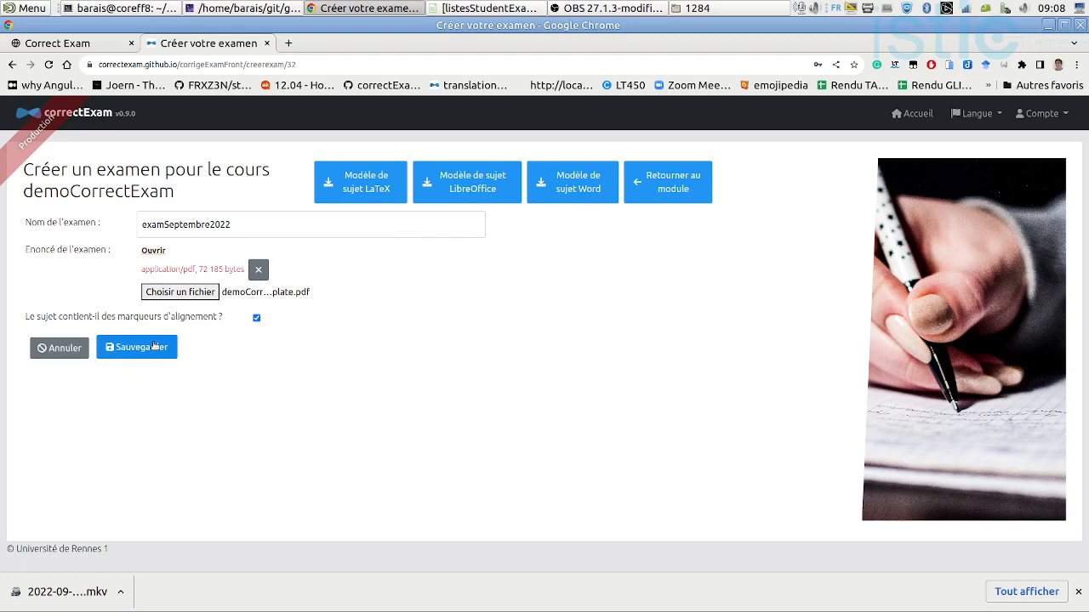
{"action": "left_click", "coordinate": [138, 349]}
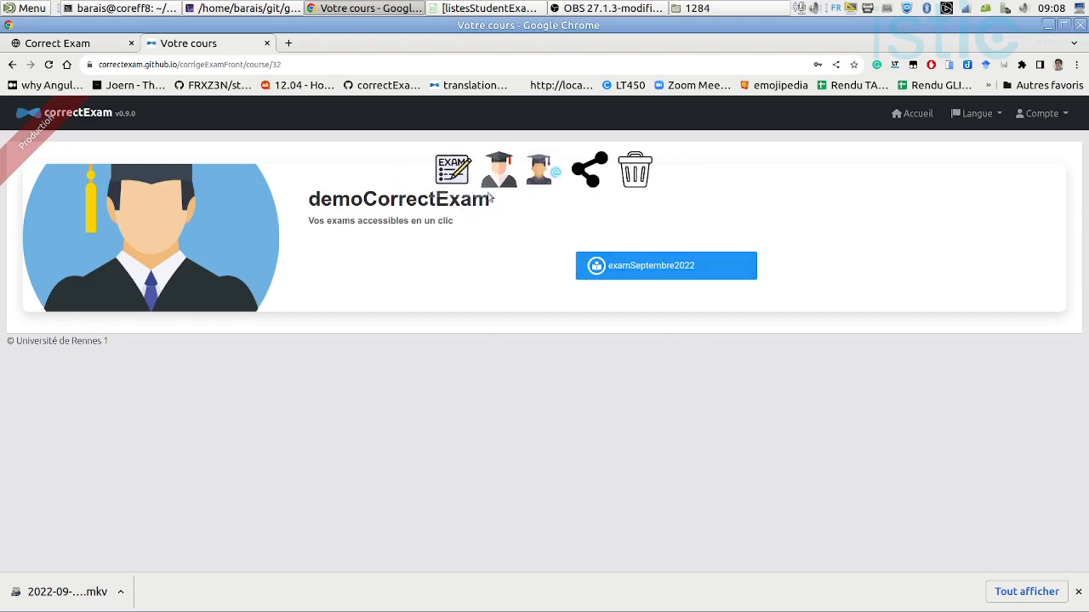
Paste the student rows A1:E3 of listesStudentExamples.ods from LibreOffice Calc into the course's student import table and import them.
{"action": "left_click", "coordinate": [498, 170]}
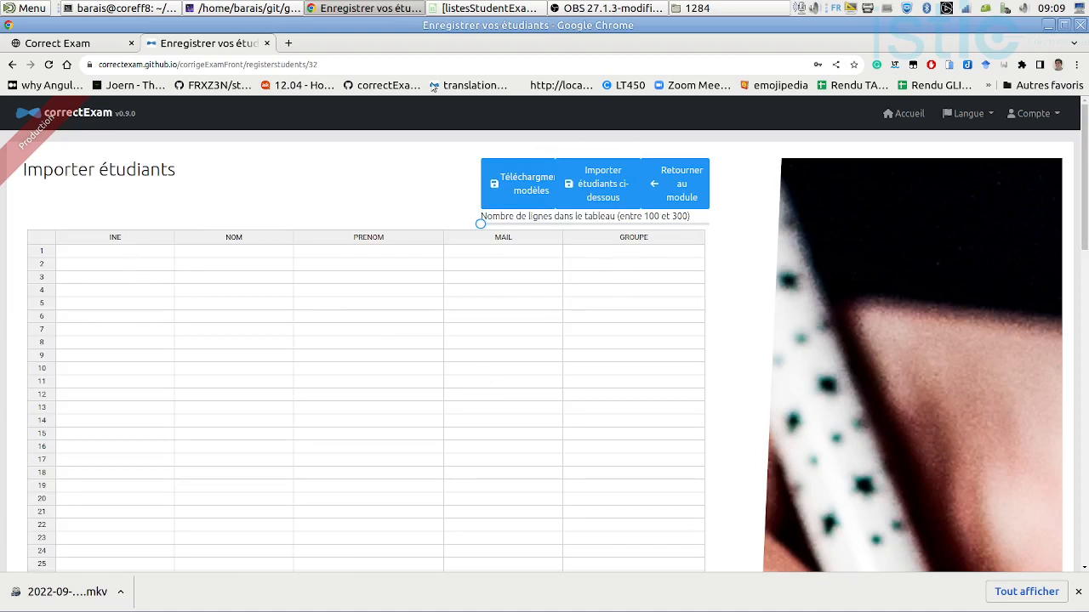
{"action": "left_click", "coordinate": [480, 13]}
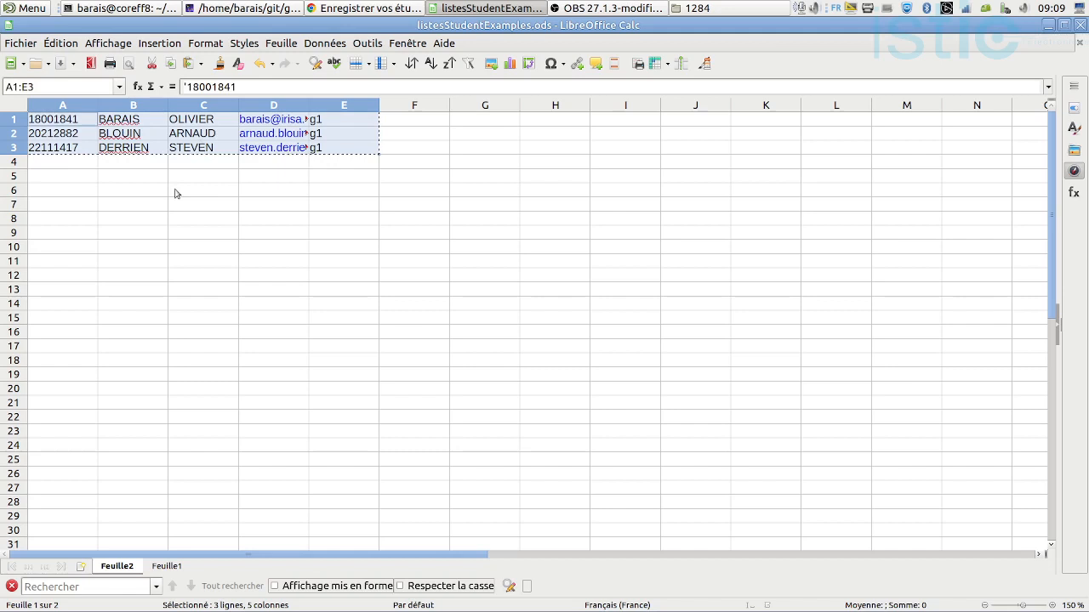
{"action": "key", "text": "alt+Tab"}
{"action": "left_click", "coordinate": [147, 252]}
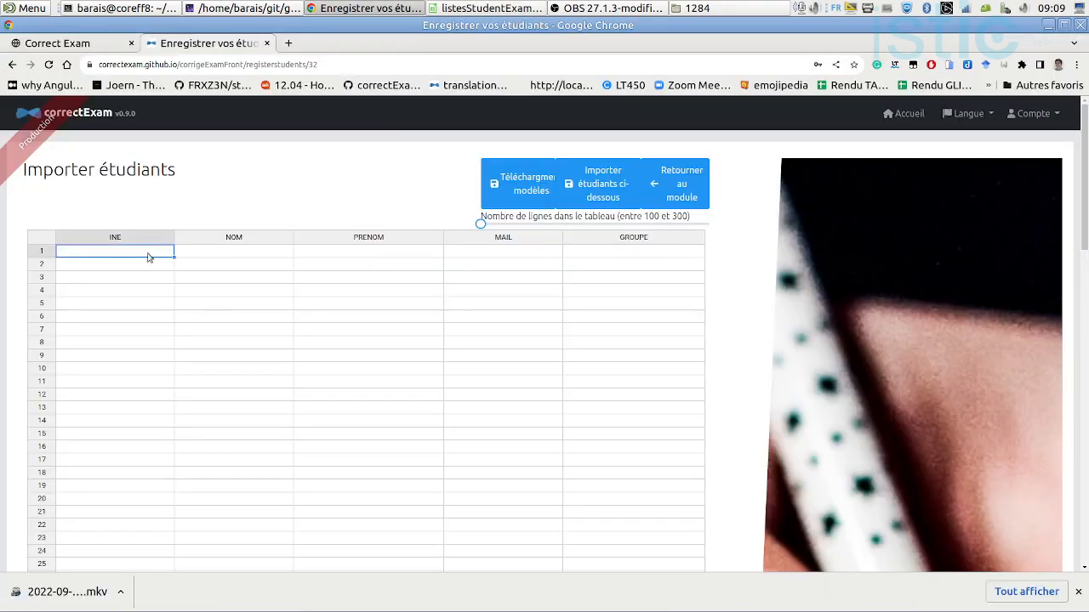
{"action": "key", "text": "ctrl+v"}
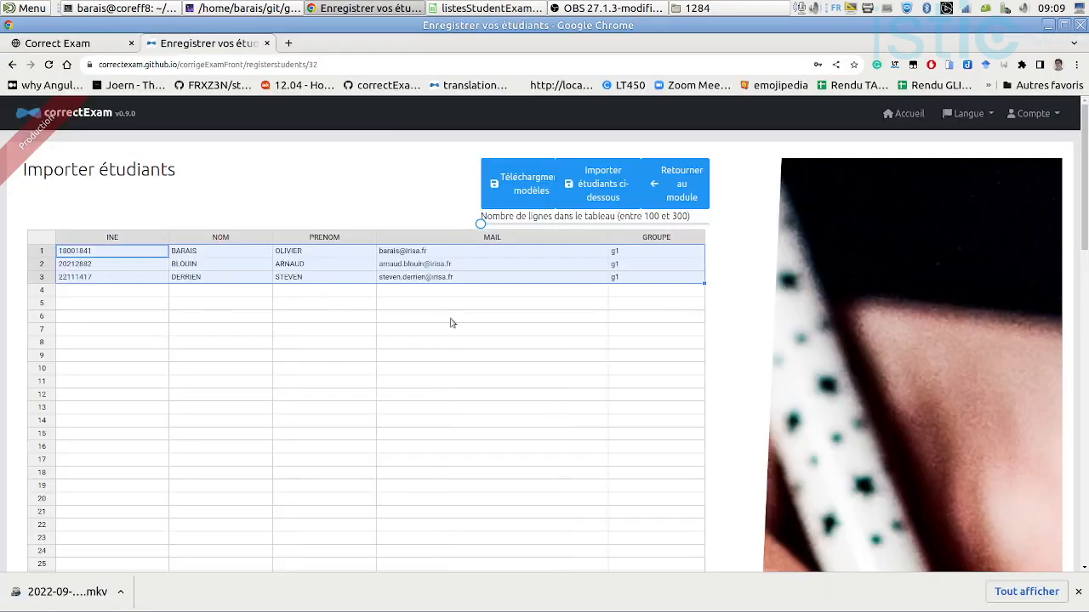
{"action": "scroll", "coordinate": [502, 289], "scroll_direction": "down", "scroll_amount": 1}
{"action": "scroll", "coordinate": [500, 295], "scroll_direction": "down", "scroll_amount": 1}
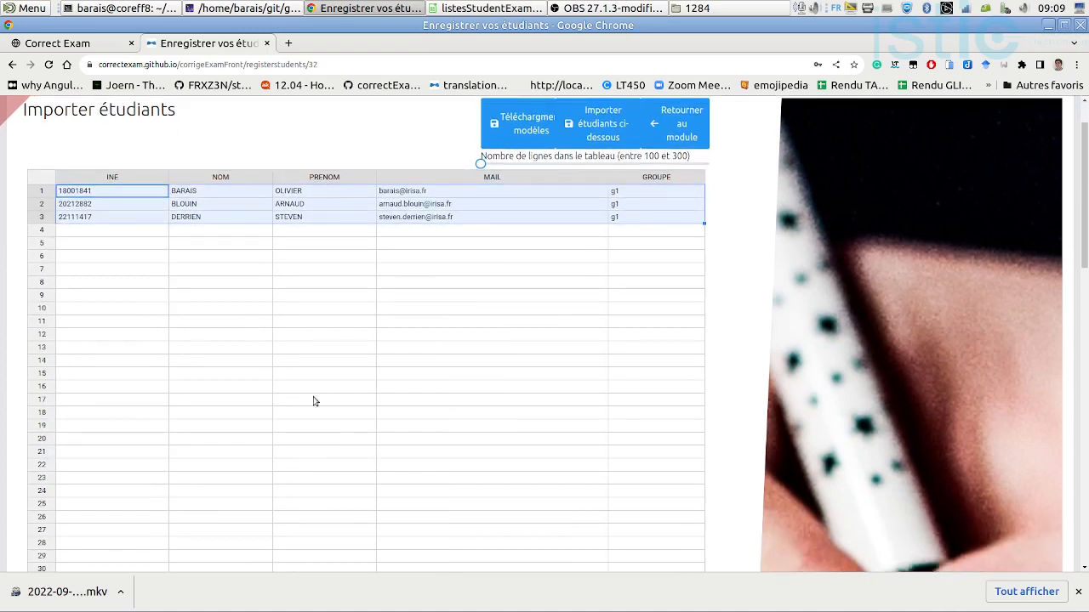
{"action": "left_click", "coordinate": [604, 134]}
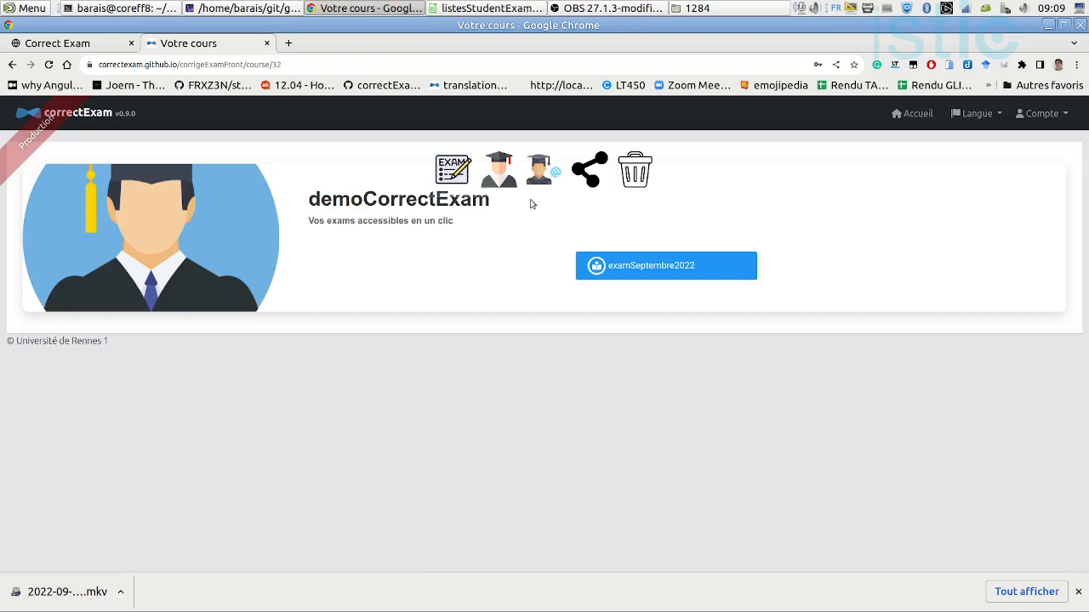
Review the list of students registered in the course and return to the course page.
{"action": "left_click", "coordinate": [539, 170]}
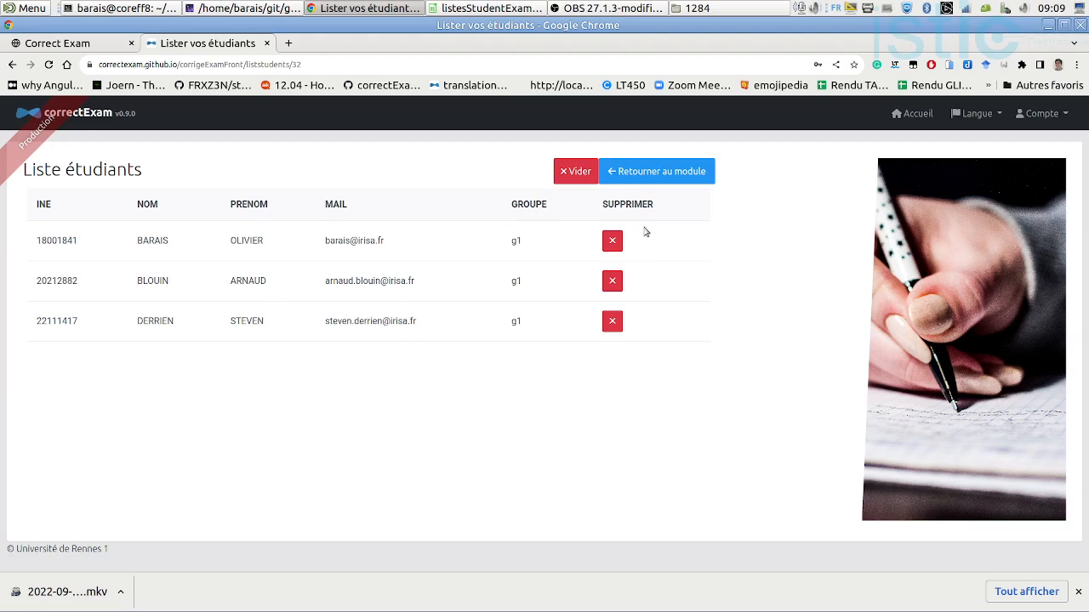
{"action": "left_click", "coordinate": [673, 172]}
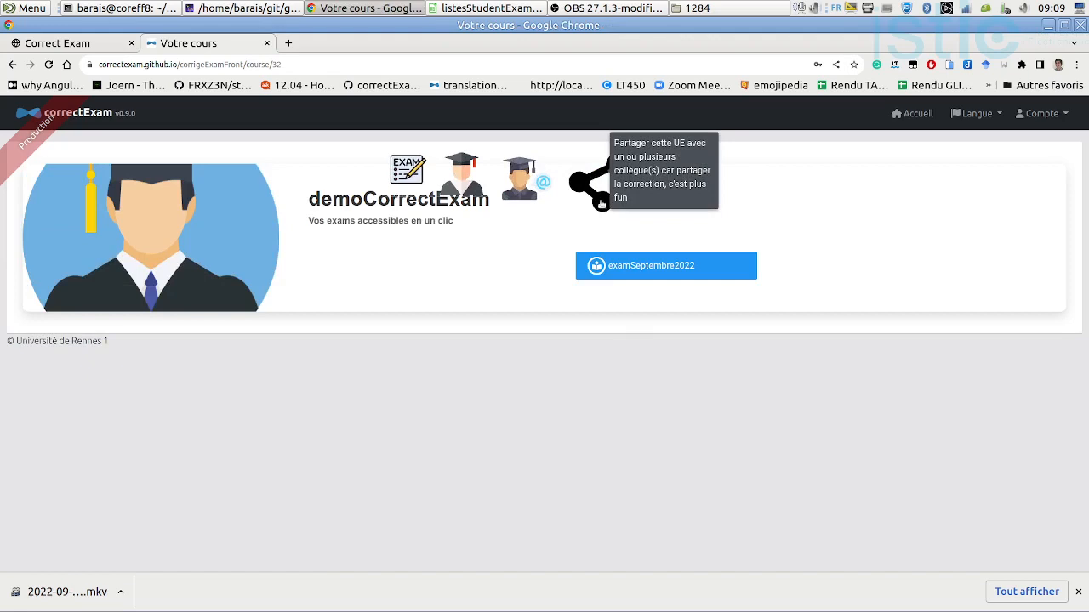
Check the list of colleagues available for sharing the demoCorrectExam course, and close it without sharing.
{"action": "left_click", "coordinate": [600, 204]}
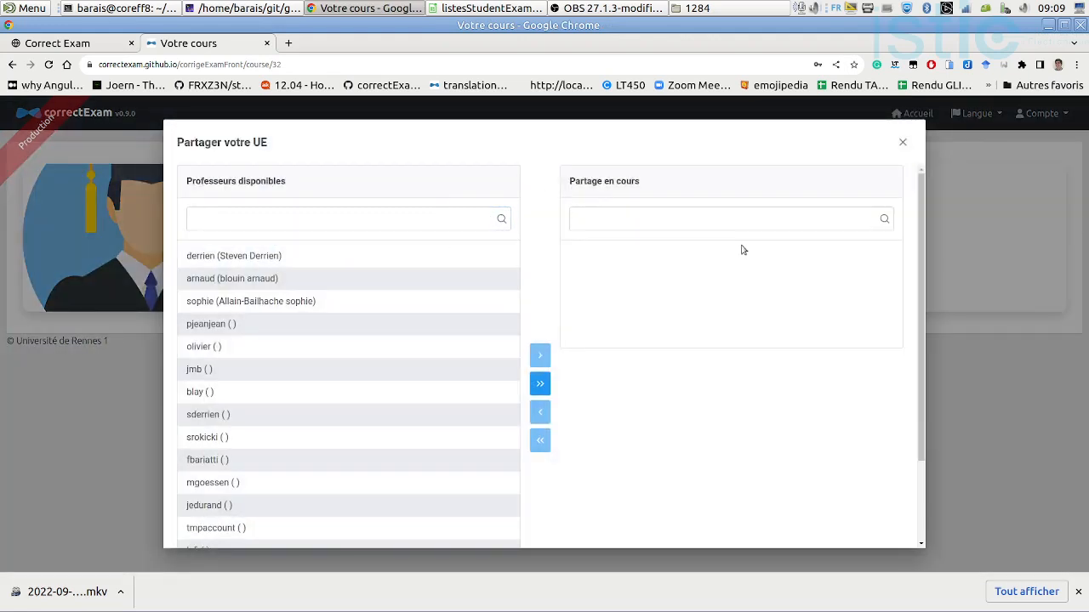
{"action": "left_click", "coordinate": [903, 143]}
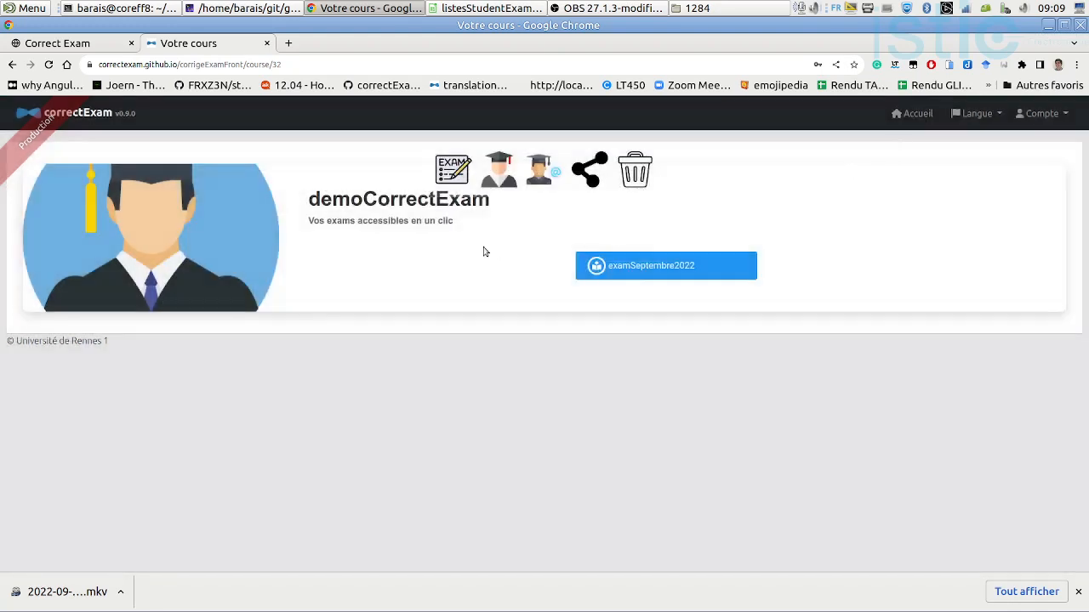
Open the template annotation of examSeptembre2022 and mark the Nom, Prénom and INE zones over the three rows of student identity boxes.
{"action": "left_click", "coordinate": [674, 278]}
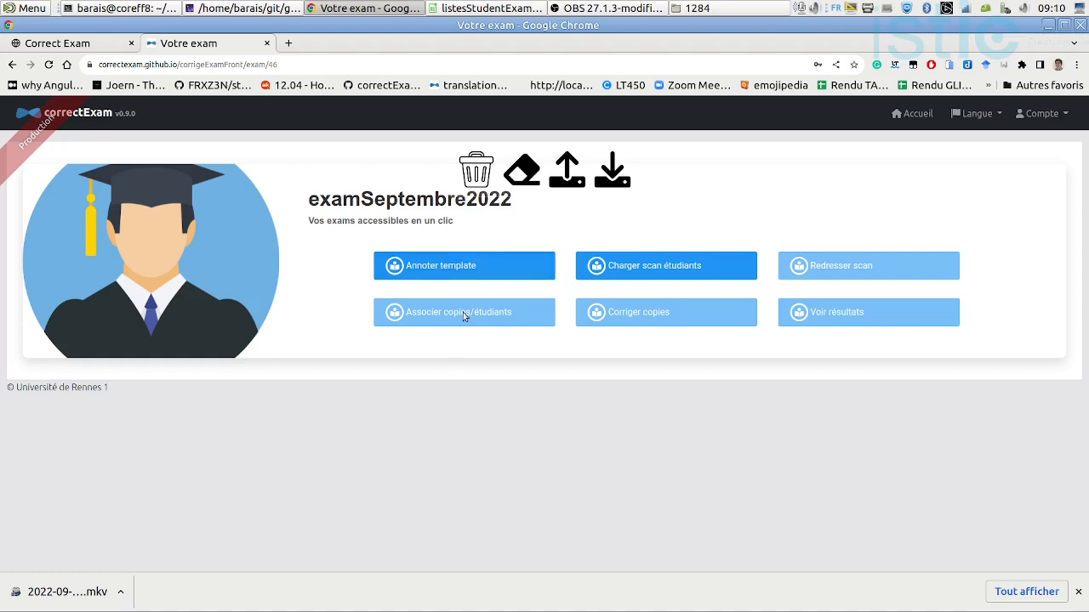
{"action": "left_click", "coordinate": [474, 267]}
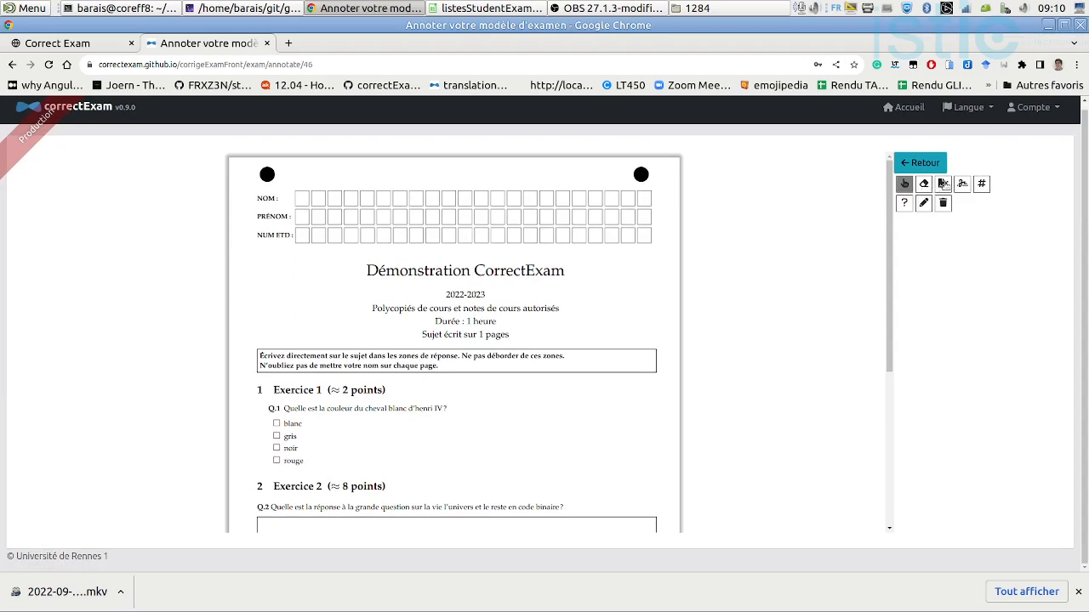
{"action": "left_click", "coordinate": [943, 184]}
{"action": "mouse_move", "coordinate": [292, 188]}
{"action": "left_mouse_down"}
{"action": "mouse_move", "coordinate": [327, 202]}
{"action": "mouse_move", "coordinate": [574, 222]}
{"action": "mouse_move", "coordinate": [655, 209]}
{"action": "left_mouse_up"}
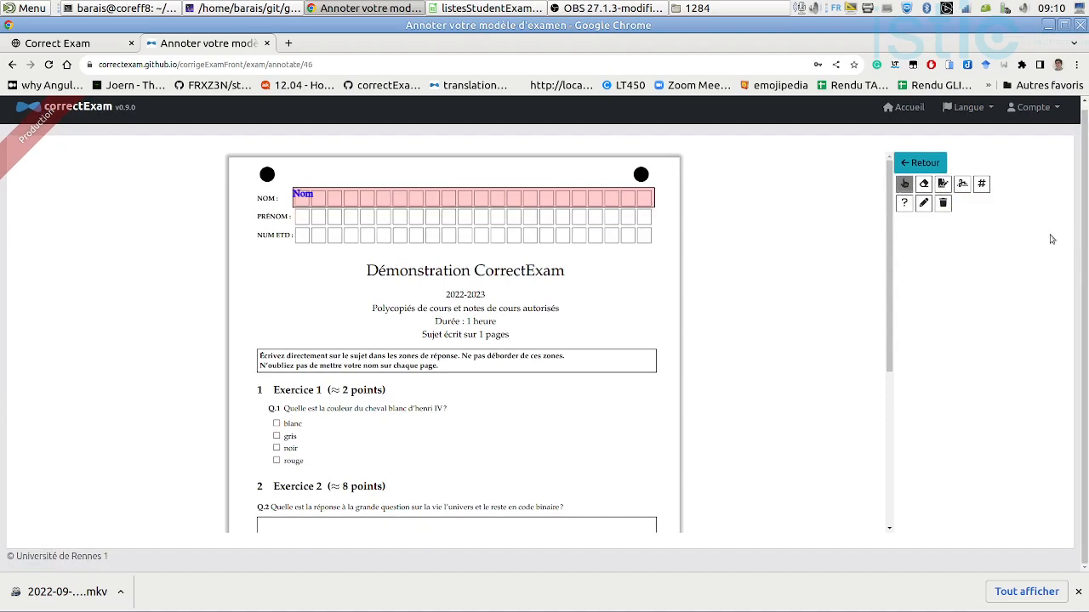
{"action": "left_click", "coordinate": [962, 184]}
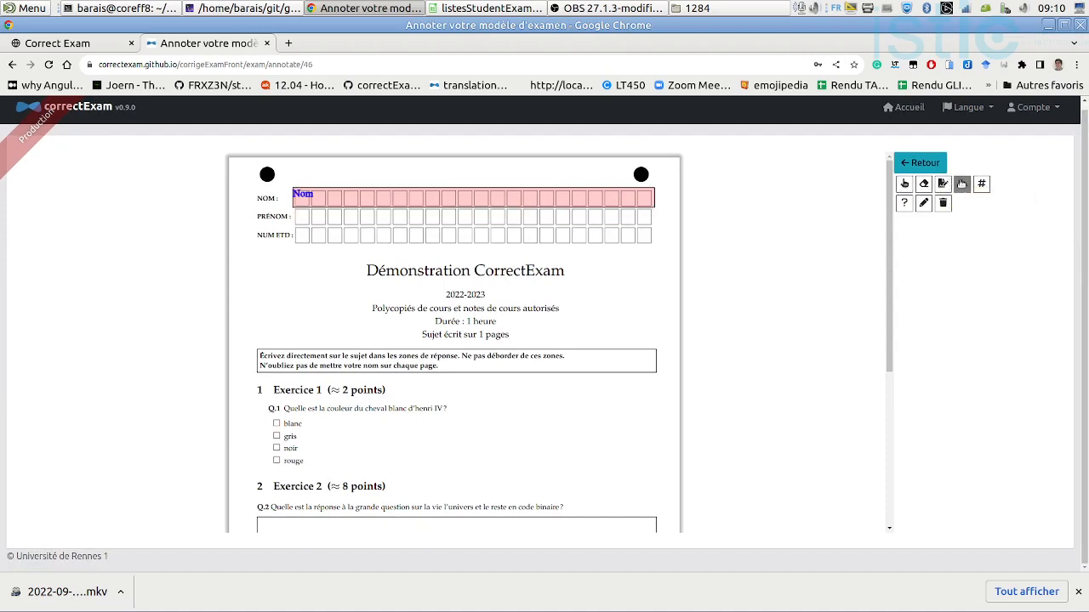
{"action": "mouse_move", "coordinate": [291, 211]}
{"action": "left_mouse_down"}
{"action": "mouse_move", "coordinate": [504, 229]}
{"action": "mouse_move", "coordinate": [655, 228]}
{"action": "left_mouse_up"}
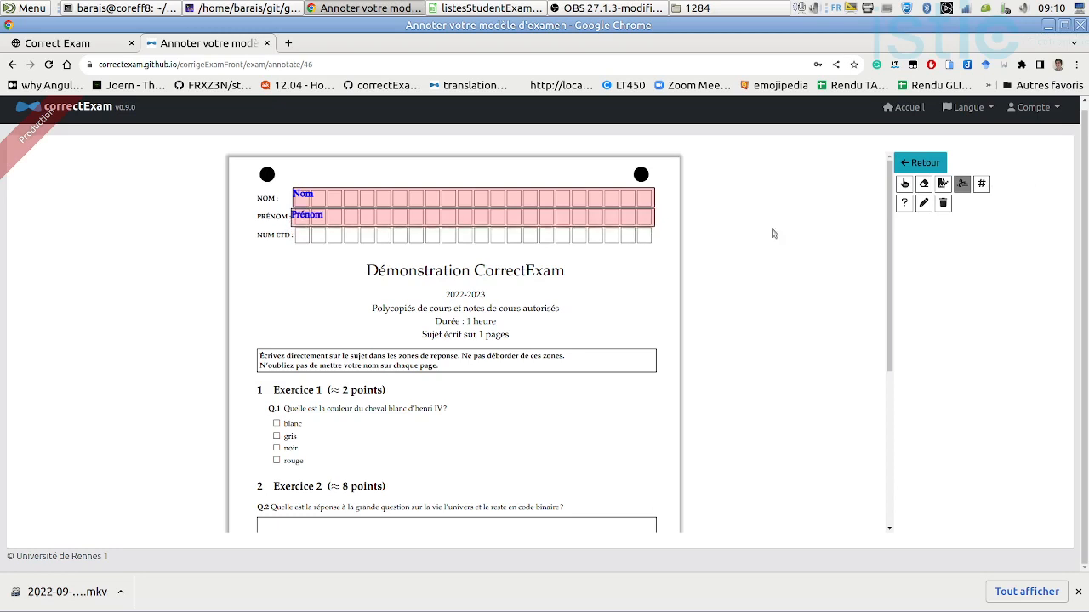
{"action": "left_click", "coordinate": [981, 183]}
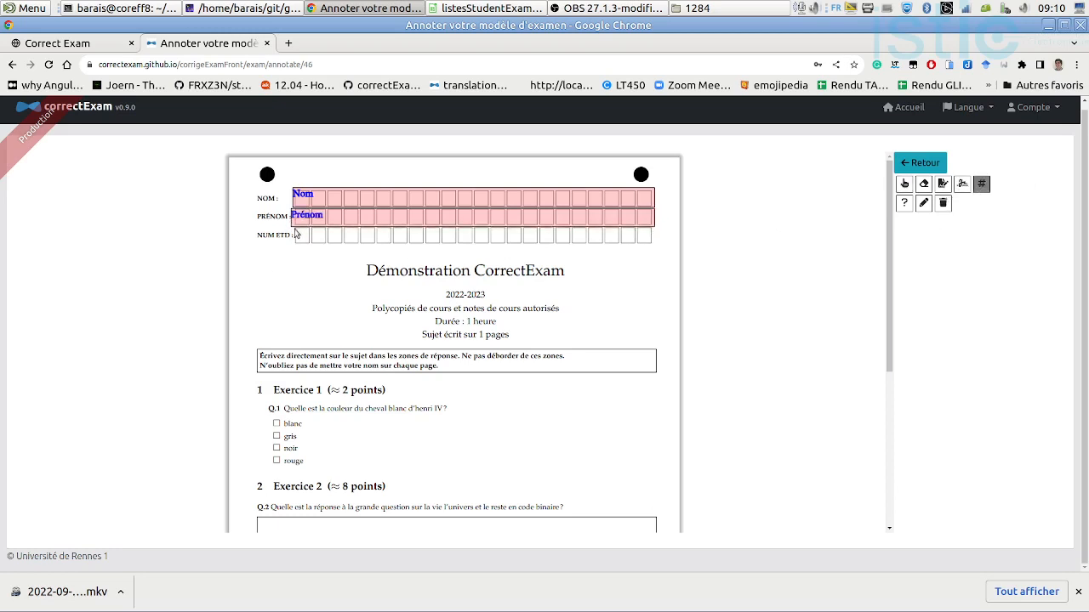
{"action": "left_click_drag", "start_coordinate": [298, 230], "coordinate": [653, 245]}
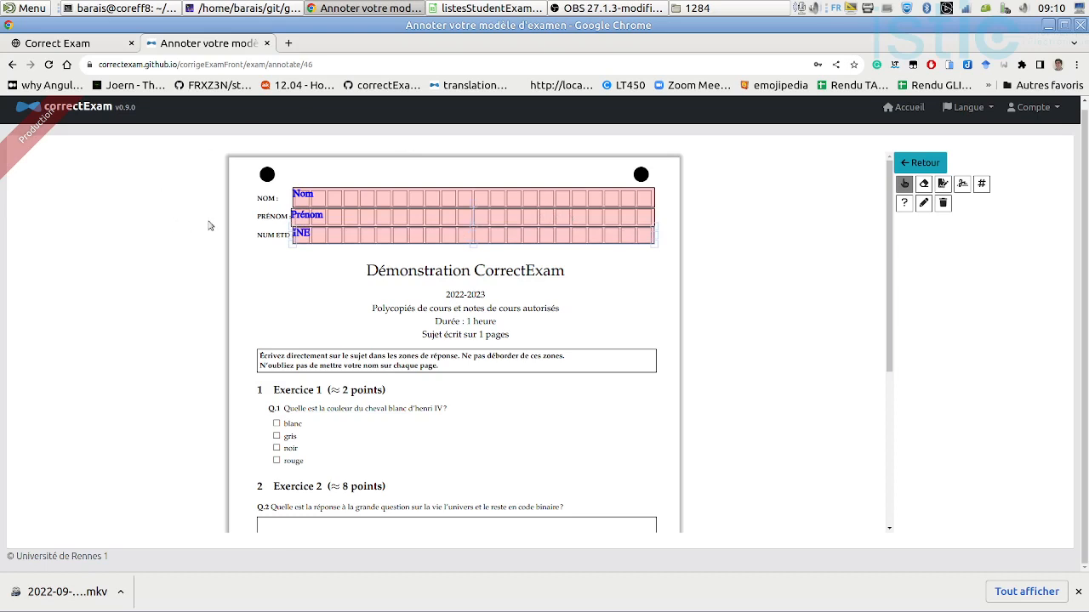
Mark a question zone around Q.1 of Exercice 1, covering its text and four checkboxes.
{"action": "scroll", "coordinate": [391, 421], "scroll_direction": "down", "scroll_amount": 2}
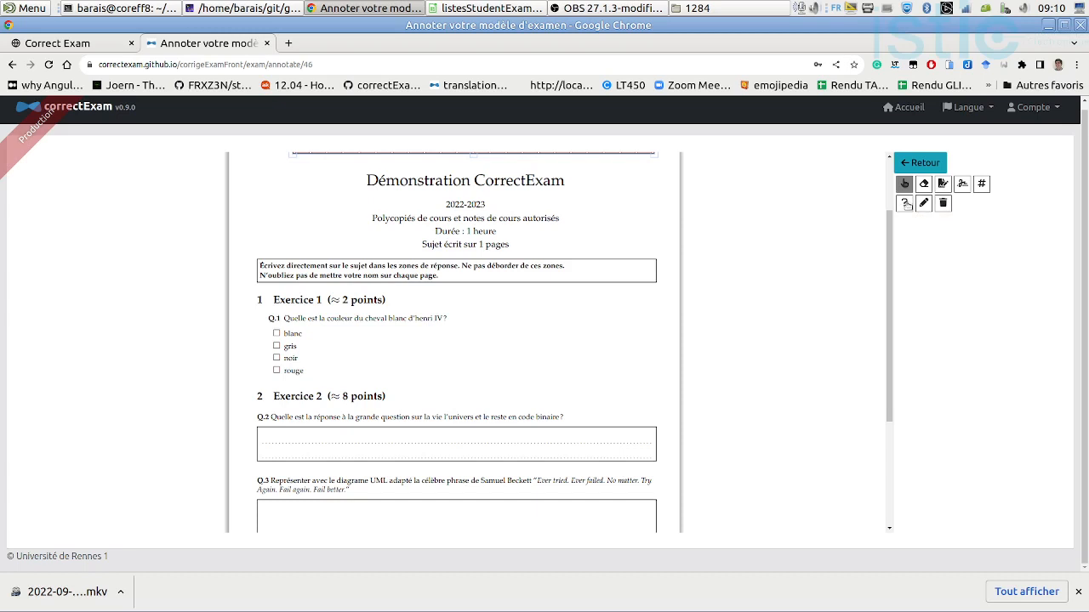
{"action": "left_click", "coordinate": [905, 203]}
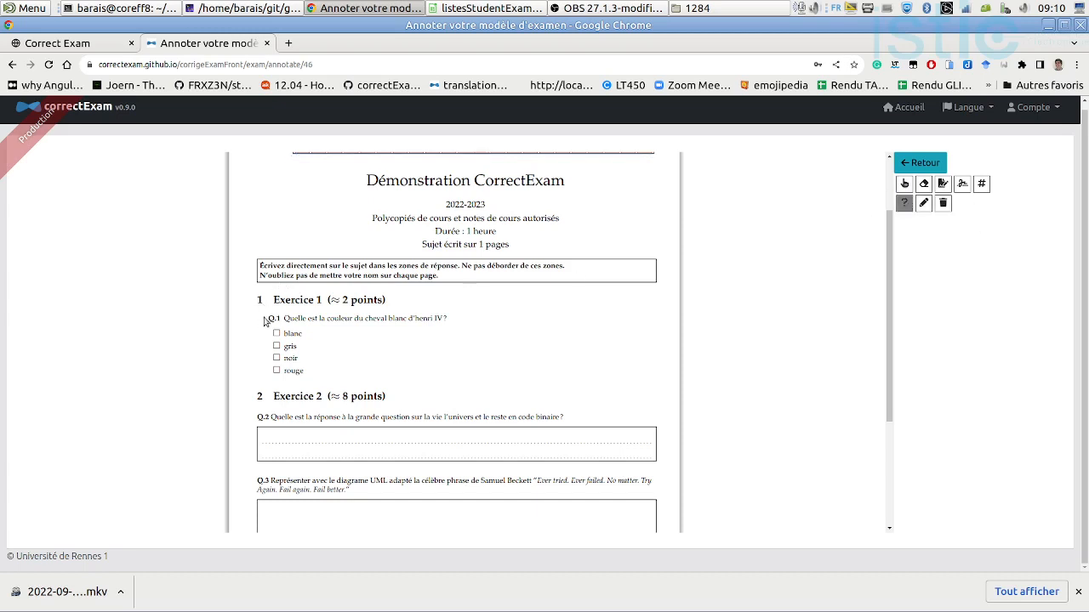
{"action": "left_click_drag", "start_coordinate": [263, 315], "coordinate": [454, 379]}
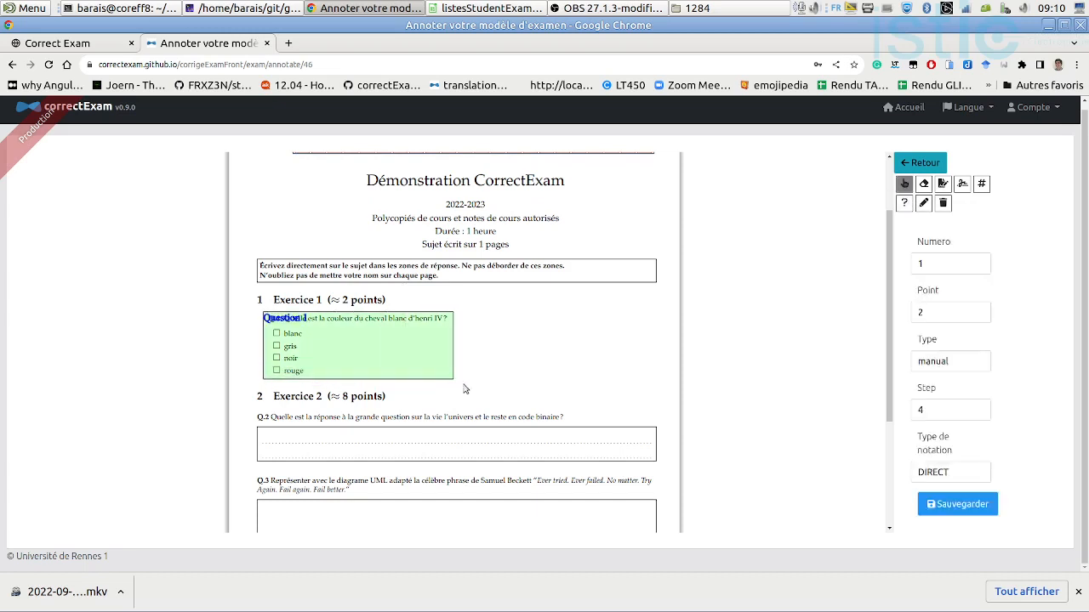
Set Question 1's type to QCM with b as the valid expression, and save the question.
{"action": "left_click", "coordinate": [952, 364]}
{"action": "left_click", "coordinate": [951, 402]}
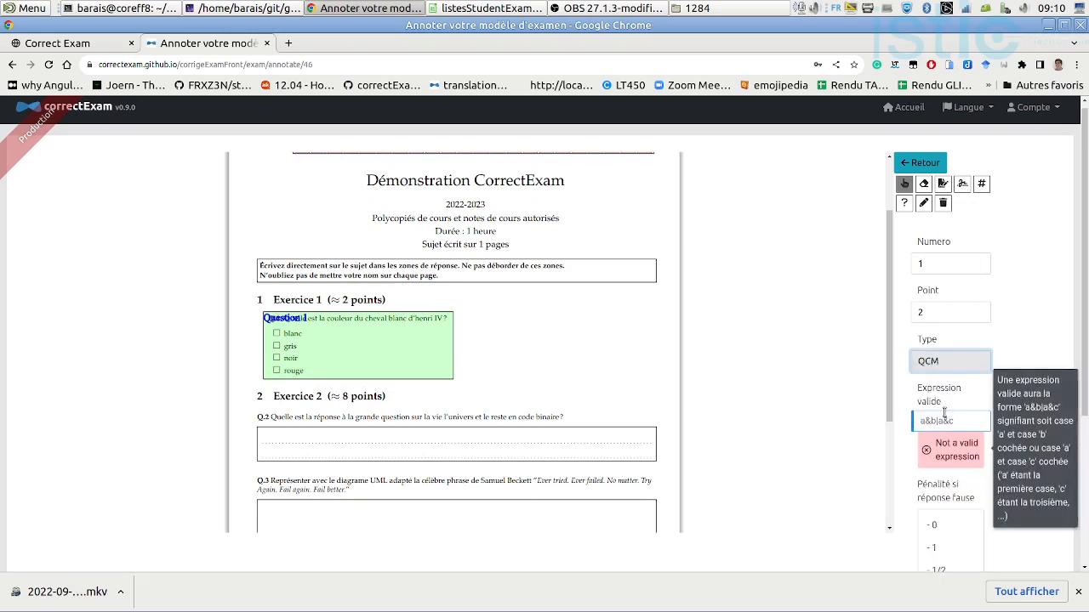
{"action": "left_click", "coordinate": [939, 419]}
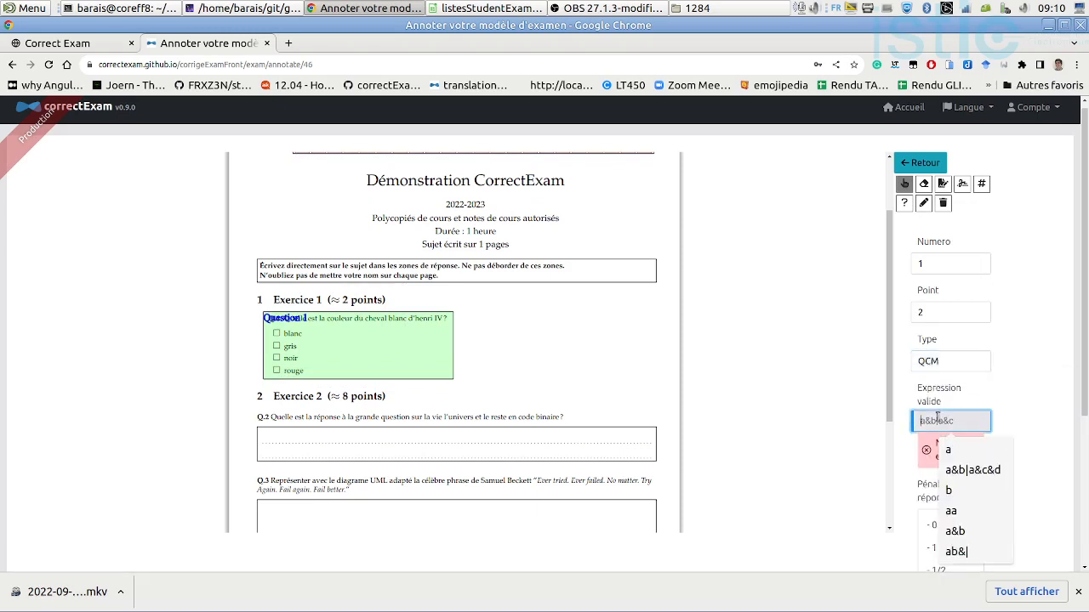
{"action": "mouse_move", "coordinate": [928, 413]}
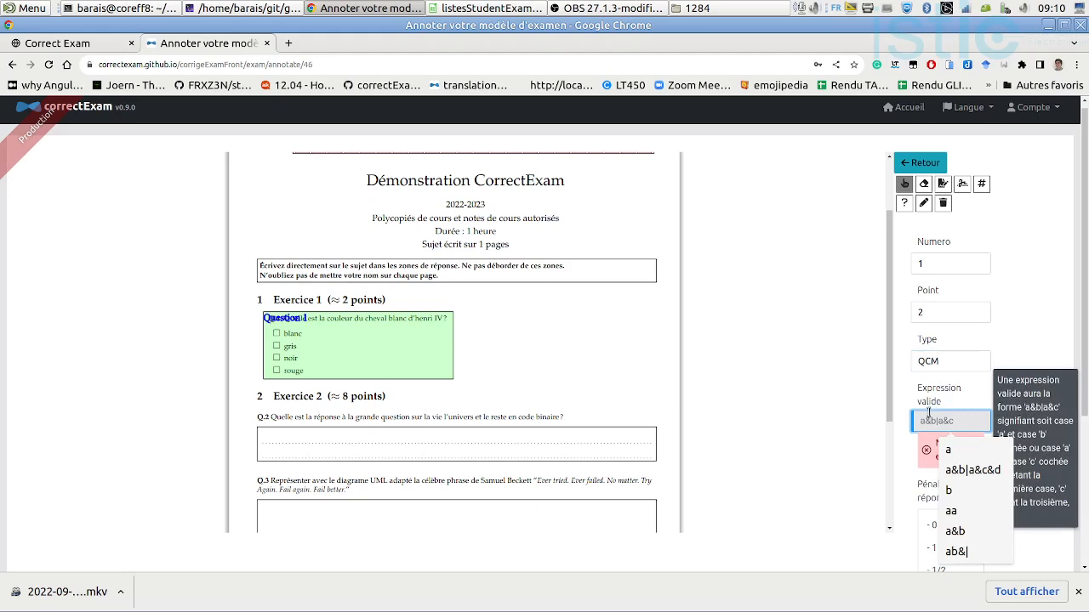
{"action": "type", "text": "b"}
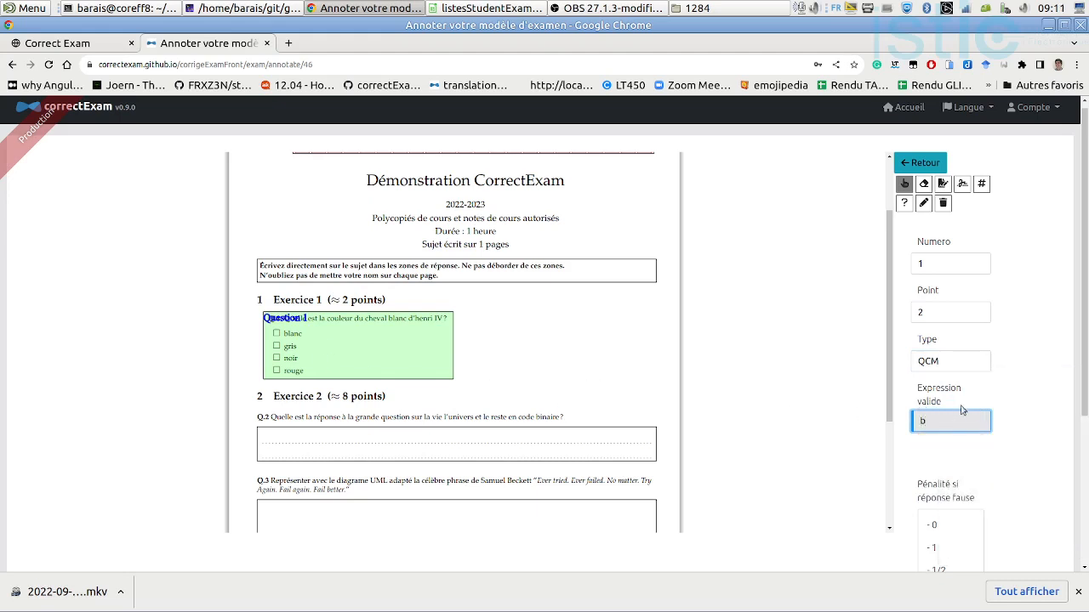
{"action": "scroll", "coordinate": [952, 414], "scroll_direction": "down", "scroll_amount": 1}
{"action": "scroll", "coordinate": [941, 415], "scroll_direction": "down", "scroll_amount": 3}
{"action": "mouse_move", "coordinate": [925, 509]}
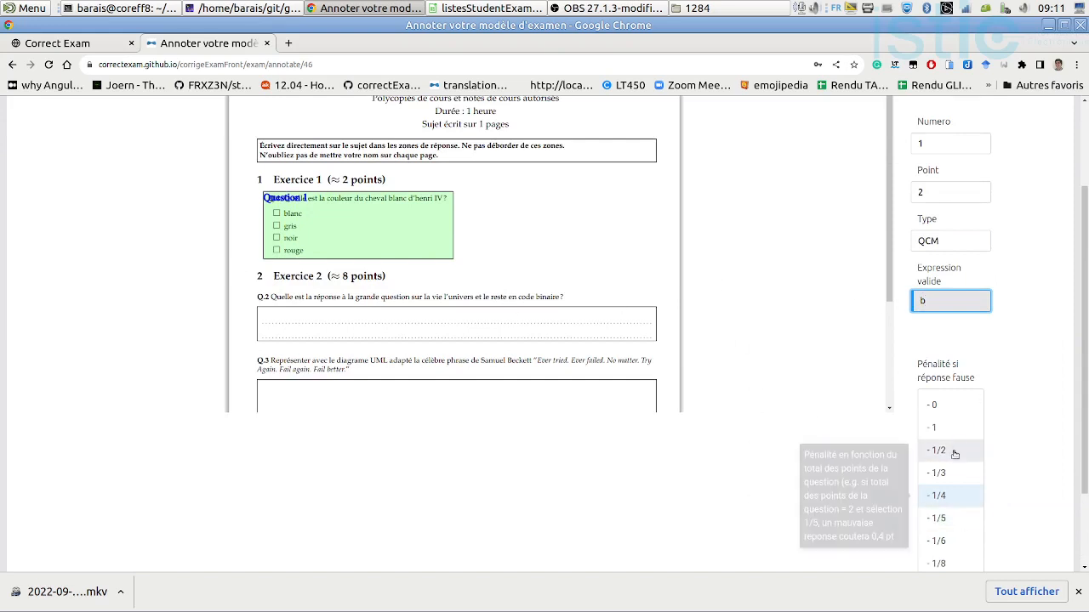
{"action": "scroll", "coordinate": [719, 302], "scroll_direction": "up", "scroll_amount": 2}
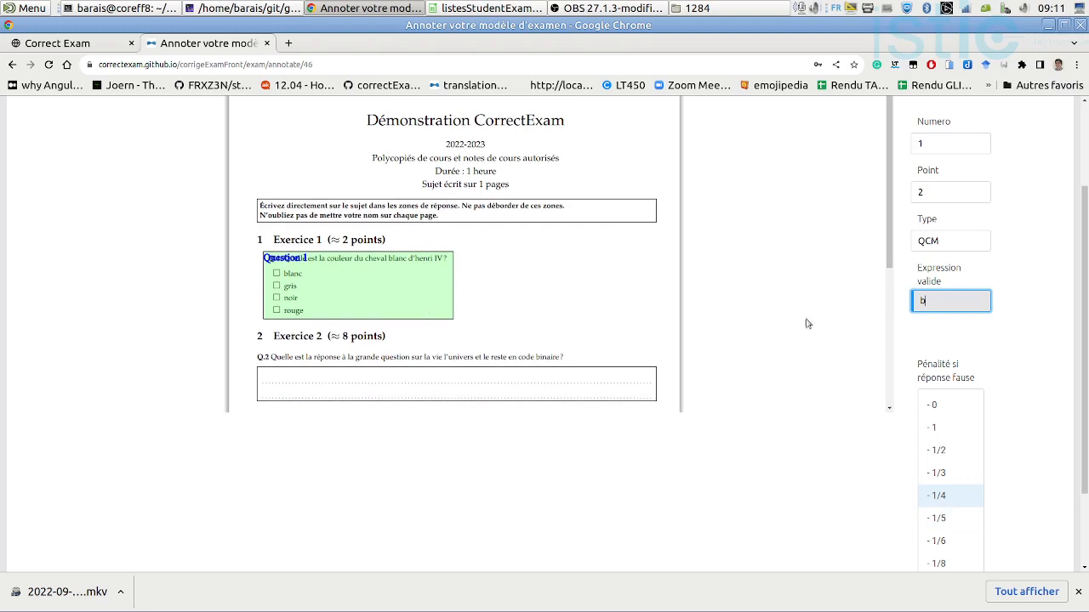
{"action": "scroll", "coordinate": [809, 324], "scroll_direction": "down", "scroll_amount": 5}
{"action": "scroll", "coordinate": [1033, 476], "scroll_direction": "down", "scroll_amount": 2}
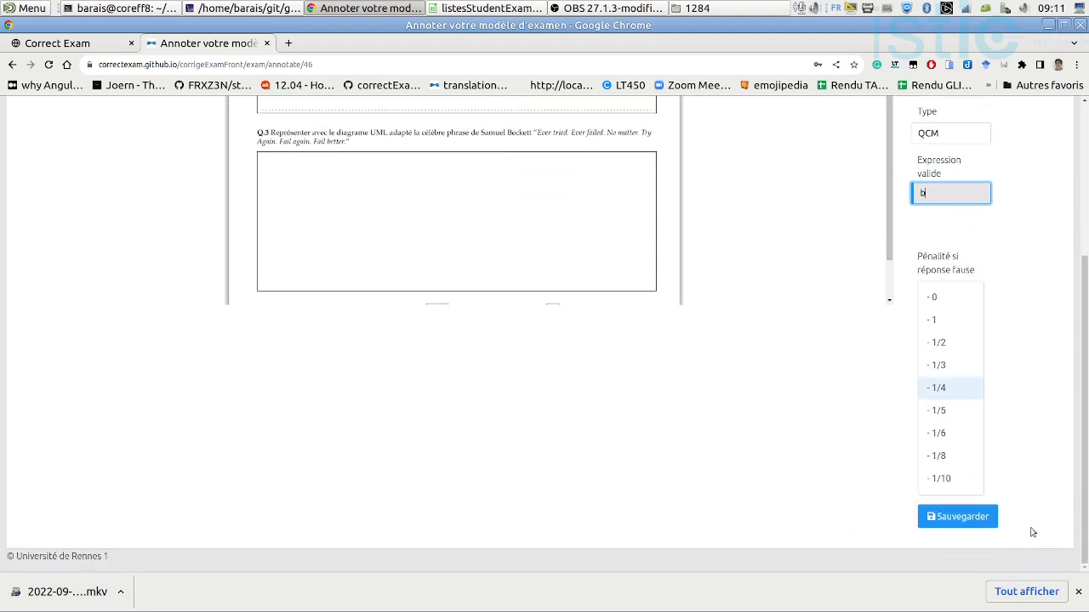
{"action": "left_click", "coordinate": [989, 520]}
Mark question zones around Q.2 and Q.3 of Exercice 2, each covering the question text and its answer box.
{"action": "scroll", "coordinate": [901, 417], "scroll_direction": "up", "scroll_amount": 4}
{"action": "scroll", "coordinate": [878, 377], "scroll_direction": "up", "scroll_amount": 2}
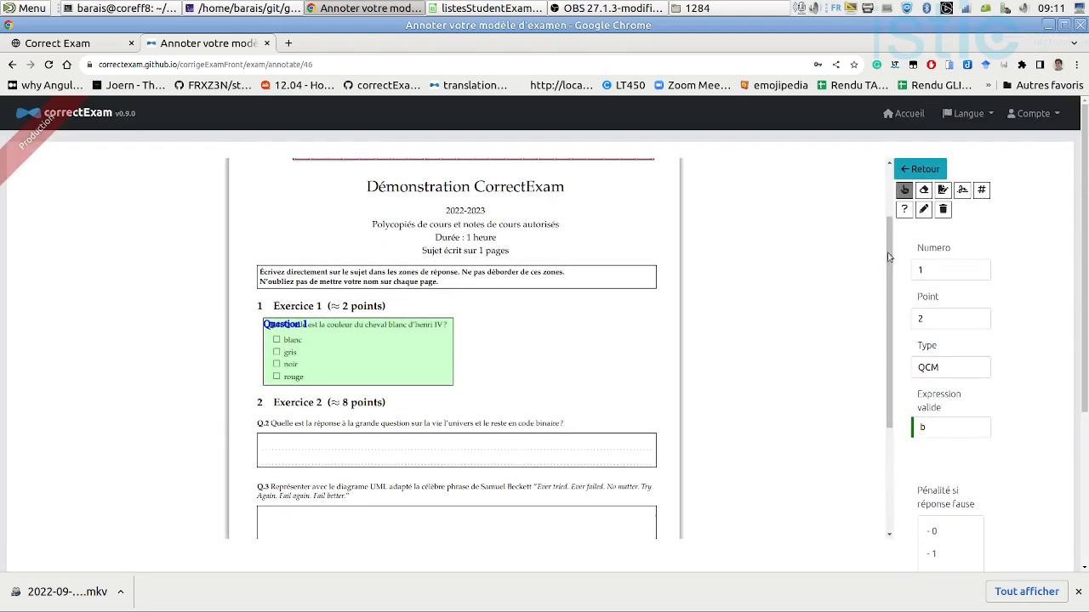
{"action": "left_click", "coordinate": [904, 209]}
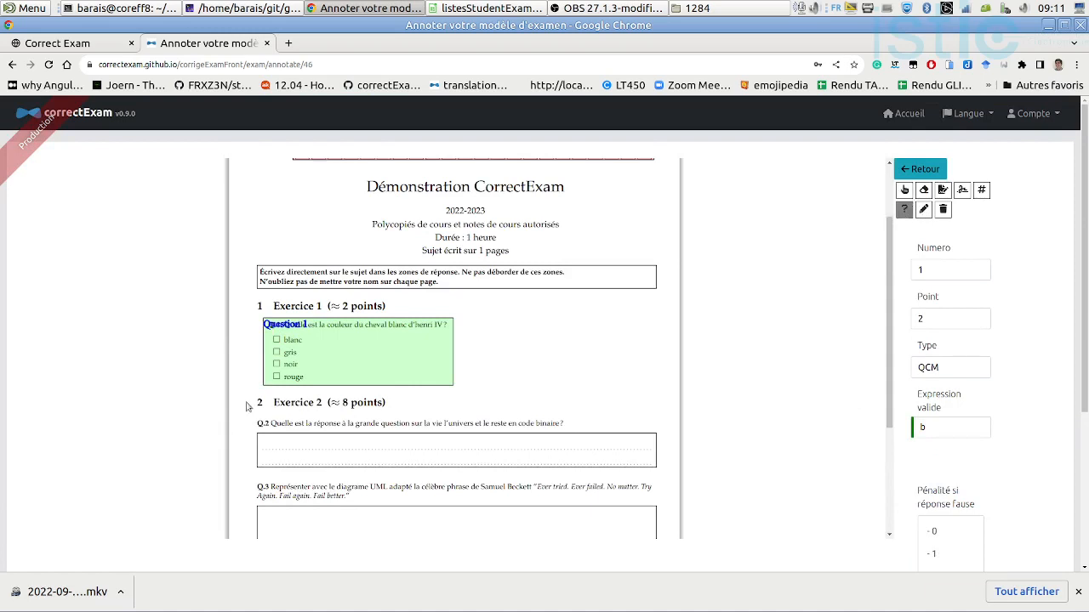
{"action": "left_click_drag", "start_coordinate": [252, 420], "coordinate": [658, 468]}
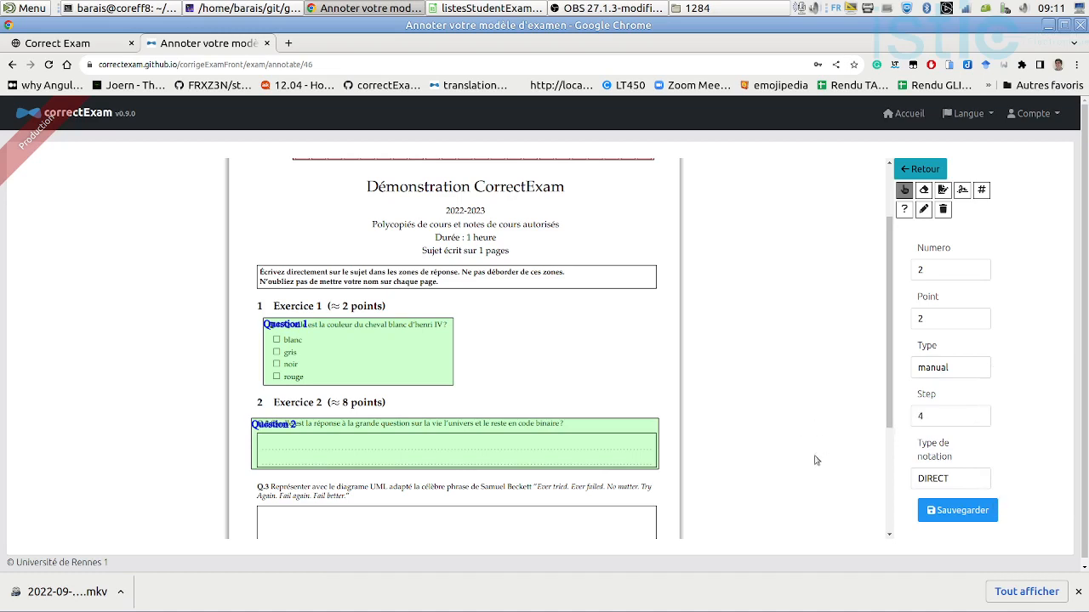
{"action": "scroll", "coordinate": [510, 455], "scroll_direction": "down", "scroll_amount": 3}
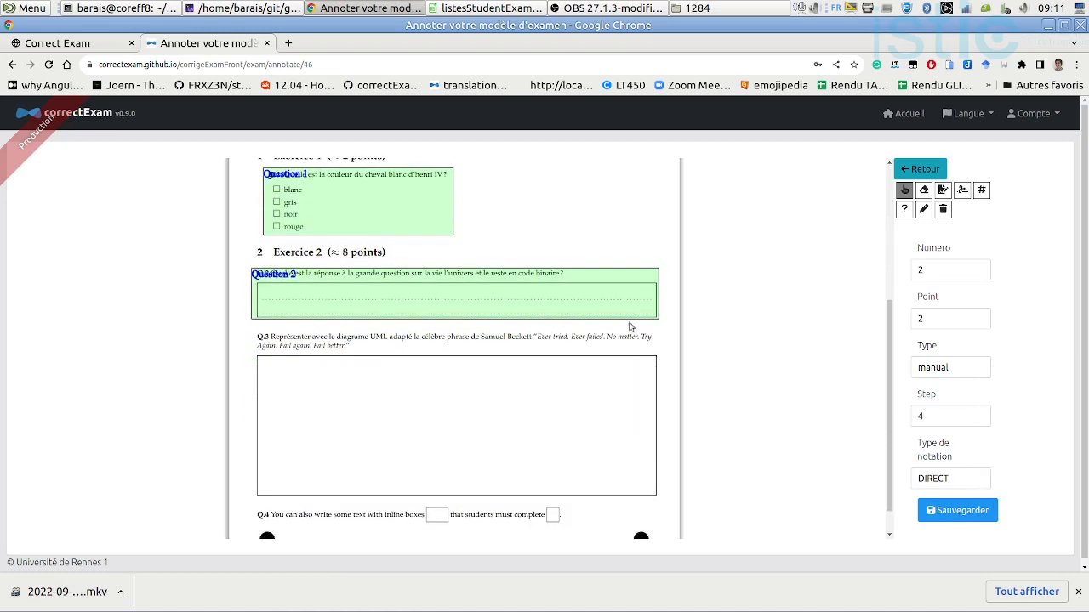
{"action": "left_click", "coordinate": [905, 210]}
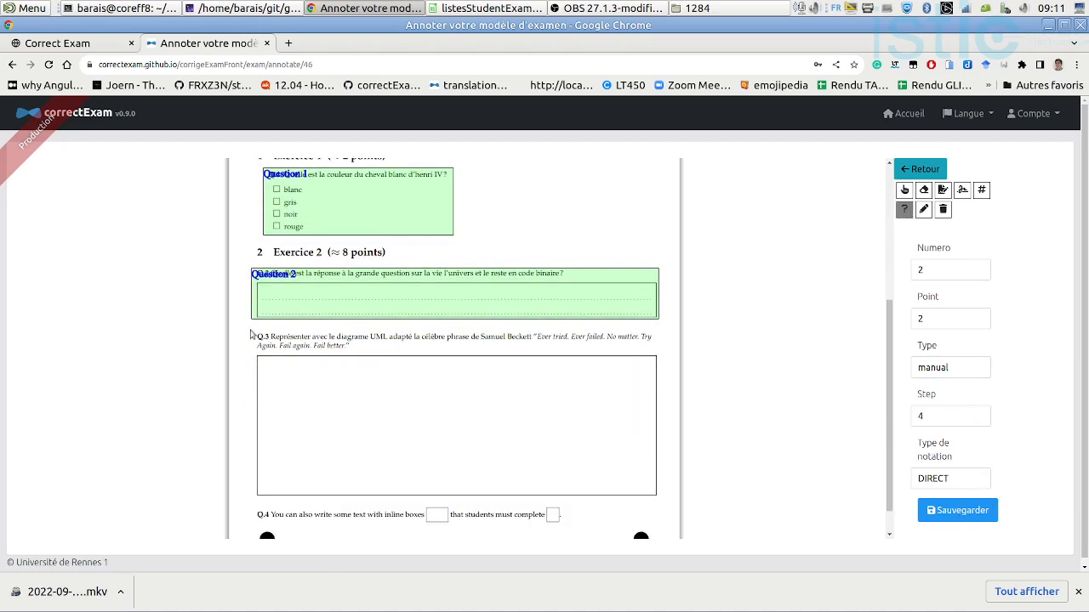
{"action": "left_click_drag", "start_coordinate": [250, 337], "coordinate": [659, 497]}
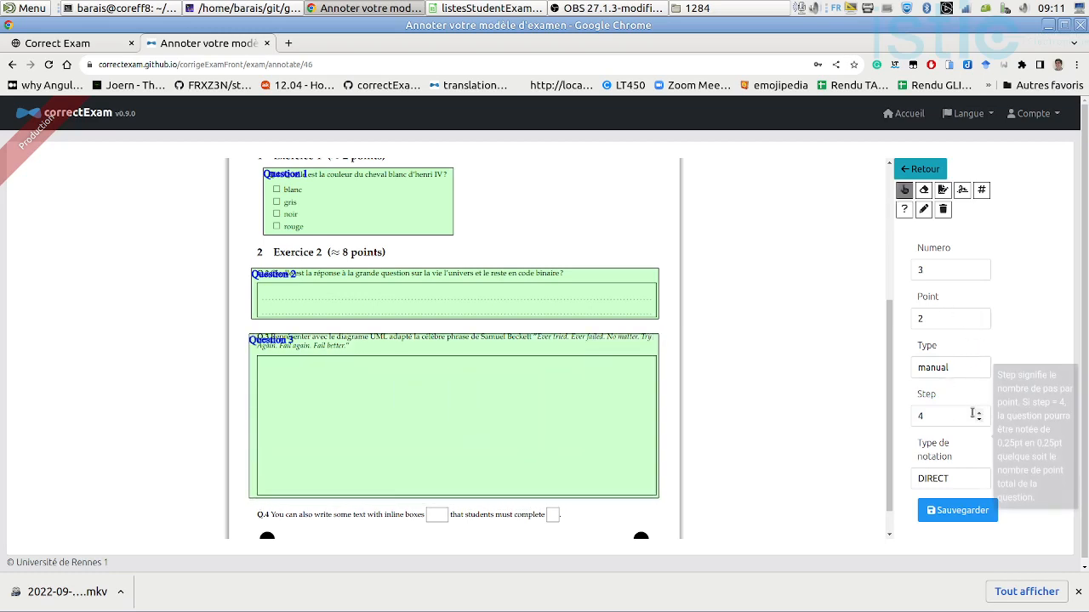
Keep Question 3's type as manual, set its notation type to NEGATIVE, and save the question.
{"action": "left_click", "coordinate": [966, 371]}
{"action": "left_click", "coordinate": [953, 389]}
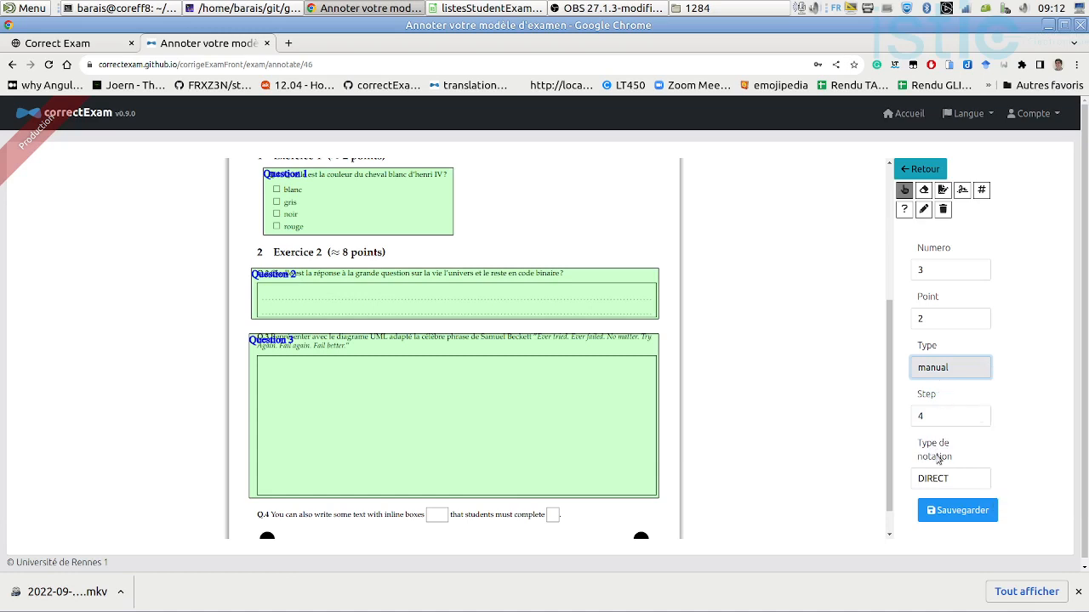
{"action": "left_click", "coordinate": [942, 489]}
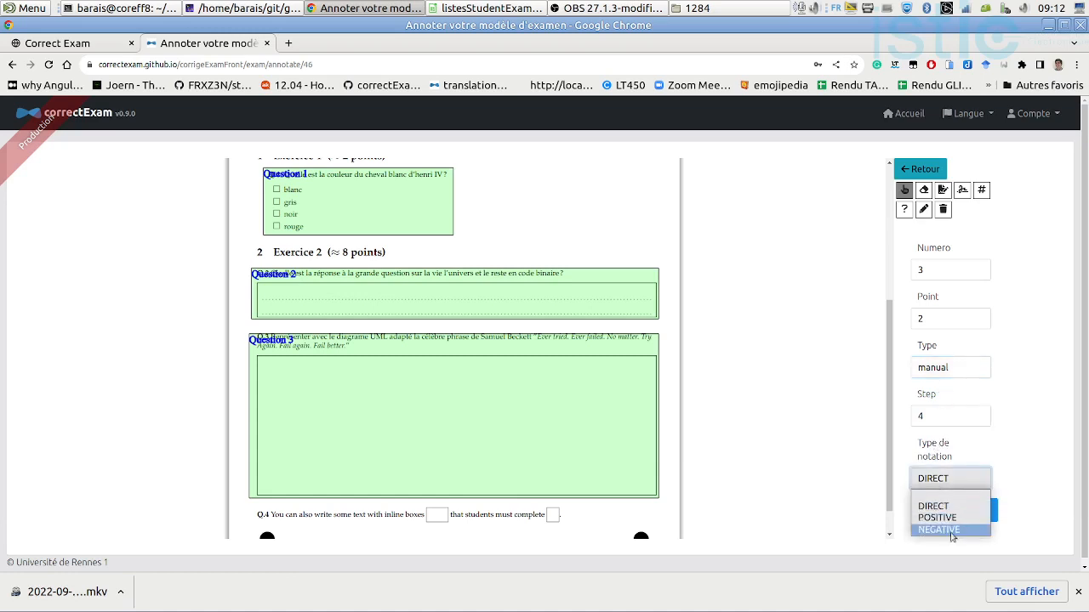
{"action": "left_click", "coordinate": [951, 530]}
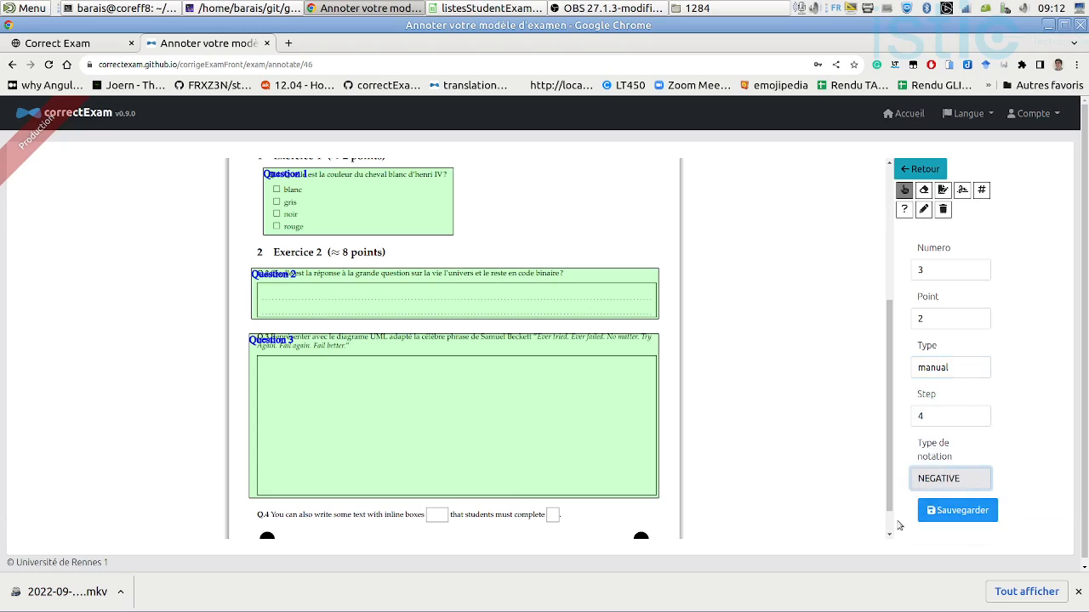
{"action": "left_click", "coordinate": [955, 510]}
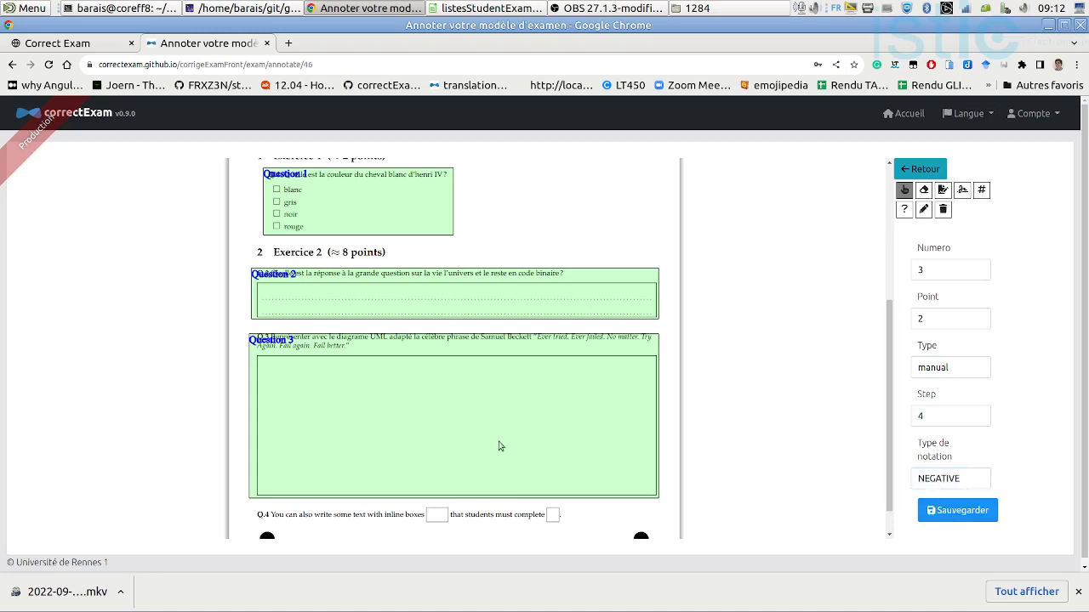
Mark separate question zones around the two inline answer boxes in the Q.4 sentence.
{"action": "left_click", "coordinate": [903, 210]}
{"action": "left_click_drag", "start_coordinate": [423, 507], "coordinate": [451, 523]}
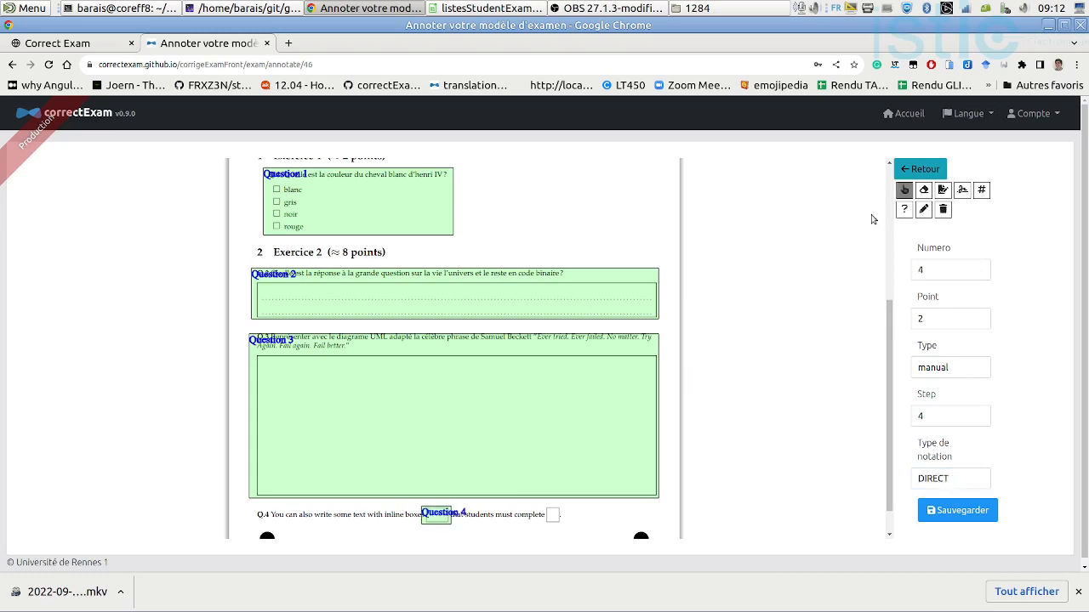
{"action": "left_click", "coordinate": [904, 209]}
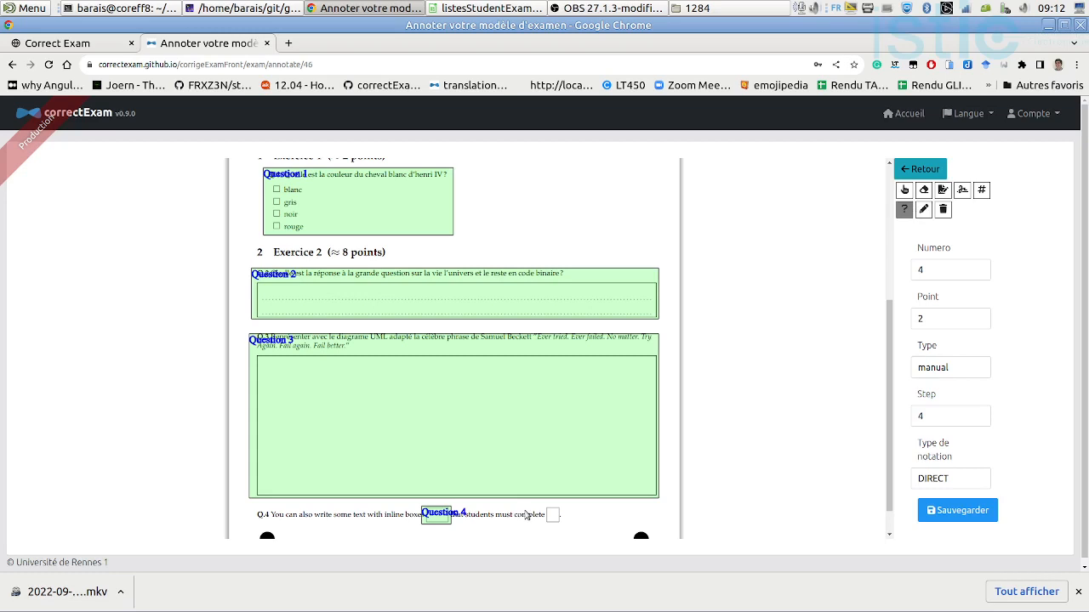
{"action": "left_click_drag", "start_coordinate": [545, 505], "coordinate": [563, 527]}
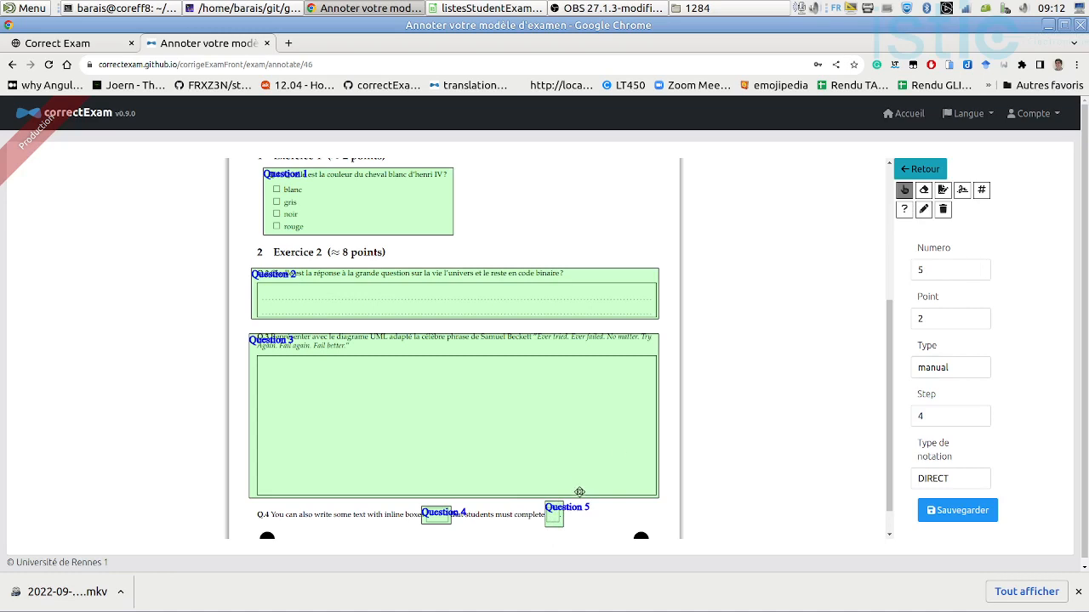
Set the question number of the zone on the second inline Q.4 box to 4 and save it.
{"action": "left_click", "coordinate": [549, 519]}
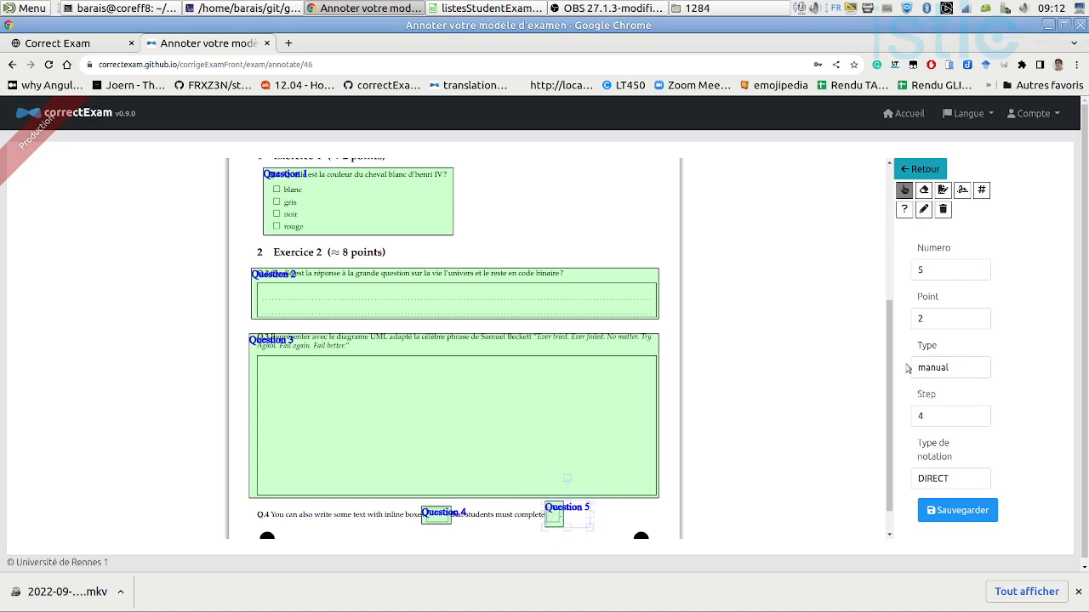
{"action": "left_click", "coordinate": [979, 274]}
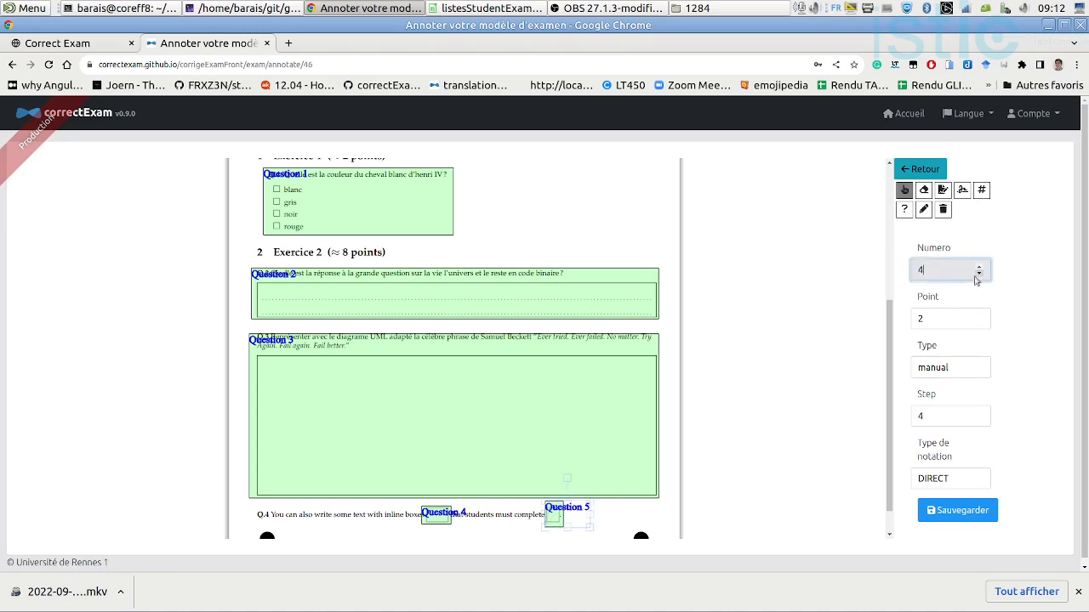
{"action": "left_click", "coordinate": [976, 510]}
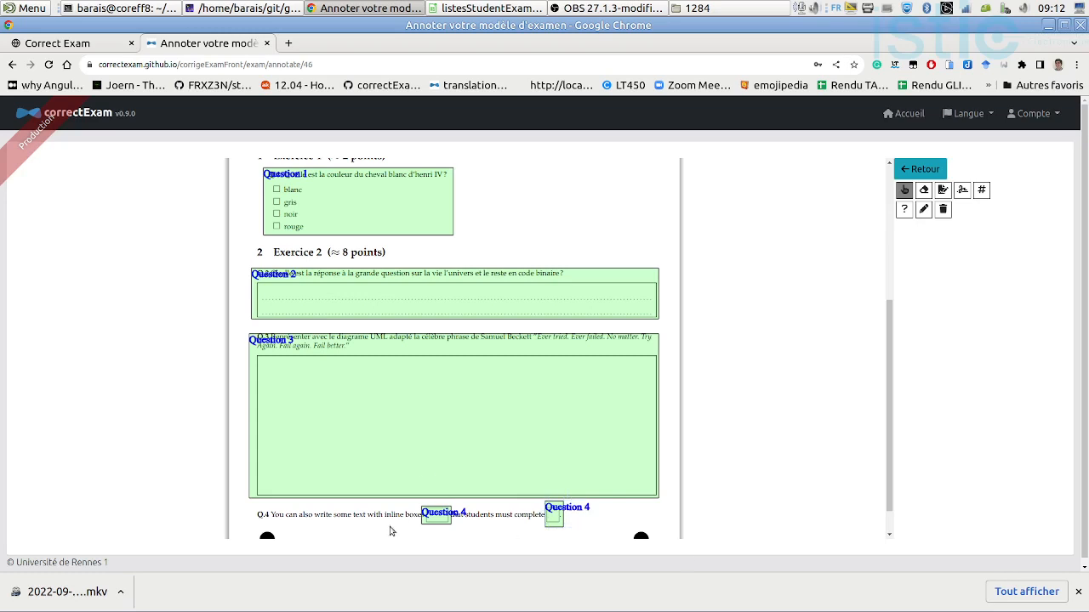
Set the notation type of the question zone on the first inline Q.4 box to POSITIVE, save it, and return to the exam.
{"action": "left_click", "coordinate": [448, 511]}
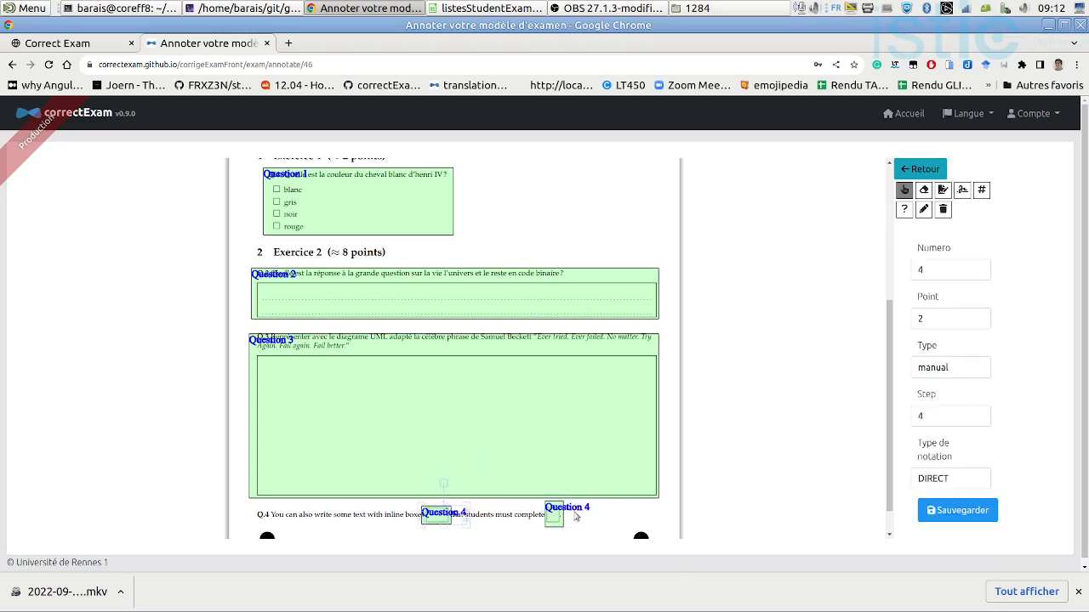
{"action": "left_click", "coordinate": [952, 479]}
{"action": "left_click", "coordinate": [939, 517]}
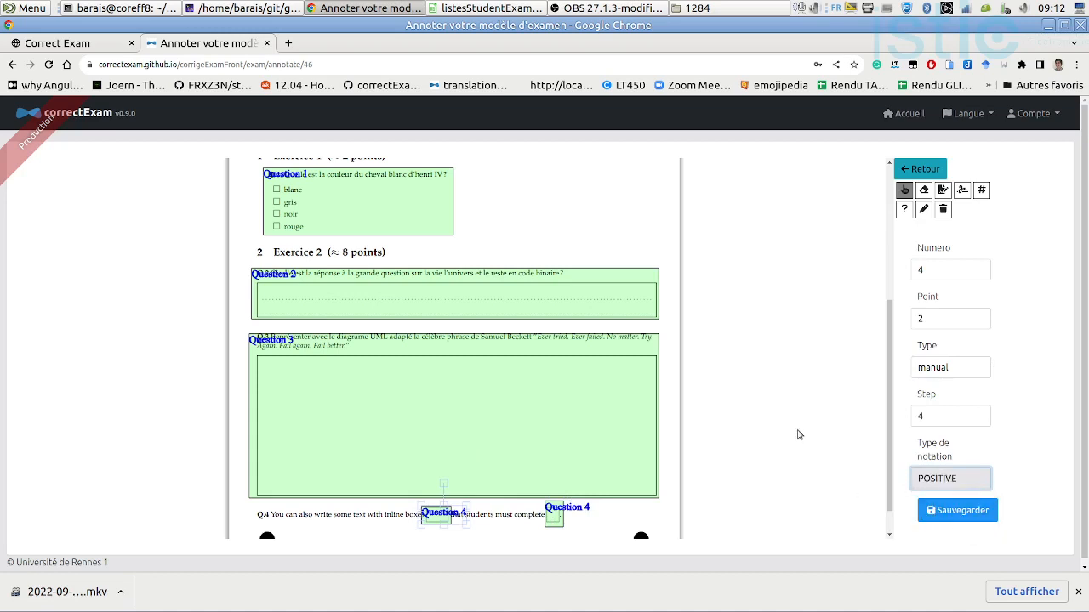
{"action": "left_click", "coordinate": [969, 509]}
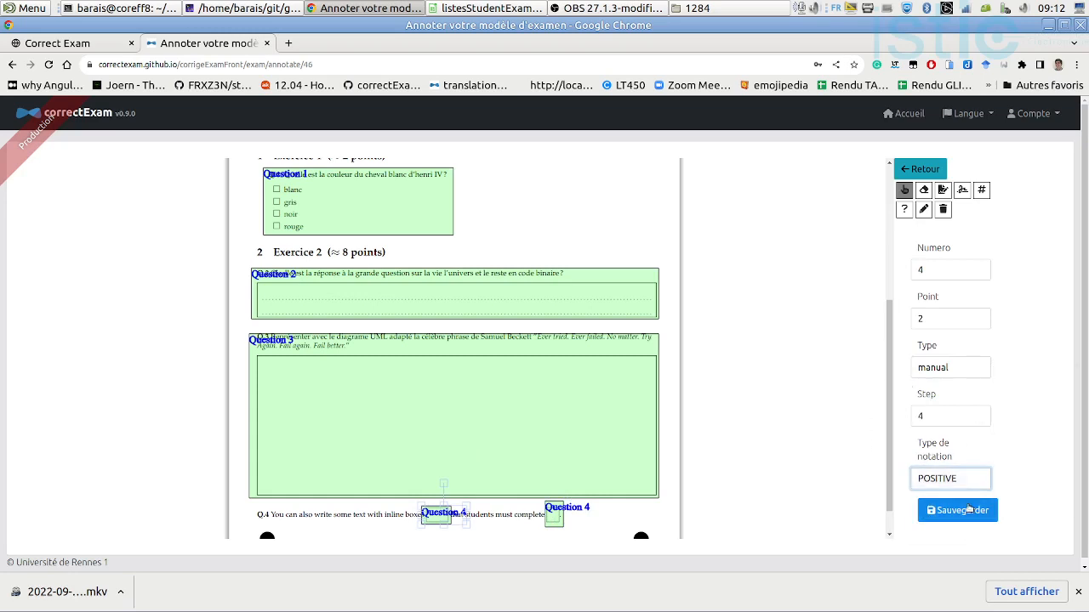
{"action": "left_click", "coordinate": [921, 170]}
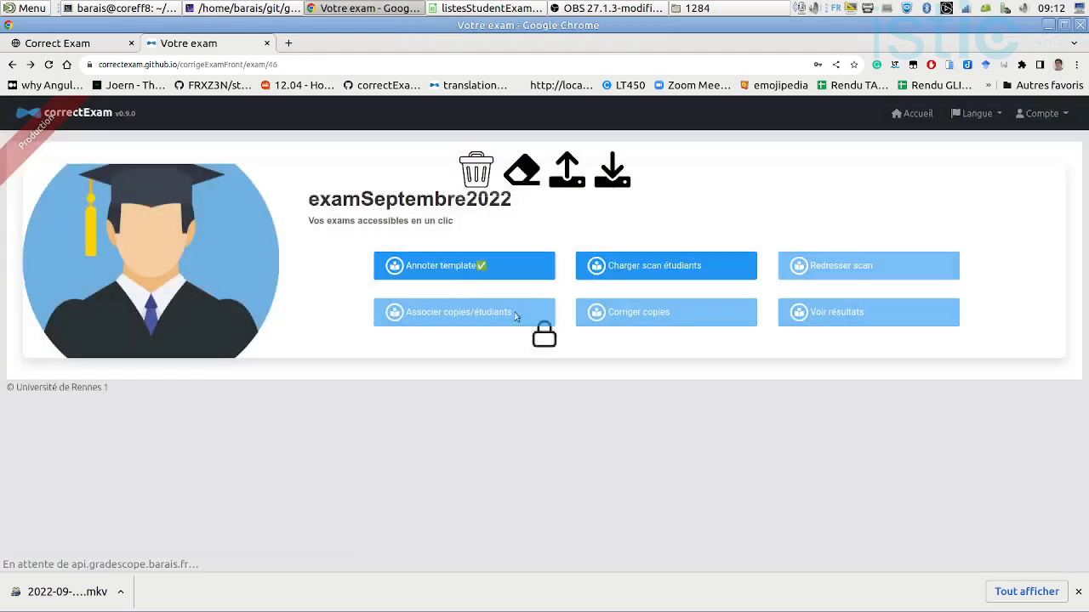
Load demoCorrectExamCopie.pdf as the students' scan for examSeptembre2022 and align the scans using the algorithm with markers.
{"action": "left_click", "coordinate": [638, 267]}
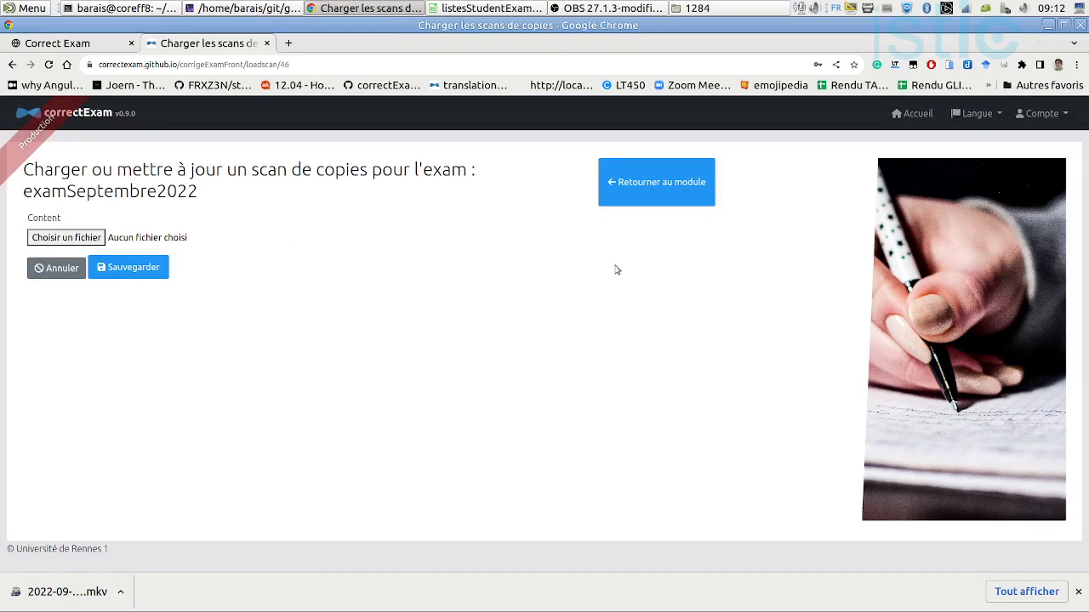
{"action": "left_click", "coordinate": [100, 240]}
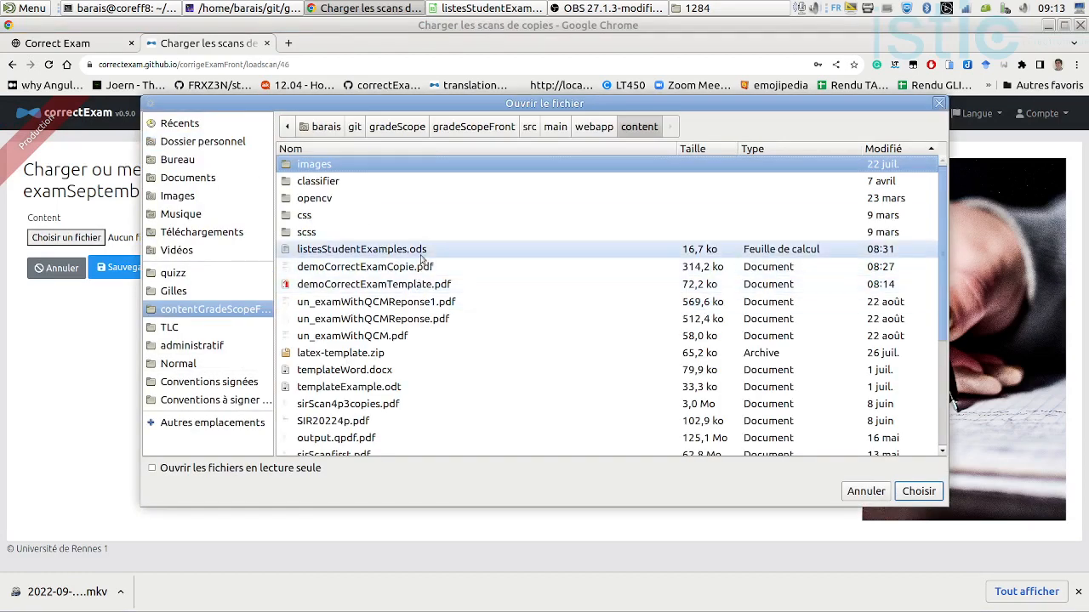
{"action": "double_click", "coordinate": [400, 266]}
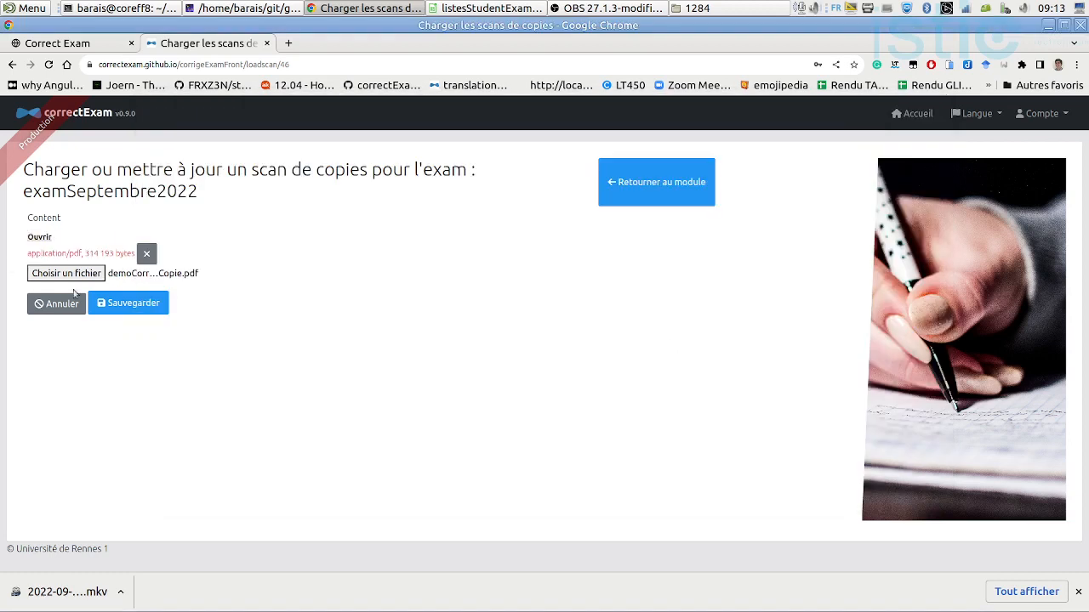
{"action": "left_click", "coordinate": [136, 308]}
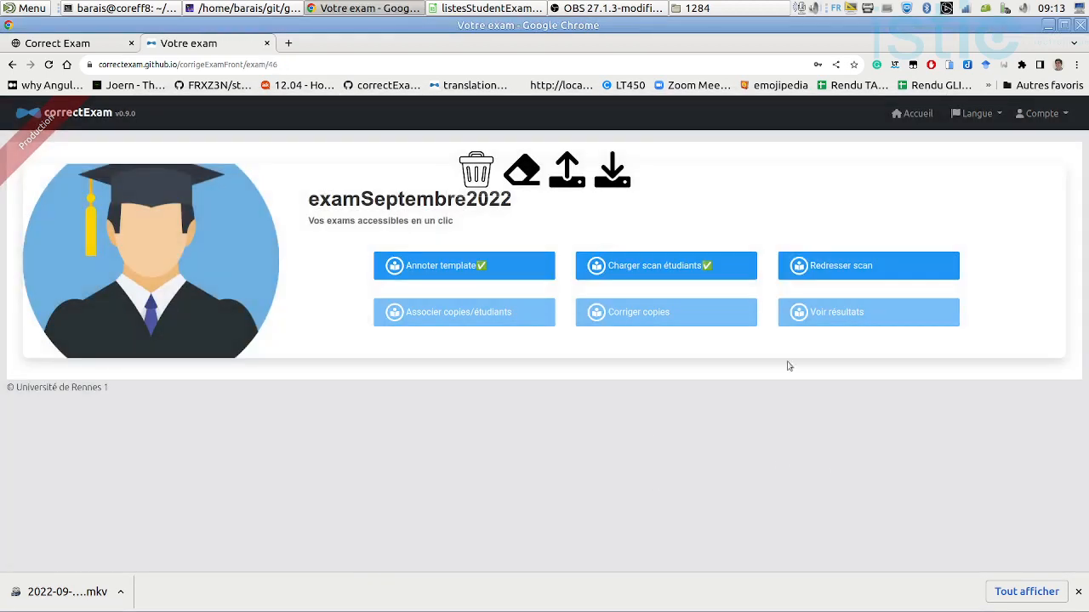
{"action": "left_click", "coordinate": [897, 261]}
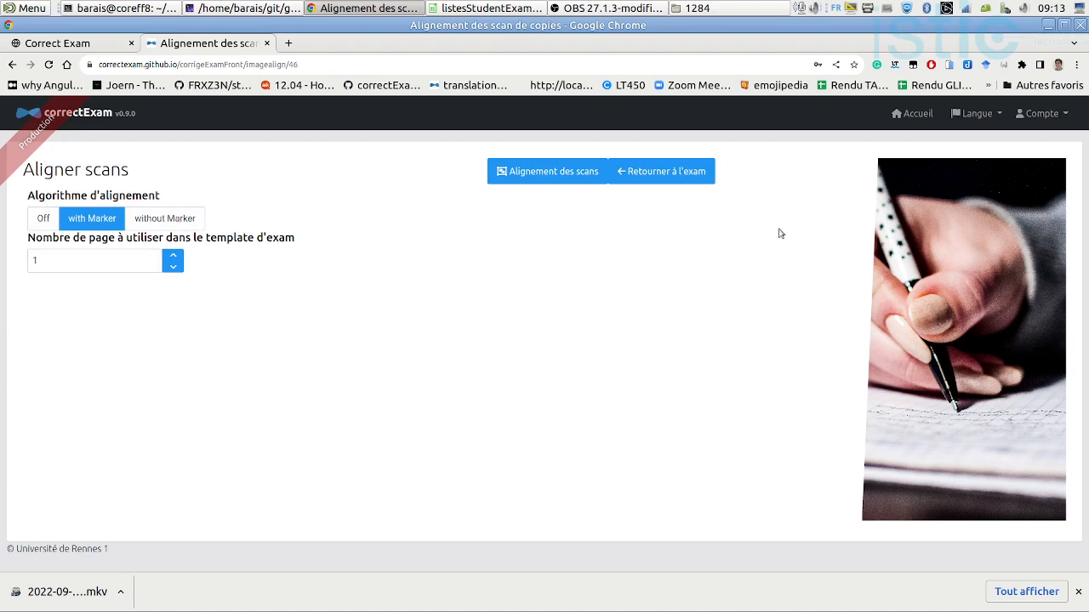
{"action": "left_click", "coordinate": [574, 180]}
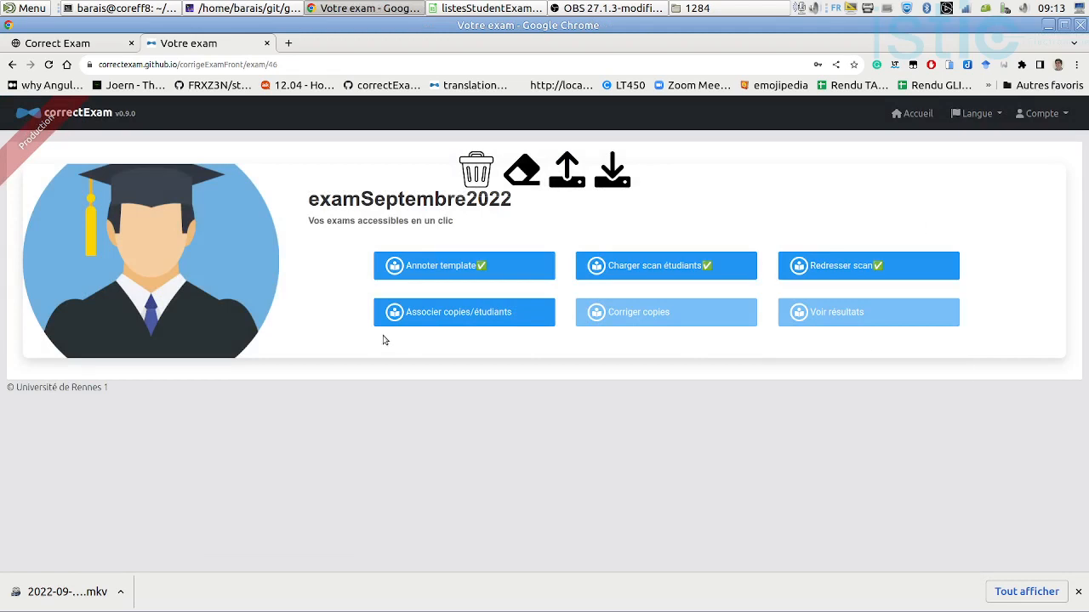
Start associating copies with students and link the first copy to the student whose handwritten name and number it shows.
{"action": "left_click", "coordinate": [457, 316]}
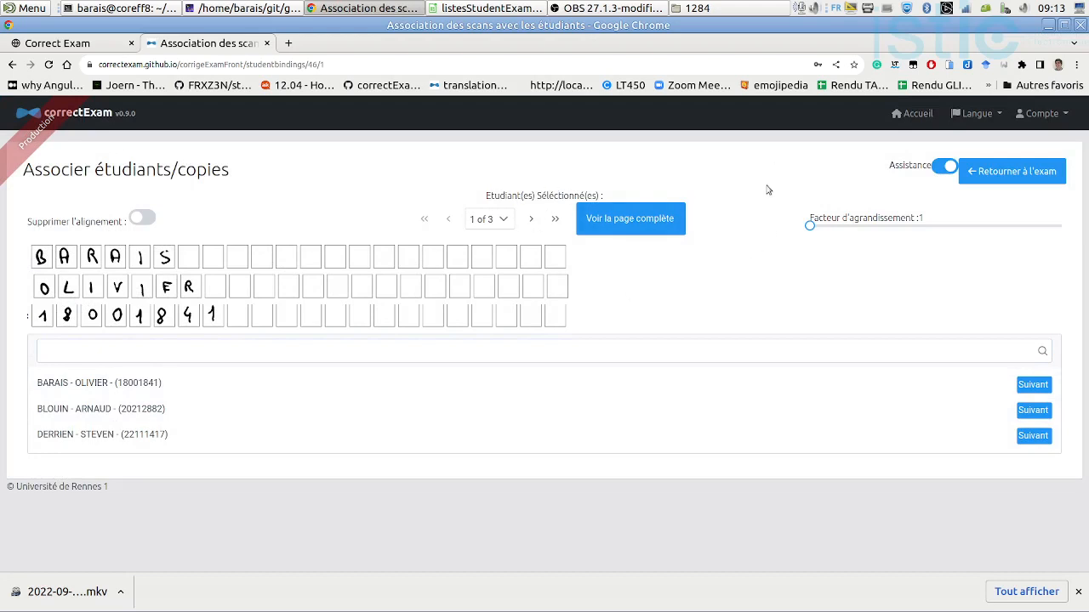
{"action": "left_click", "coordinate": [77, 359]}
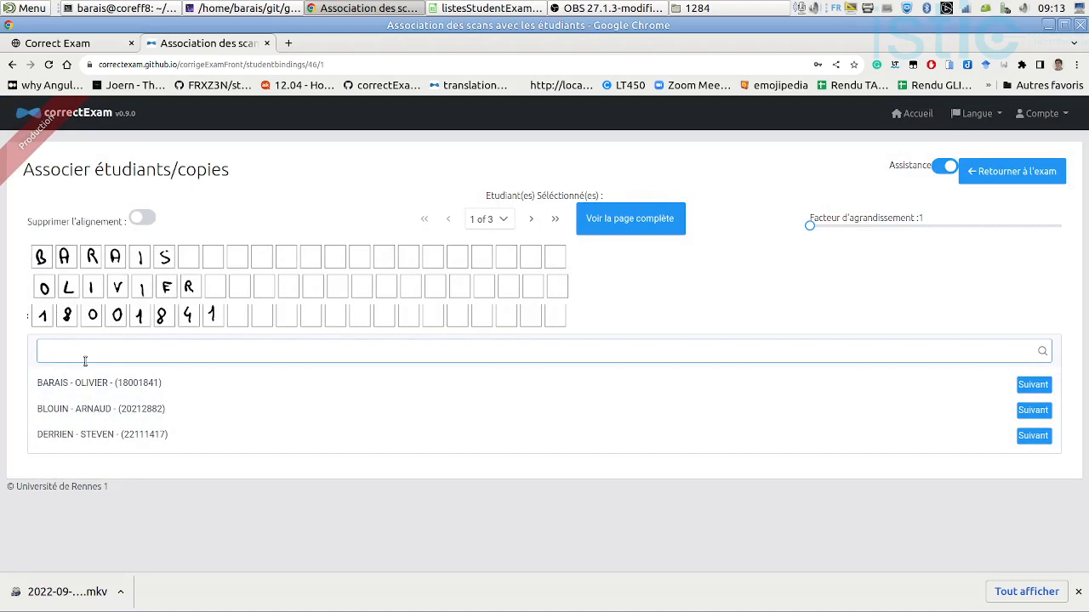
{"action": "left_click", "coordinate": [93, 364]}
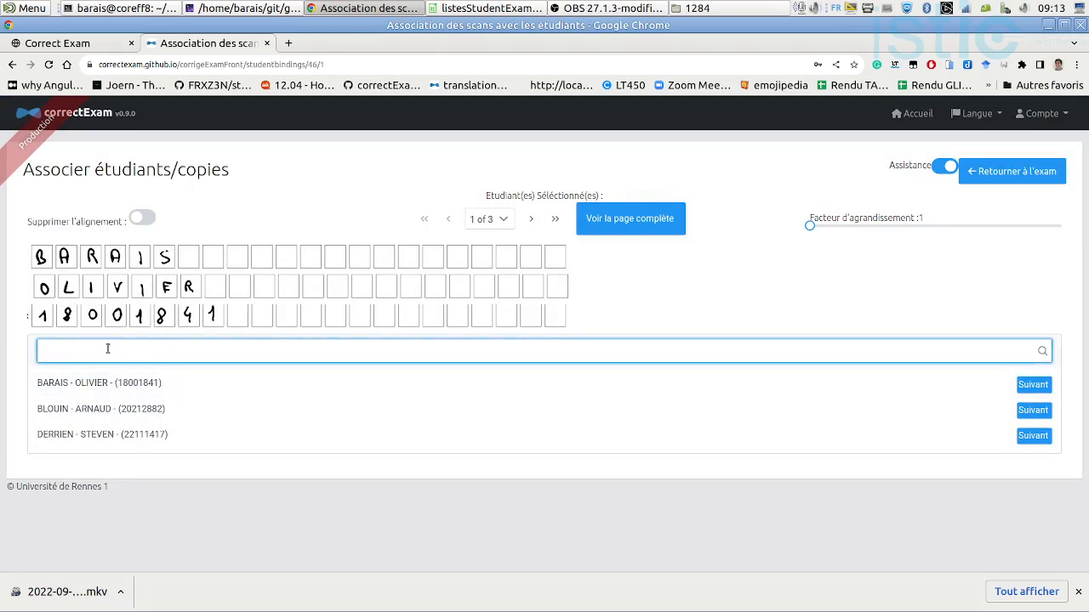
{"action": "type", "text": "ba"}
{"action": "left_click", "coordinate": [209, 380]}
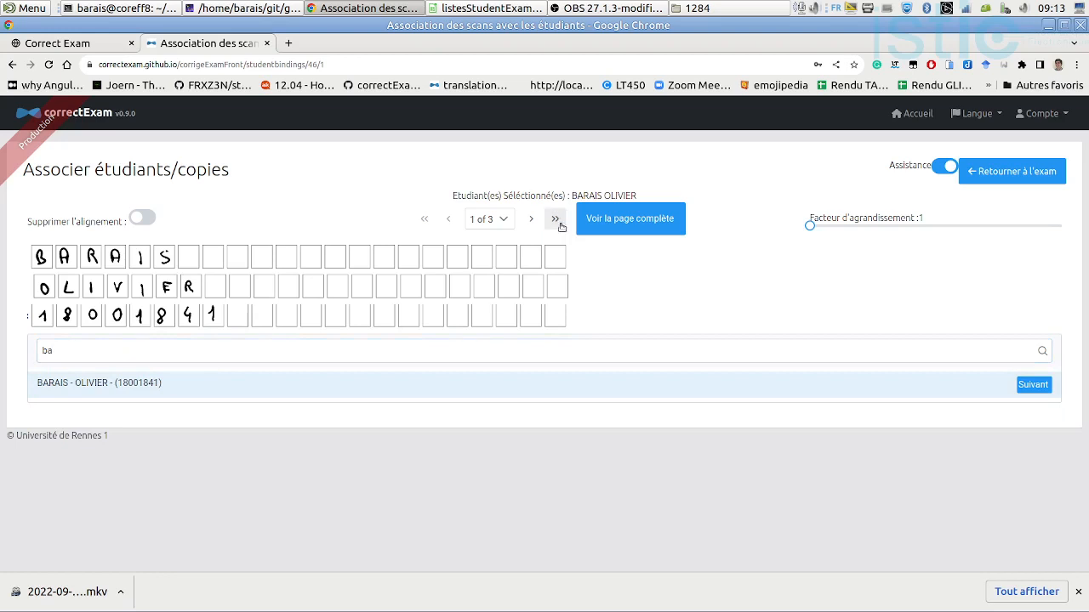
Link the second and third copies to the students whose handwritten names they show, and return to the exam.
{"action": "left_click", "coordinate": [531, 219]}
{"action": "left_click", "coordinate": [110, 409]}
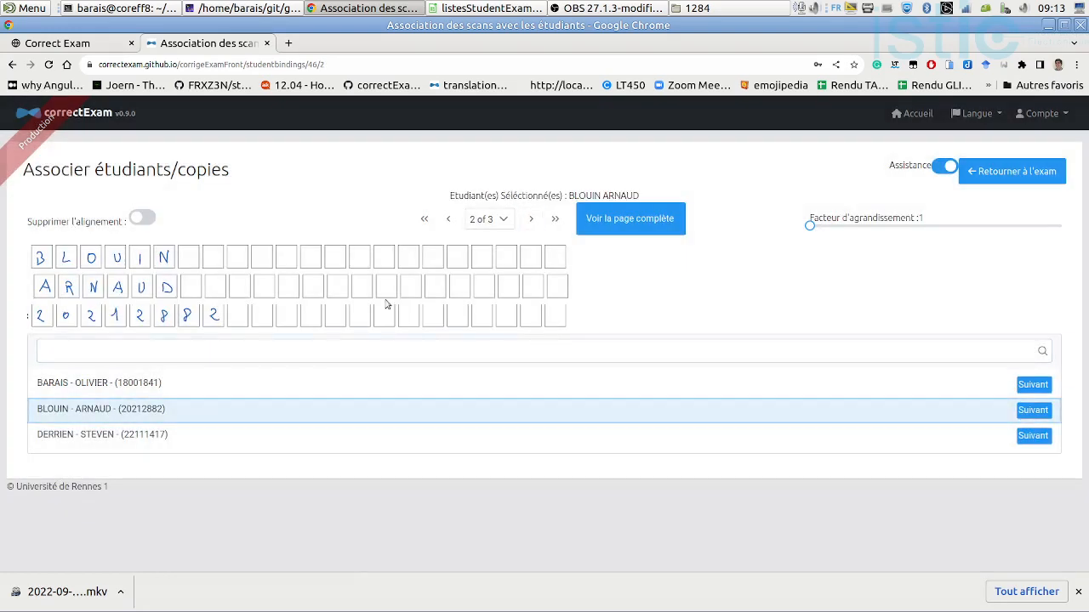
{"action": "left_click", "coordinate": [530, 219]}
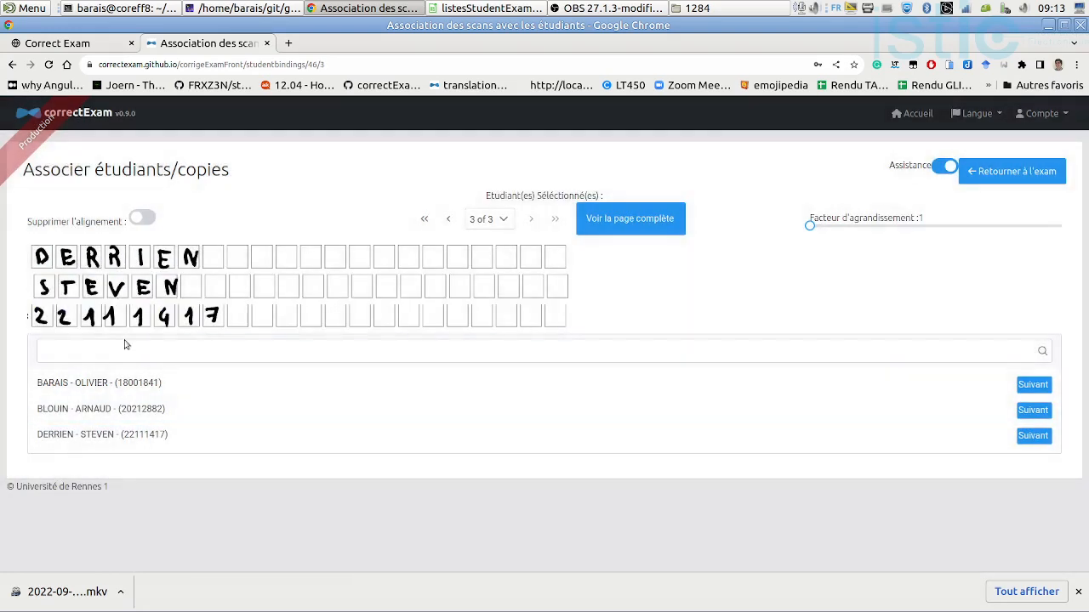
{"action": "left_click", "coordinate": [110, 350]}
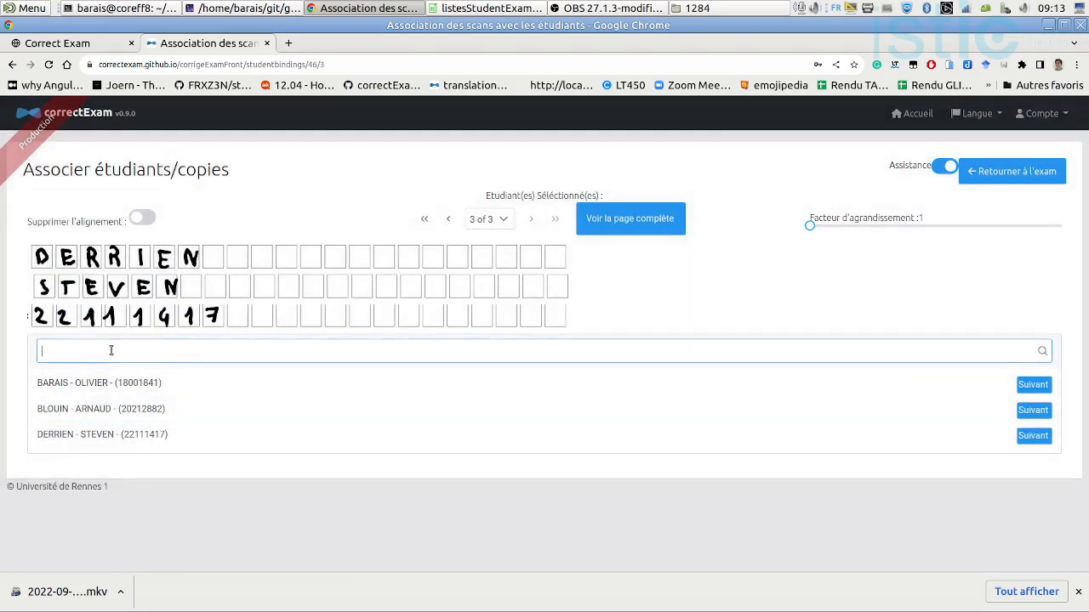
{"action": "type", "text": "de"}
{"action": "left_click", "coordinate": [110, 384]}
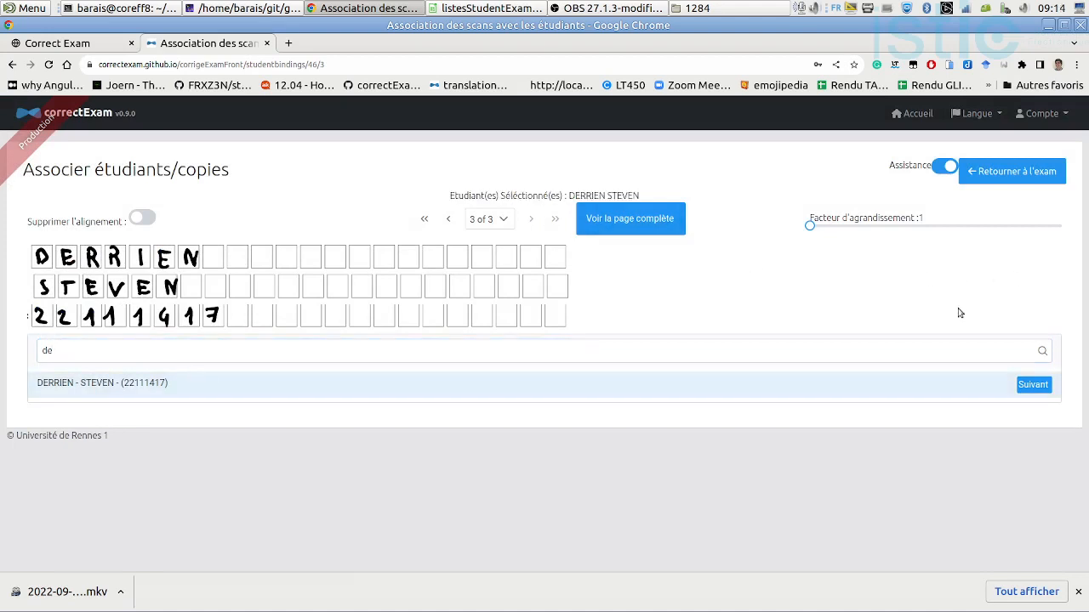
{"action": "left_click", "coordinate": [996, 175]}
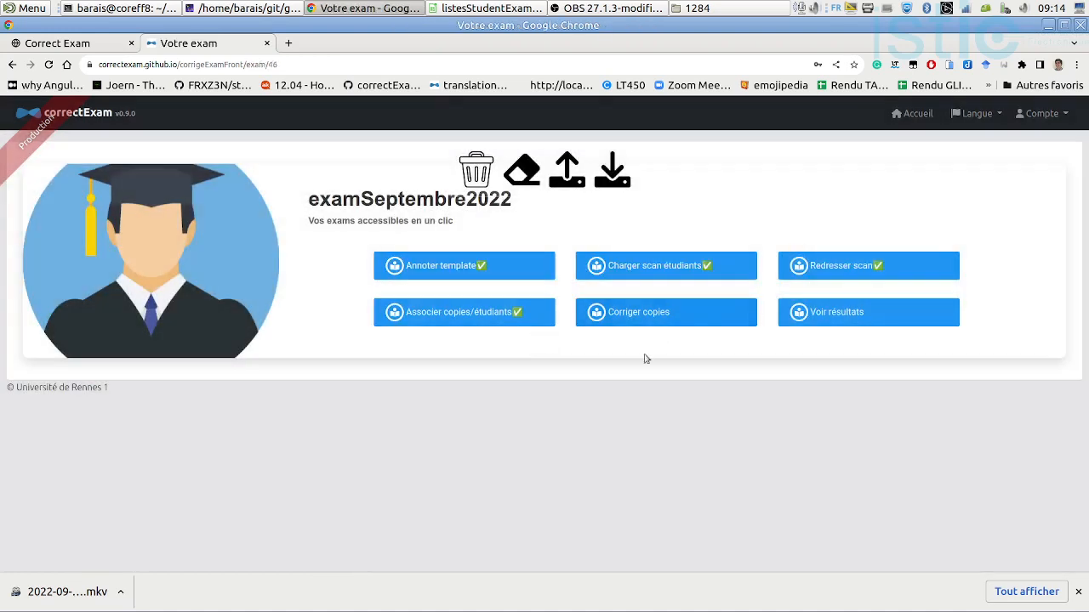
Start correcting the copies, run the automatic QCM correction on Question 1, and review its detected checkboxes and grading across the three students.
{"action": "left_click", "coordinate": [672, 313]}
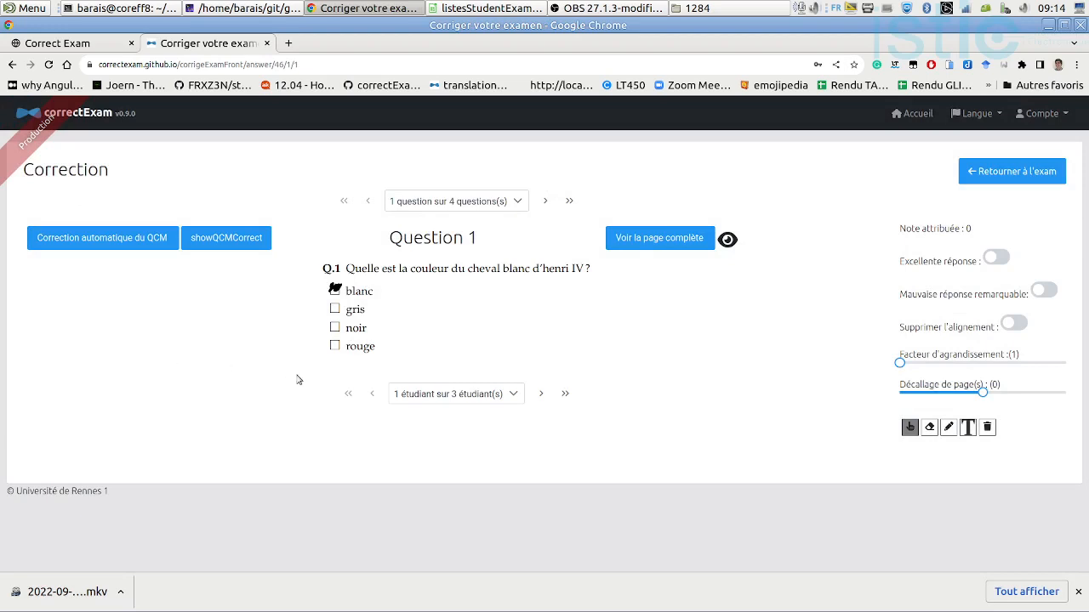
{"action": "left_click", "coordinate": [126, 243]}
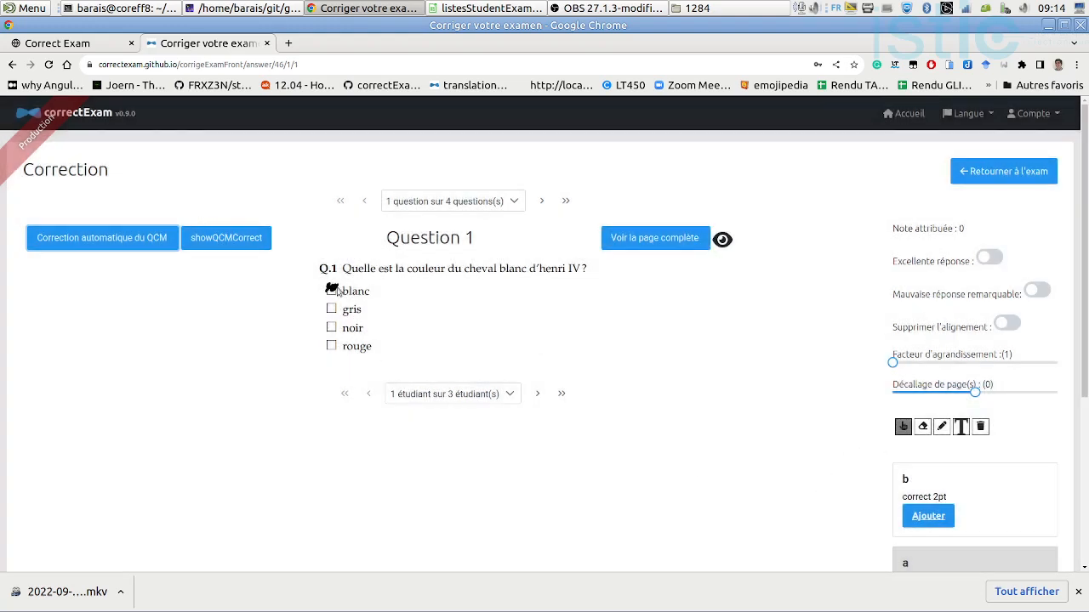
{"action": "scroll", "coordinate": [913, 425], "scroll_direction": "down", "scroll_amount": 2}
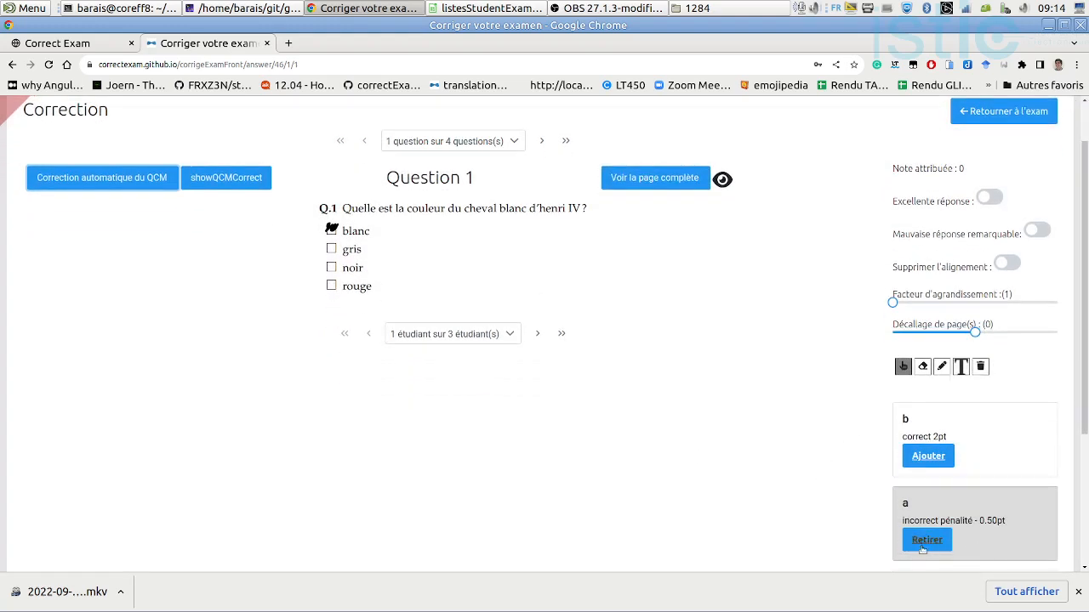
{"action": "scroll", "coordinate": [345, 383], "scroll_direction": "up", "scroll_amount": 2}
{"action": "left_click", "coordinate": [252, 240]}
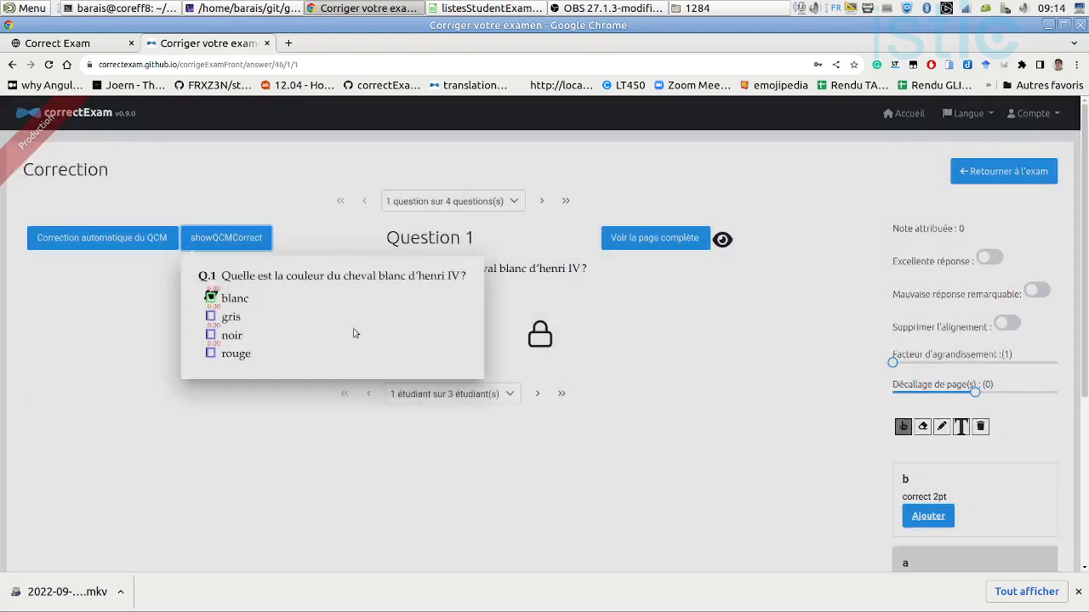
{"action": "left_click", "coordinate": [450, 330]}
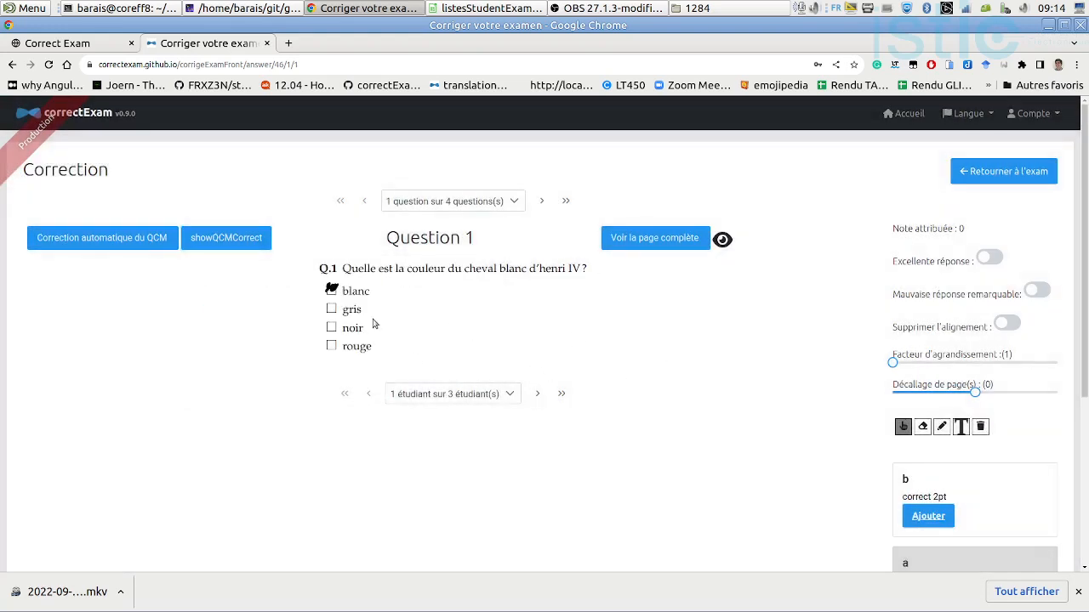
{"action": "left_click", "coordinate": [535, 395]}
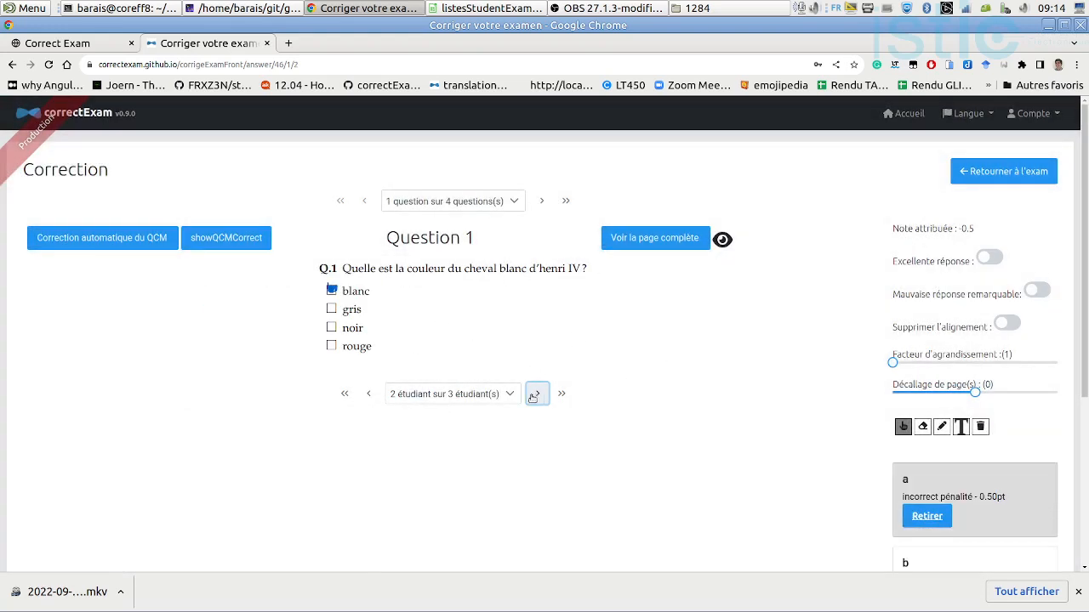
{"action": "left_click", "coordinate": [536, 394]}
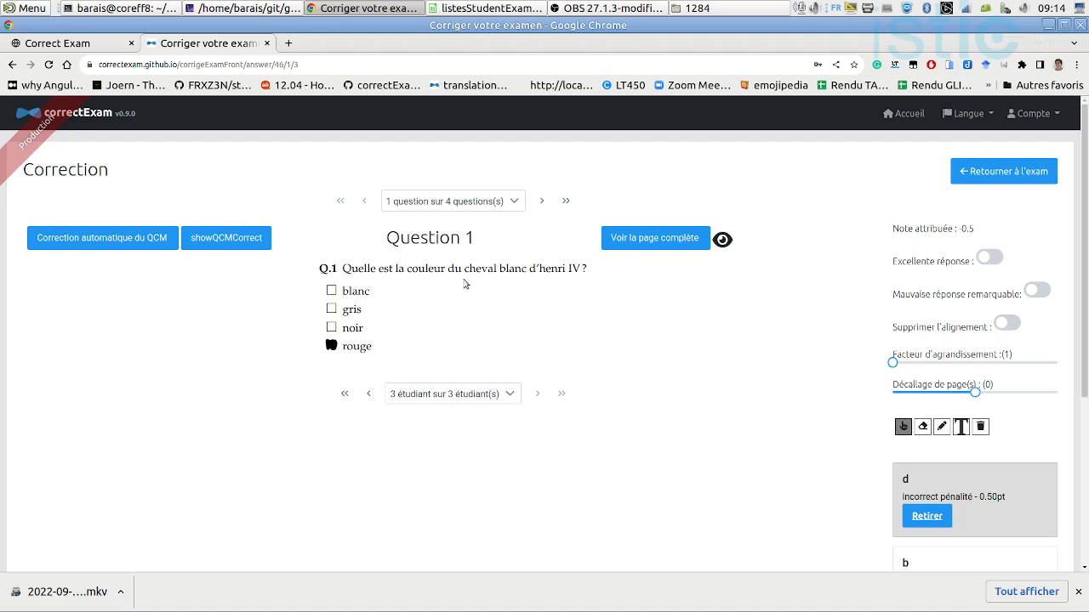
Mark the first student's Question 2 answer as an excellent response and award it the full 2 points.
{"action": "left_click", "coordinate": [542, 202]}
{"action": "left_click", "coordinate": [345, 369]}
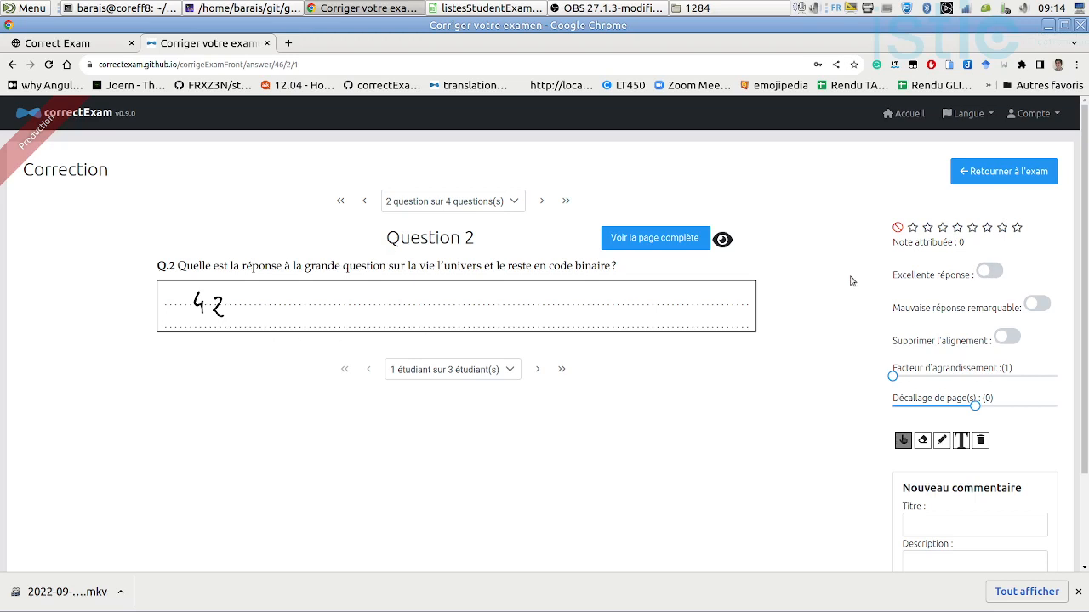
{"action": "left_click", "coordinate": [993, 271]}
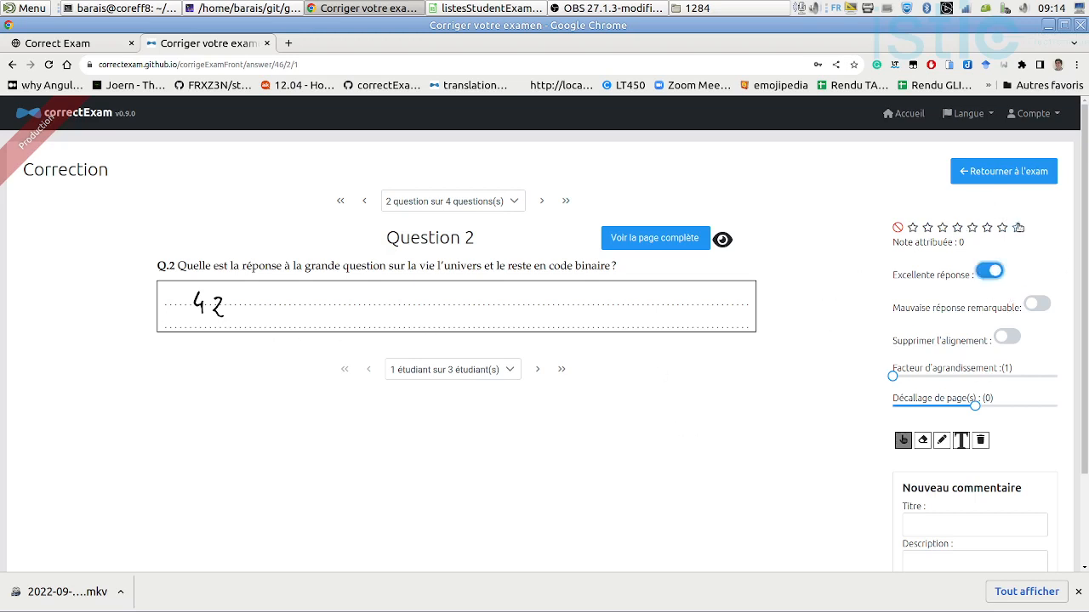
{"action": "left_click", "coordinate": [1018, 228]}
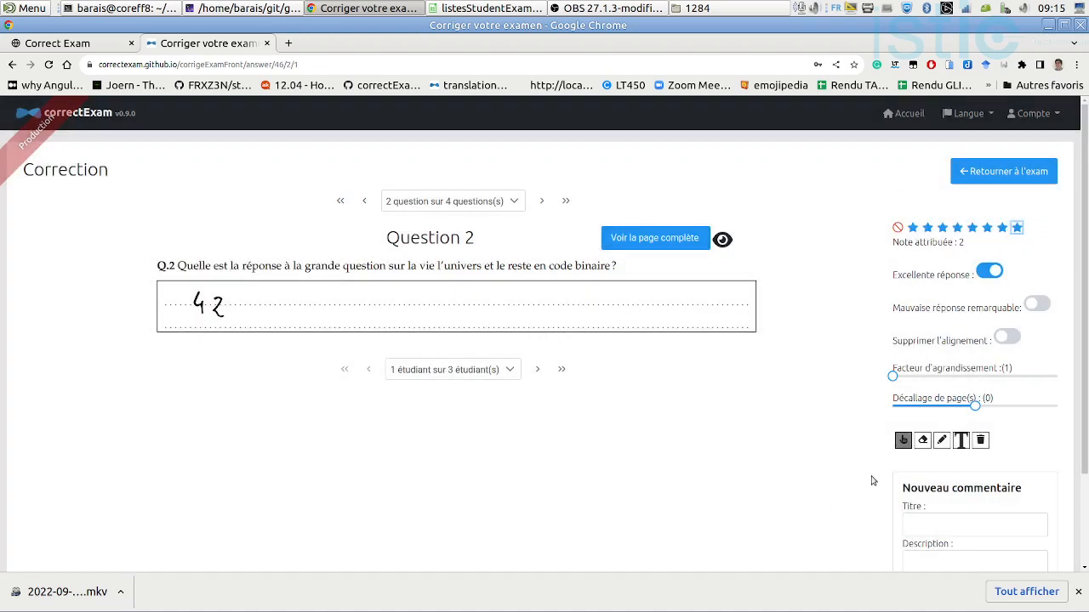
Add and apply the comment "Très bien" to the first student's Question 2 answer, and draw a pencil mark beside the handwritten 42.
{"action": "scroll", "coordinate": [872, 480], "scroll_direction": "down", "scroll_amount": 2}
{"action": "left_click", "coordinate": [978, 434]}
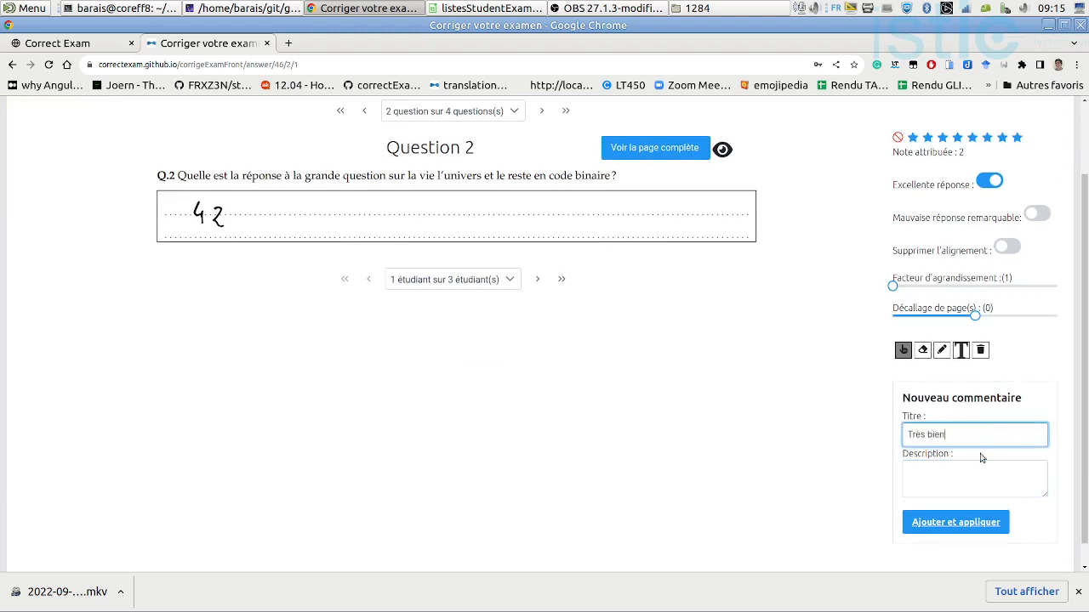
{"action": "left_click", "coordinate": [955, 522]}
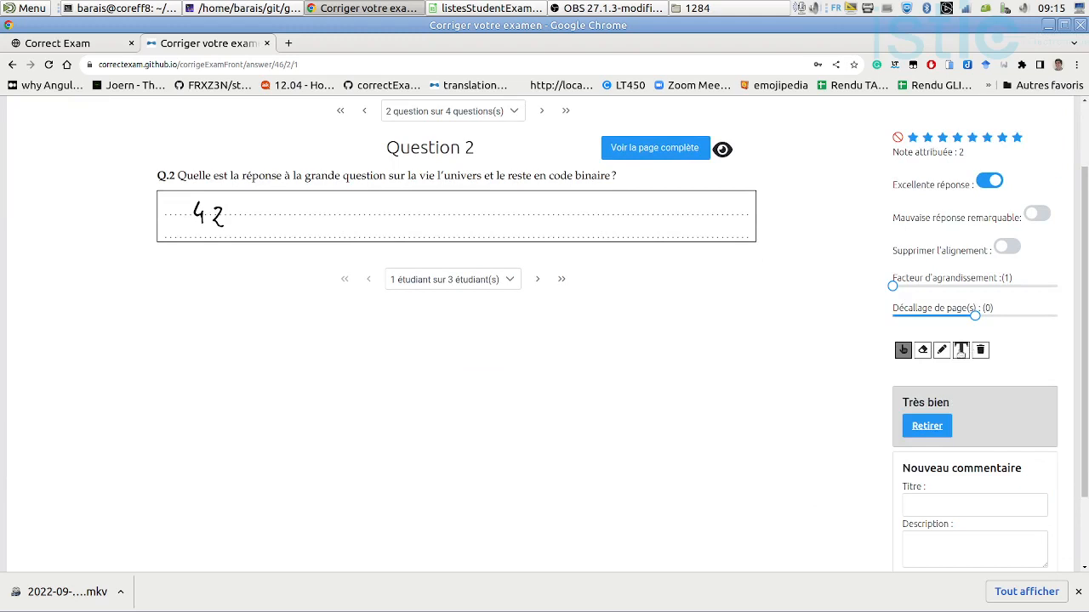
{"action": "left_click", "coordinate": [940, 350]}
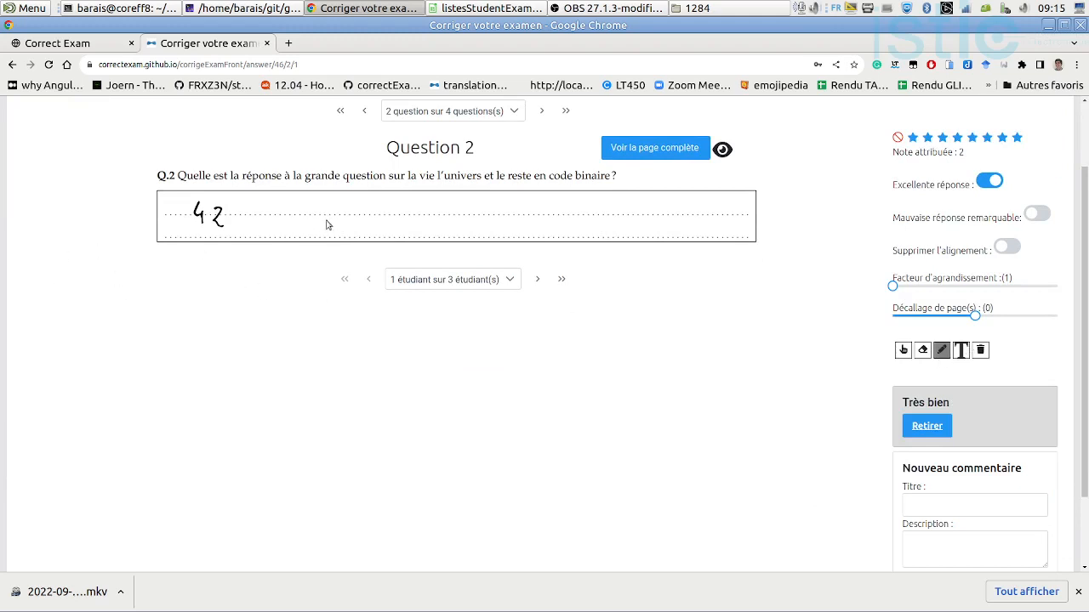
{"action": "mouse_move", "coordinate": [308, 214]}
{"action": "left_mouse_down"}
{"action": "mouse_move", "coordinate": [317, 230]}
{"action": "mouse_move", "coordinate": [345, 205]}
{"action": "mouse_move", "coordinate": [343, 223]}
{"action": "left_mouse_up"}
Add and apply the new comment "Non" to the second student's Question 2 answer.
{"action": "left_click", "coordinate": [538, 283]}
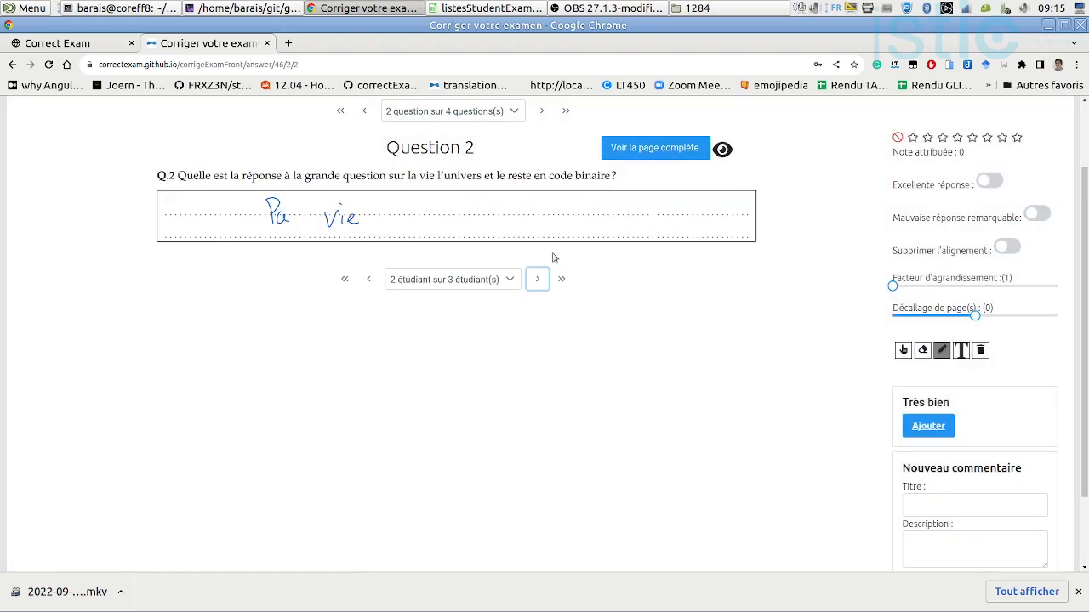
{"action": "left_click", "coordinate": [948, 508]}
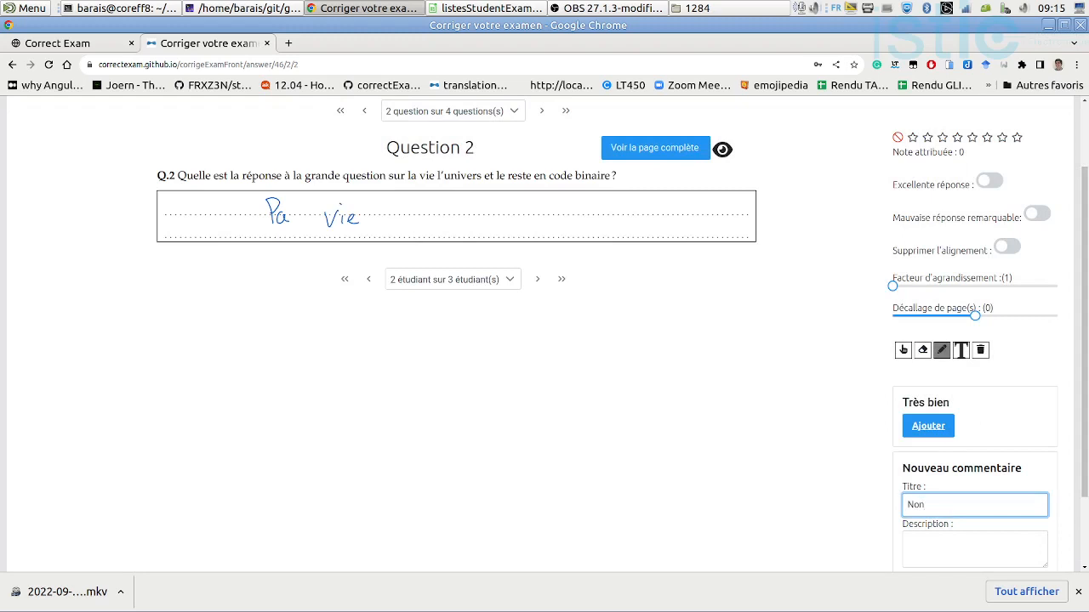
{"action": "scroll", "coordinate": [881, 433], "scroll_direction": "down", "scroll_amount": 1}
{"action": "left_click", "coordinate": [927, 501]}
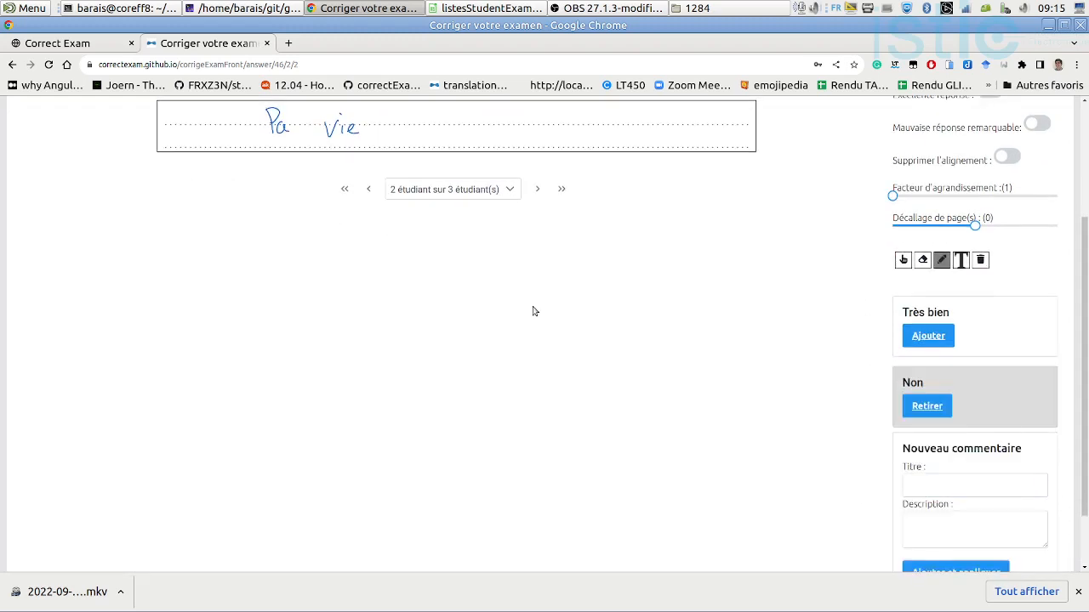
Award the third student's Question 2 answer the full 2 points, apply the "Très bien" comment, and mark it as an excellent response.
{"action": "scroll", "coordinate": [534, 312], "scroll_direction": "up", "scroll_amount": 2}
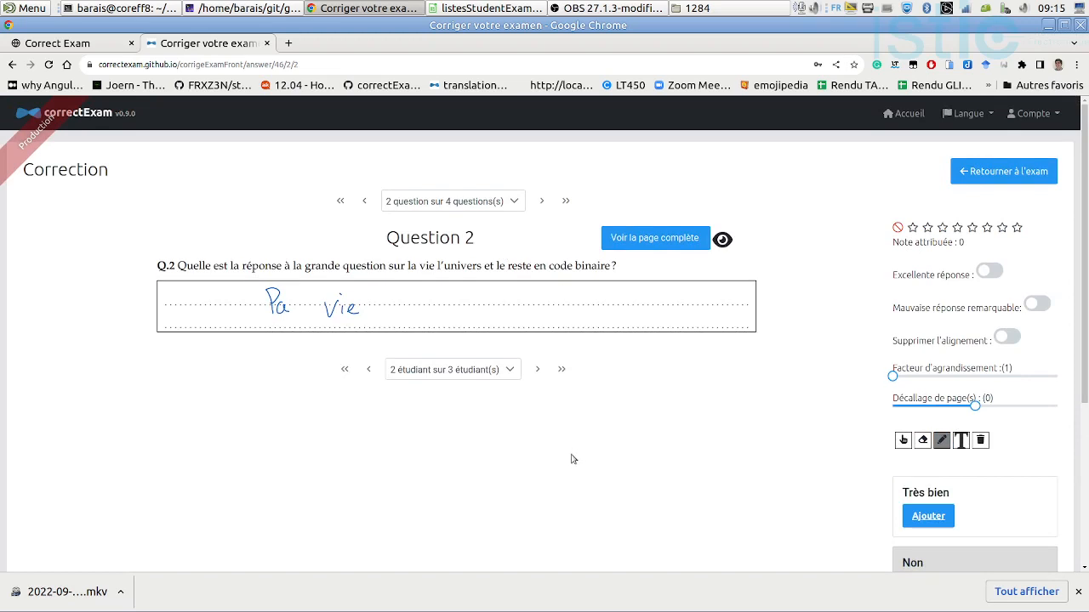
{"action": "left_click", "coordinate": [538, 369]}
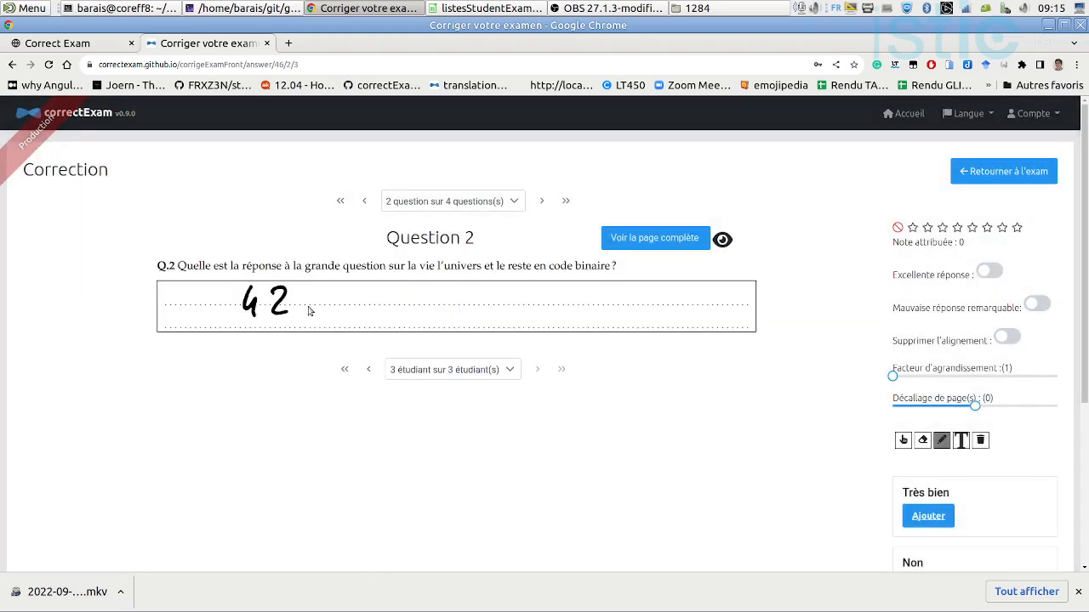
{"action": "left_click", "coordinate": [1015, 230]}
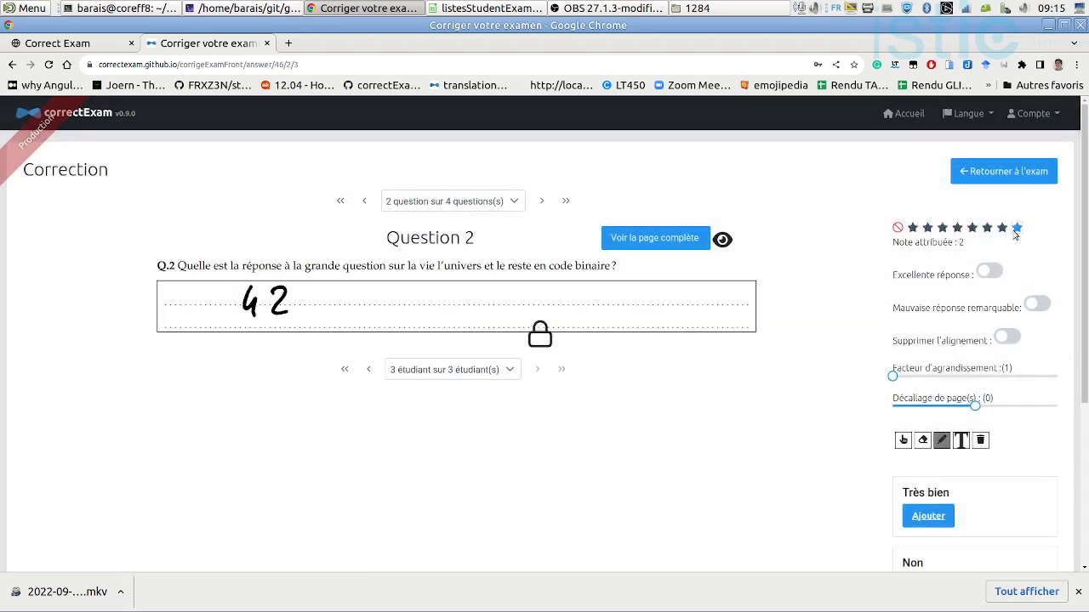
{"action": "left_click", "coordinate": [929, 516]}
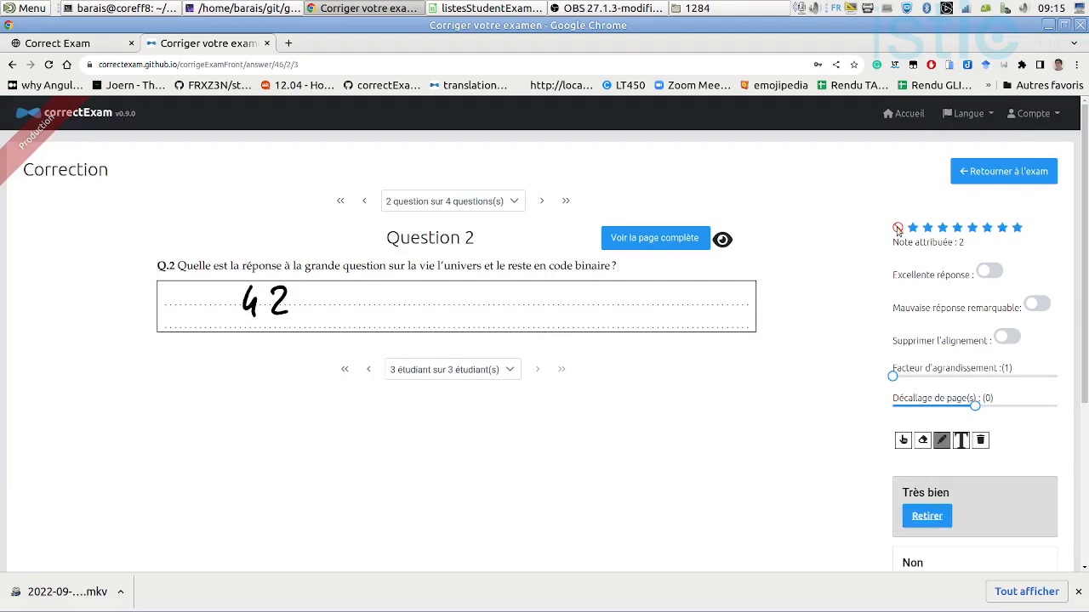
{"action": "left_click", "coordinate": [997, 273]}
{"action": "scroll", "coordinate": [732, 391], "scroll_direction": "down", "scroll_amount": 2}
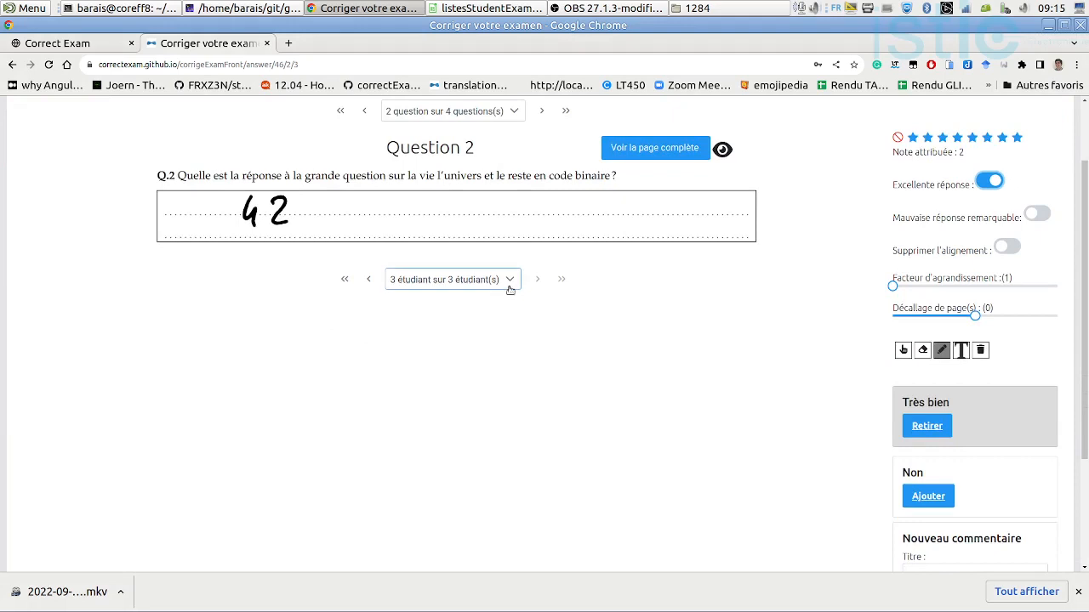
{"action": "scroll", "coordinate": [537, 328], "scroll_direction": "up", "scroll_amount": 2}
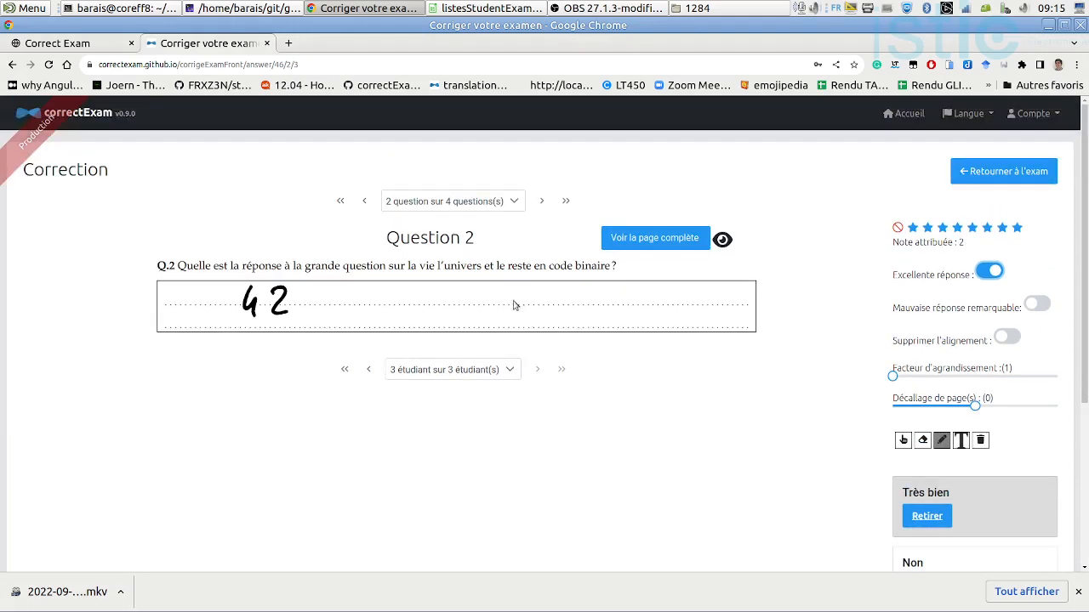
Move on to Question 3 and return to the first student's answer.
{"action": "left_click", "coordinate": [536, 202]}
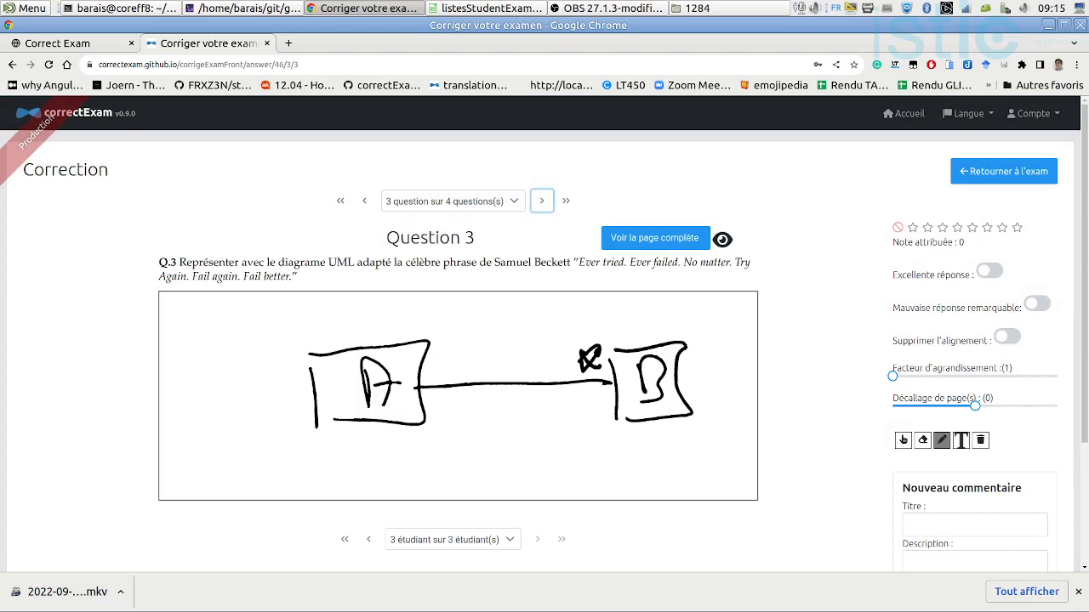
{"action": "scroll", "coordinate": [920, 366], "scroll_direction": "down", "scroll_amount": 3}
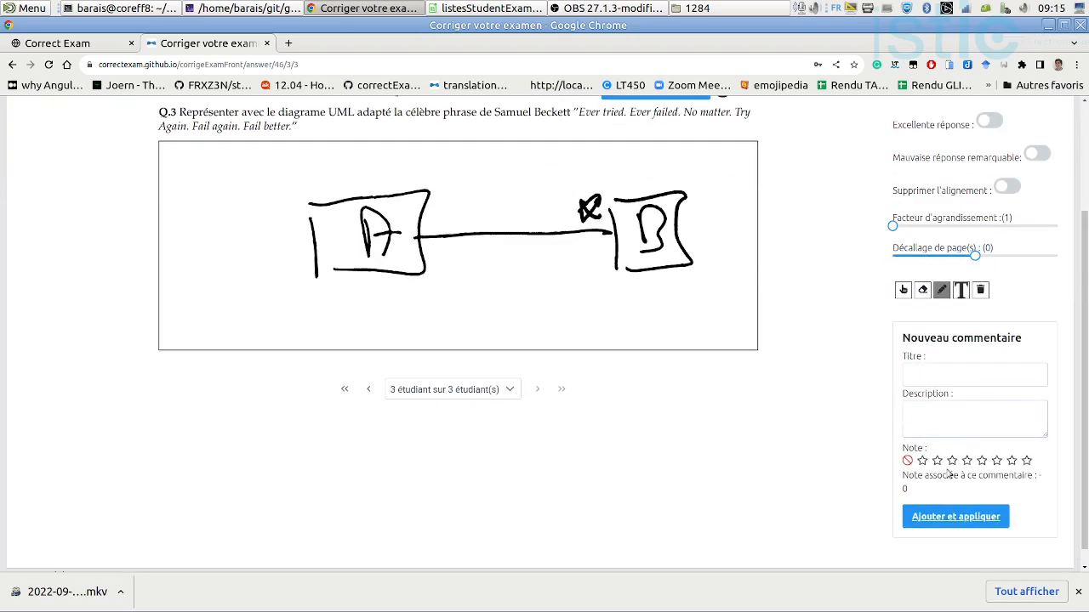
{"action": "scroll", "coordinate": [584, 313], "scroll_direction": "up", "scroll_amount": 3}
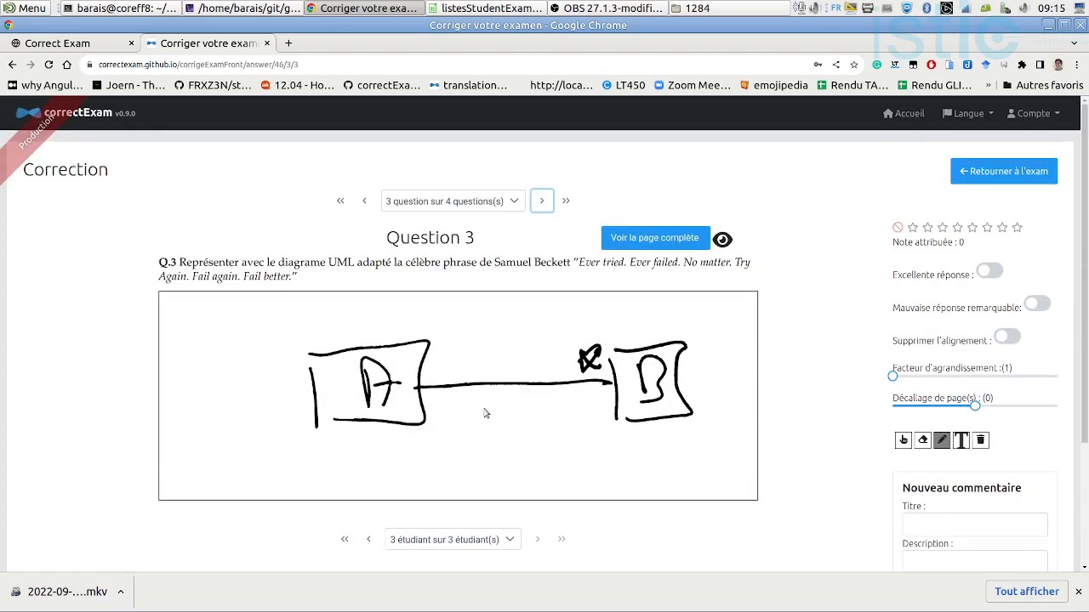
{"action": "scroll", "coordinate": [481, 408], "scroll_direction": "down", "scroll_amount": 2}
{"action": "scroll", "coordinate": [716, 289], "scroll_direction": "down", "scroll_amount": 2}
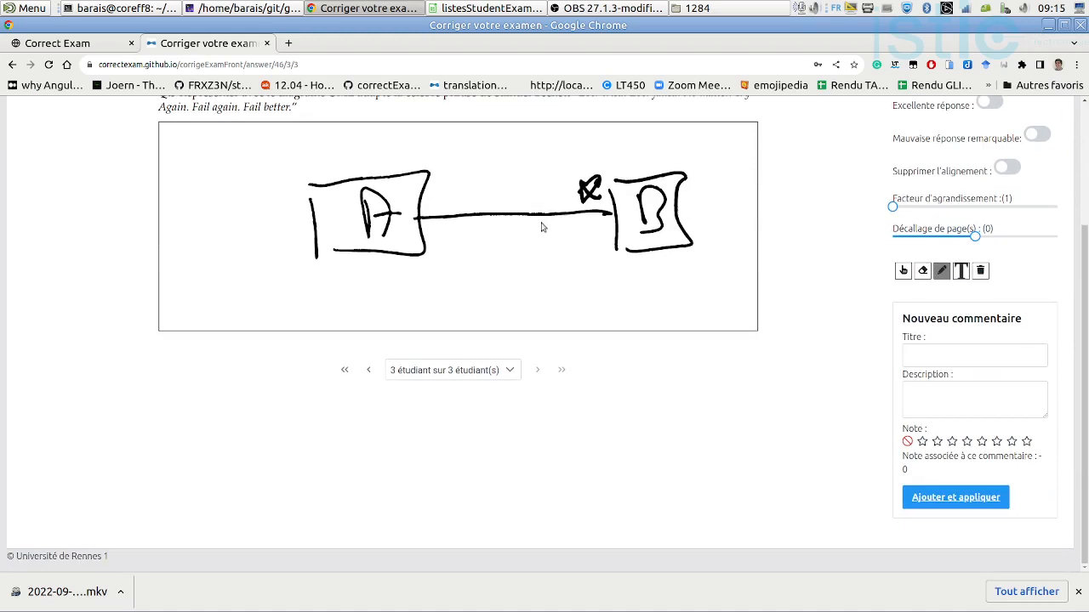
{"action": "left_click", "coordinate": [967, 349]}
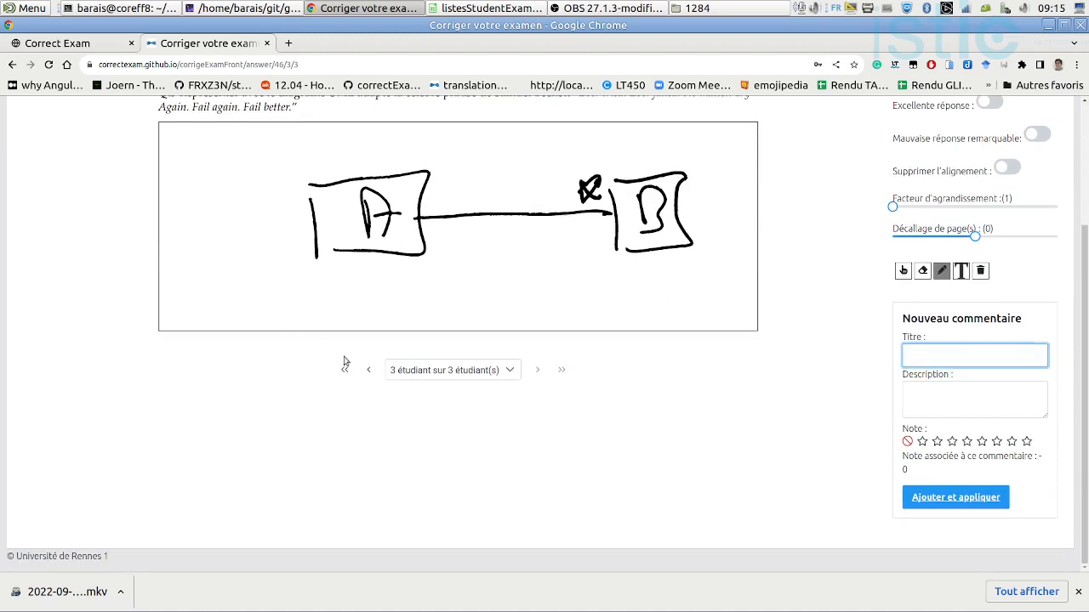
{"action": "left_click", "coordinate": [368, 369]}
{"action": "left_click", "coordinate": [368, 479]}
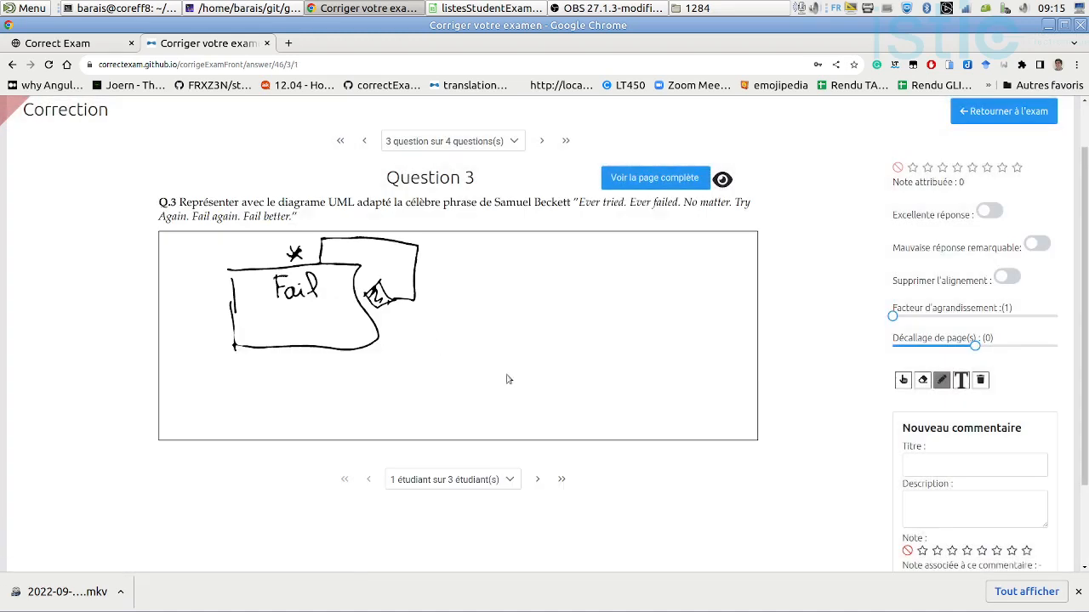
Add and apply the new comment "Imprécis" with a 1-point deduction to the first student's Question 3 answer.
{"action": "scroll", "coordinate": [272, 296], "scroll_direction": "up", "scroll_amount": 2}
{"action": "scroll", "coordinate": [272, 296], "scroll_direction": "down", "scroll_amount": 3}
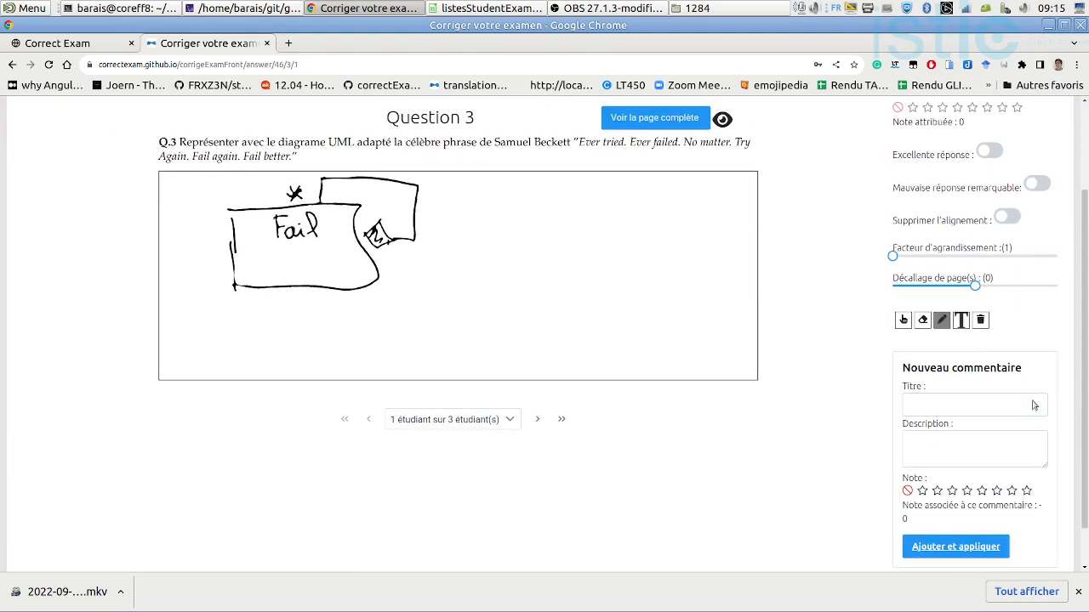
{"action": "left_click", "coordinate": [970, 404]}
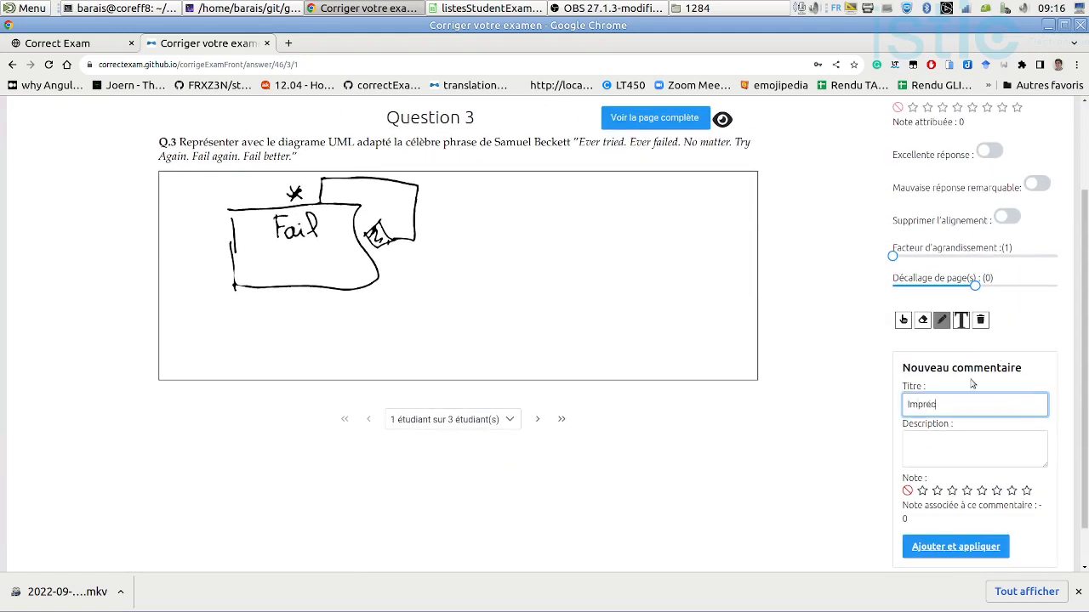
{"action": "left_click", "coordinate": [966, 491]}
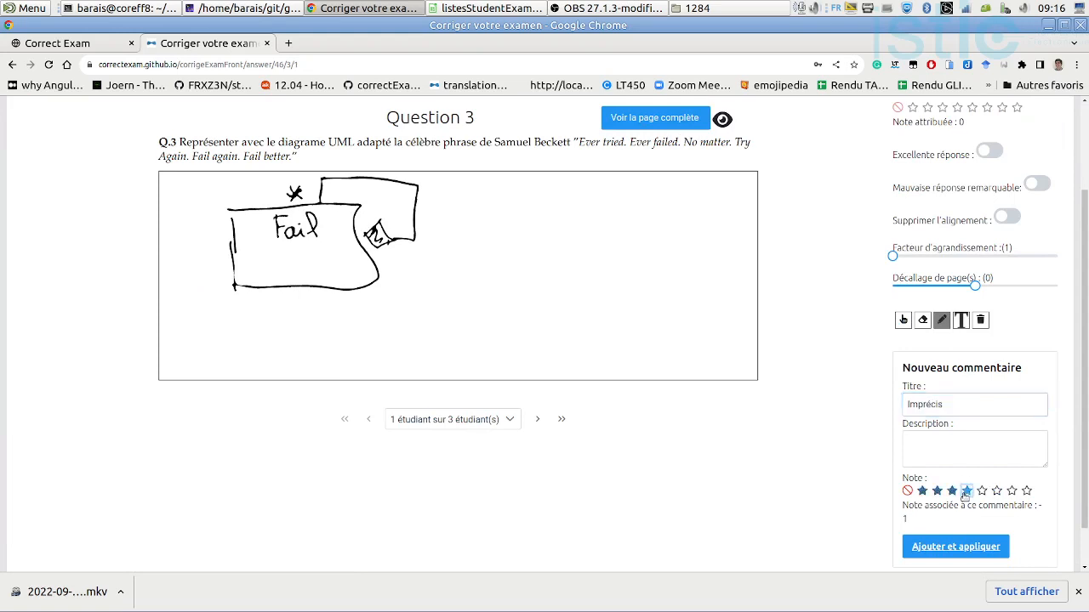
{"action": "left_click", "coordinate": [954, 547]}
{"action": "scroll", "coordinate": [804, 399], "scroll_direction": "up", "scroll_amount": 3}
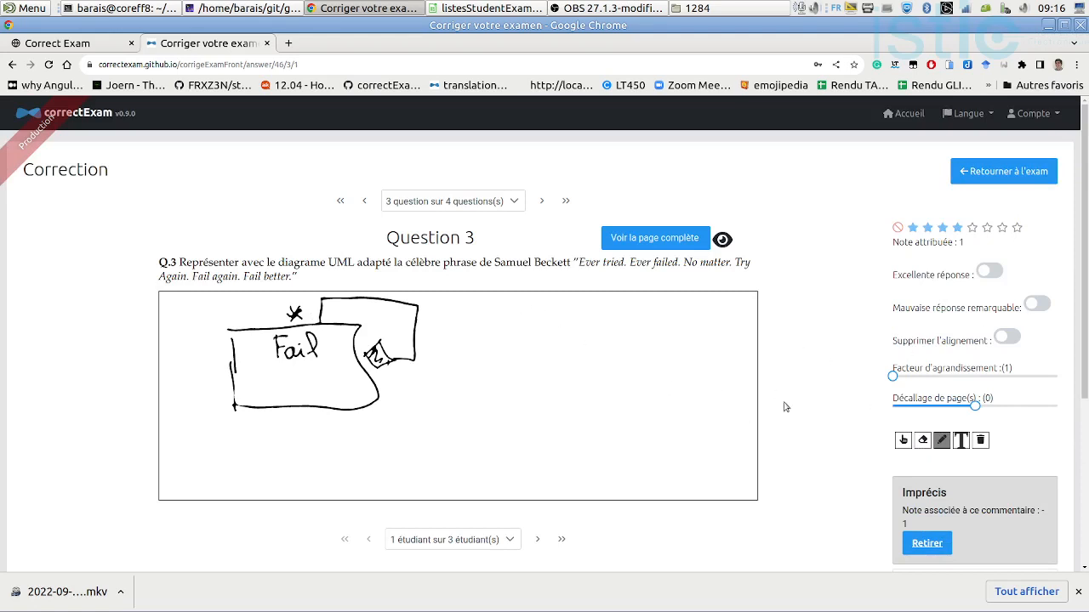
Go to the second student's Question 3 answer and mark it as an excellent response.
{"action": "scroll", "coordinate": [634, 361], "scroll_direction": "down", "scroll_amount": 1}
{"action": "left_click", "coordinate": [534, 480]}
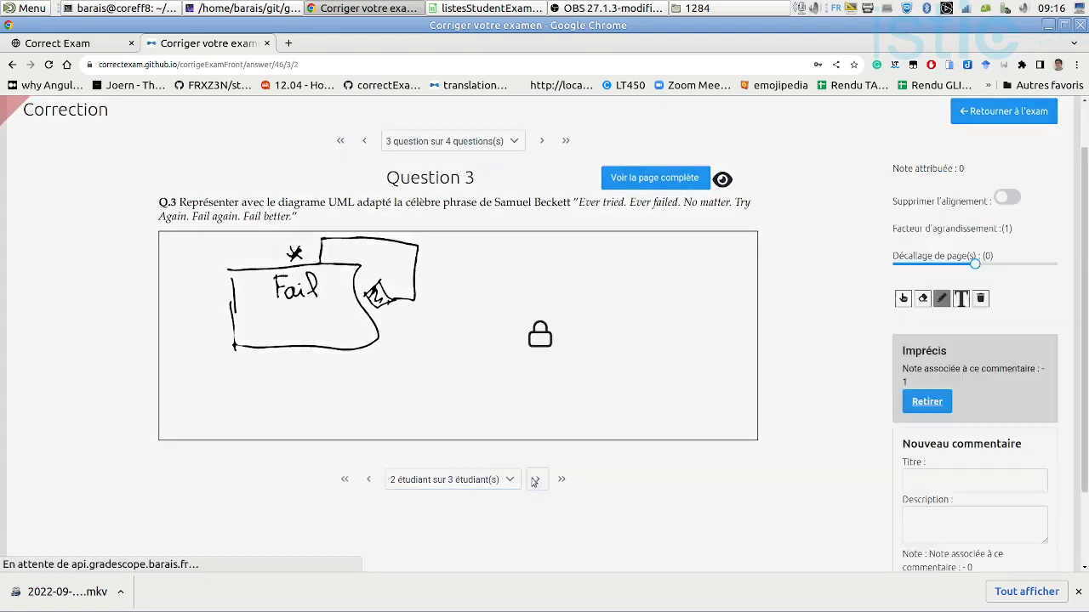
{"action": "scroll", "coordinate": [808, 426], "scroll_direction": "down", "scroll_amount": 3}
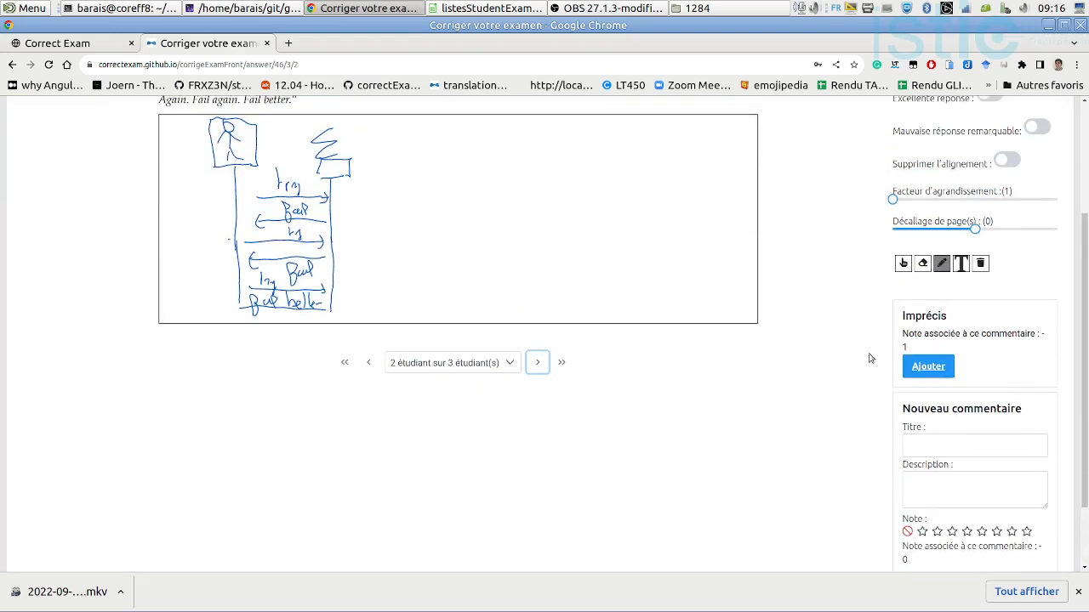
{"action": "scroll", "coordinate": [743, 422], "scroll_direction": "down", "scroll_amount": 2}
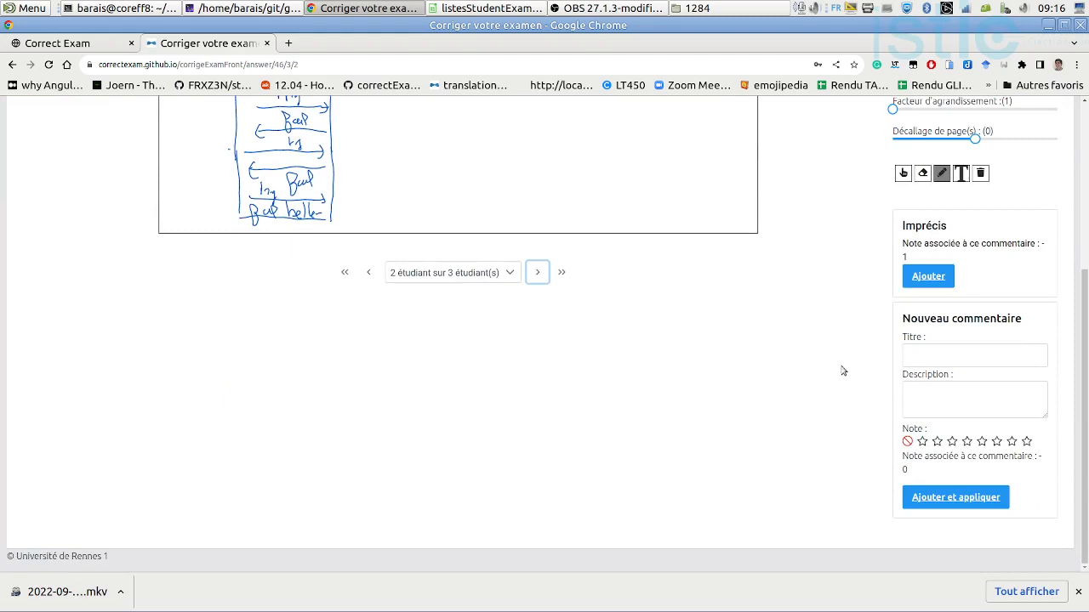
{"action": "scroll", "coordinate": [510, 357], "scroll_direction": "up", "scroll_amount": 3}
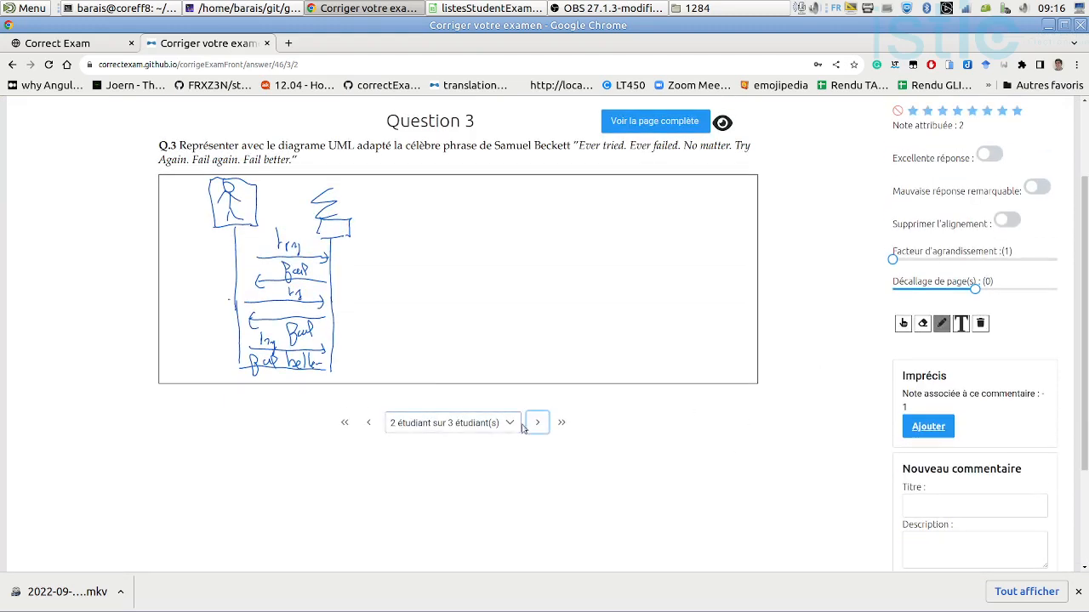
{"action": "left_click", "coordinate": [991, 155]}
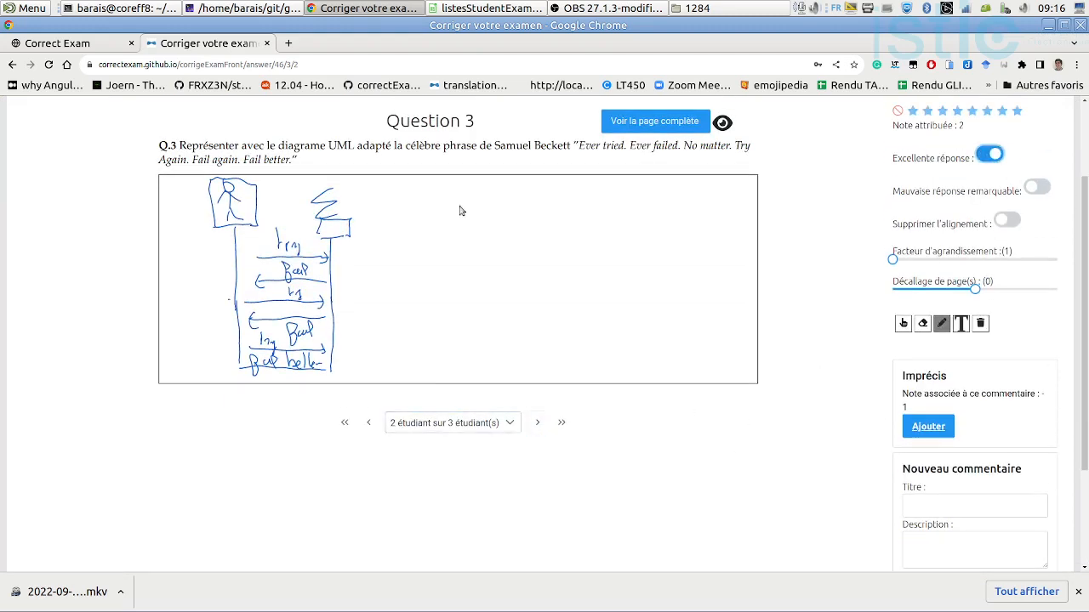
On the third student's Question 3 answer, apply "Imprécis" and a new comment "Pas de lien avec l'énoncé" with a 2-point deduction.
{"action": "left_click", "coordinate": [538, 422]}
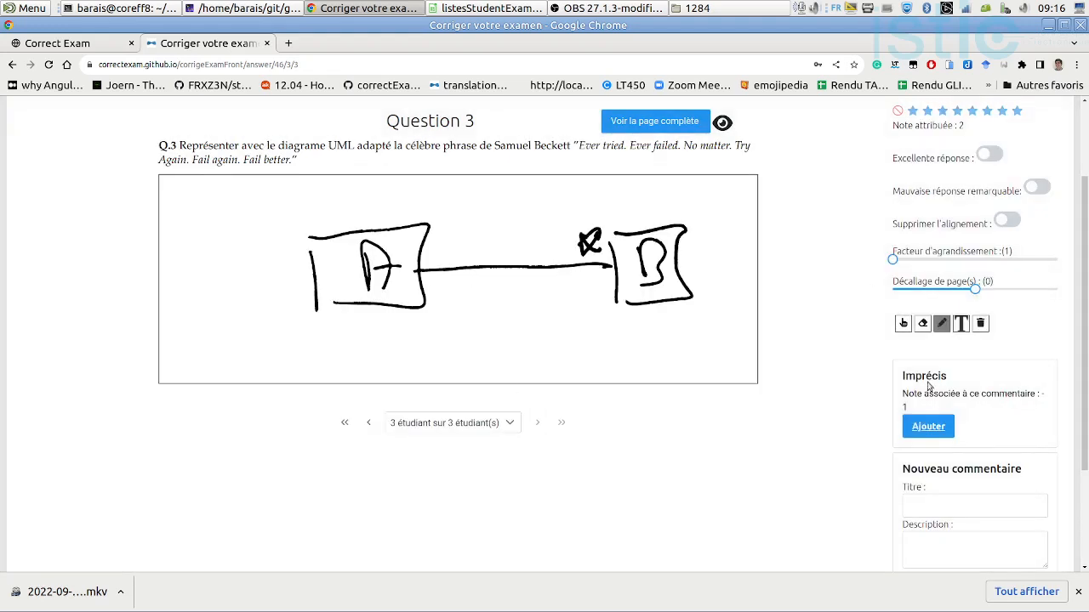
{"action": "left_click", "coordinate": [930, 432]}
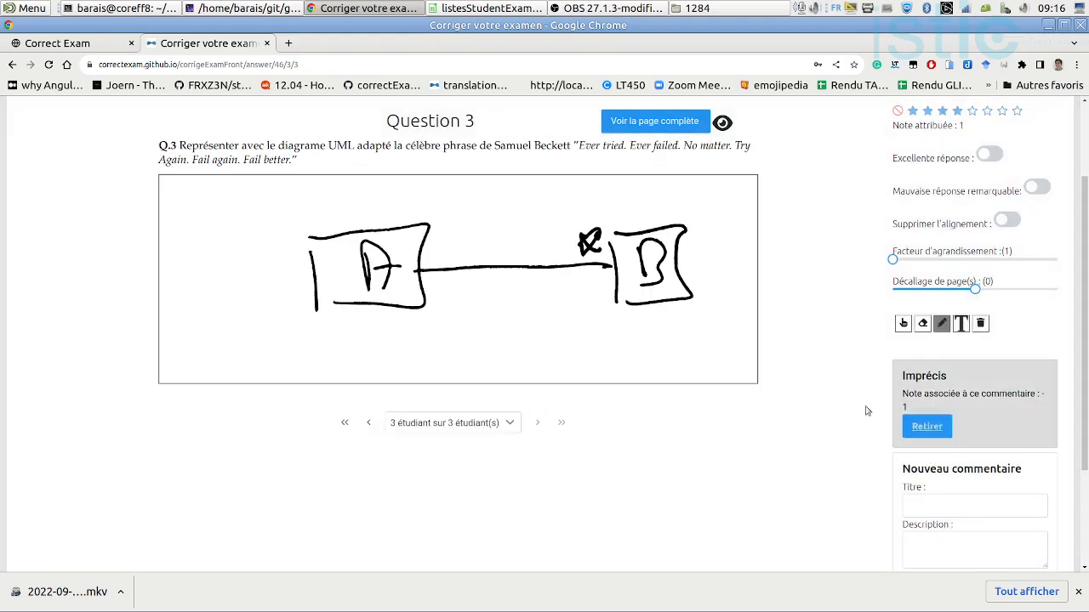
{"action": "left_click", "coordinate": [935, 506]}
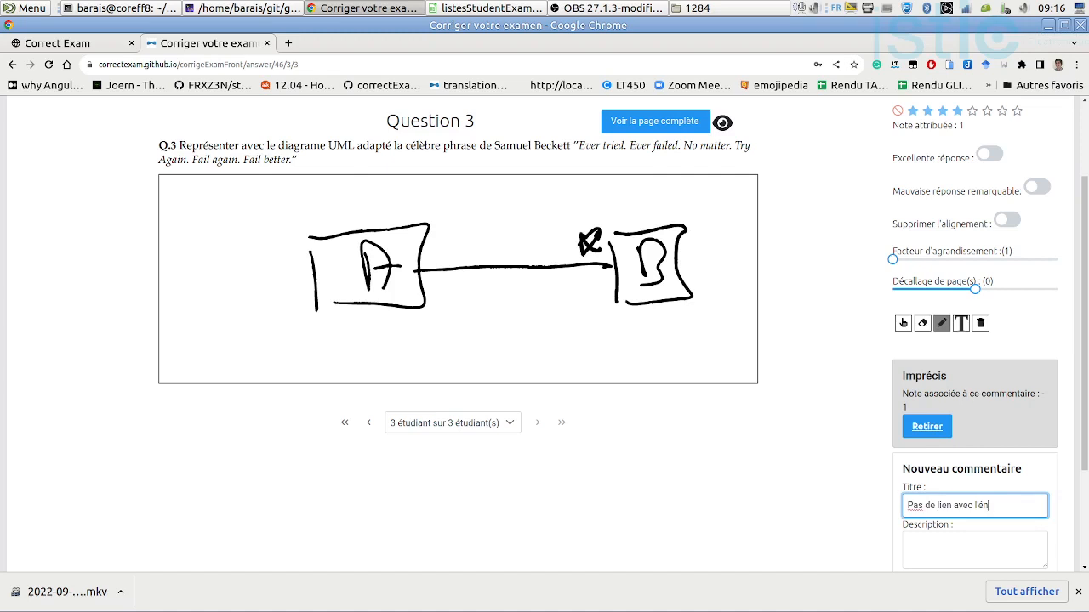
{"action": "scroll", "coordinate": [992, 463], "scroll_direction": "down", "scroll_amount": 3}
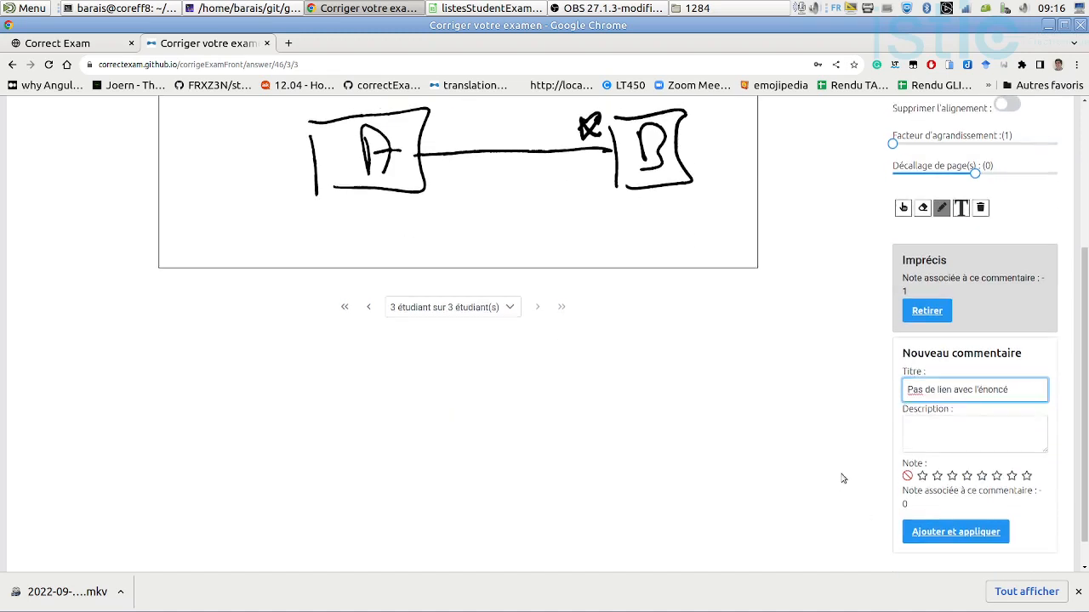
{"action": "left_click", "coordinate": [1026, 472]}
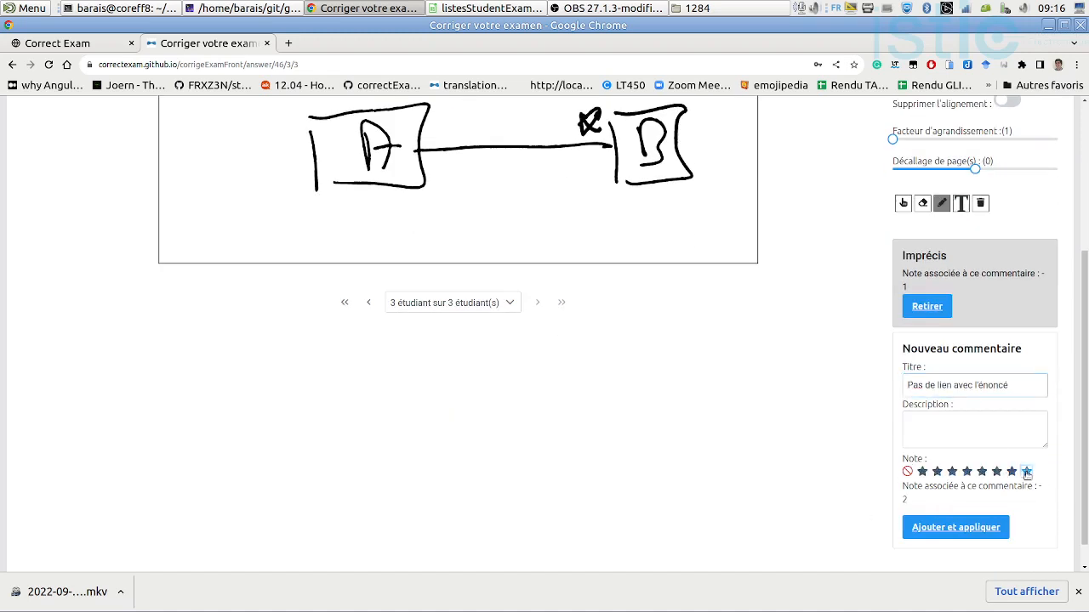
{"action": "left_click", "coordinate": [957, 527]}
{"action": "scroll", "coordinate": [720, 328], "scroll_direction": "up", "scroll_amount": 3}
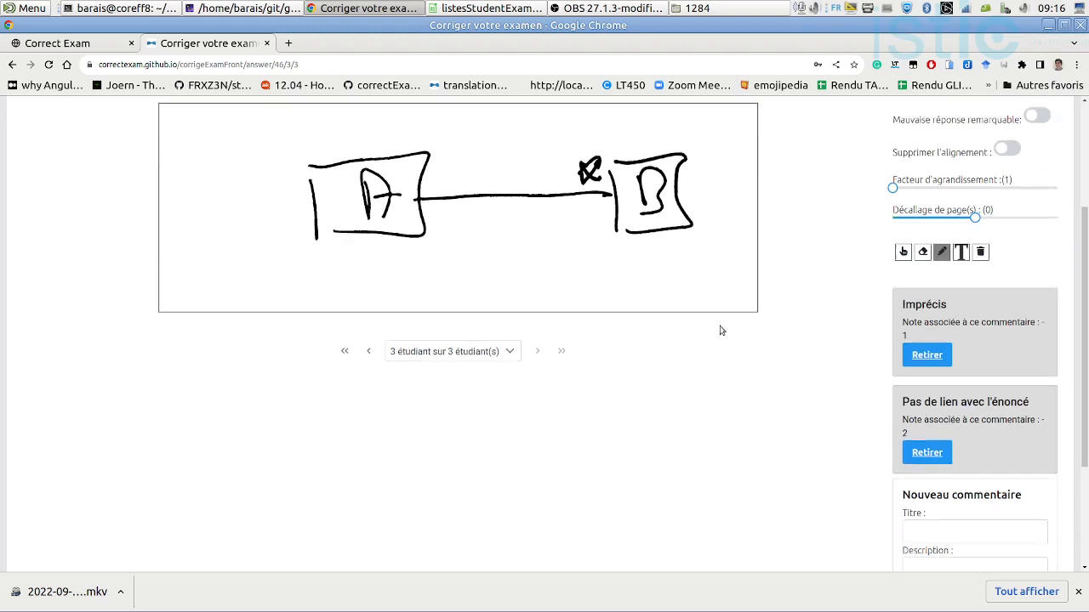
{"action": "scroll", "coordinate": [595, 306], "scroll_direction": "down", "scroll_amount": 2}
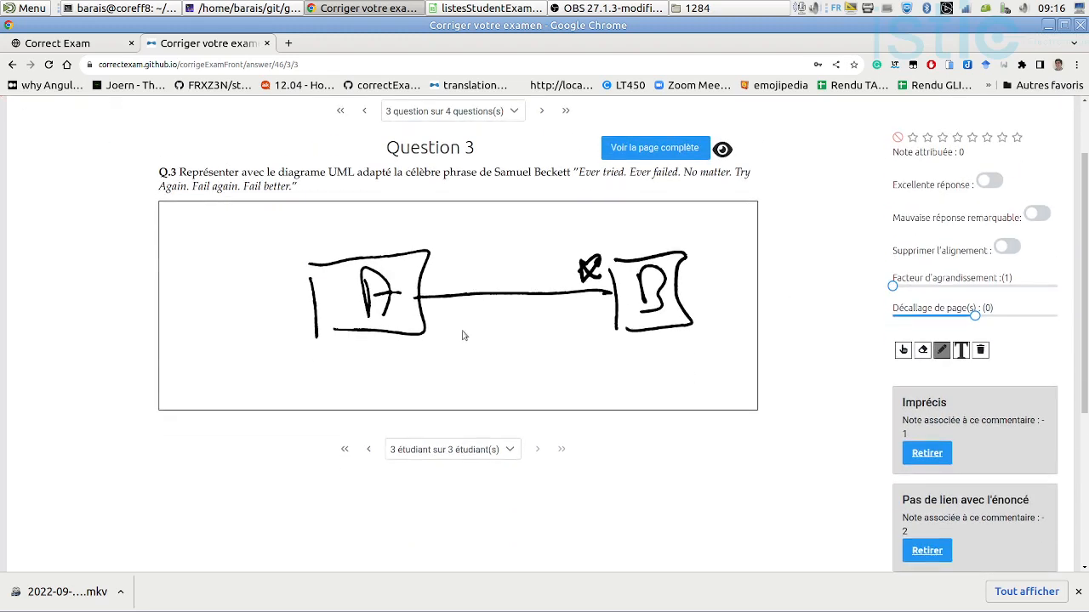
{"action": "scroll", "coordinate": [539, 389], "scroll_direction": "up", "scroll_amount": 2}
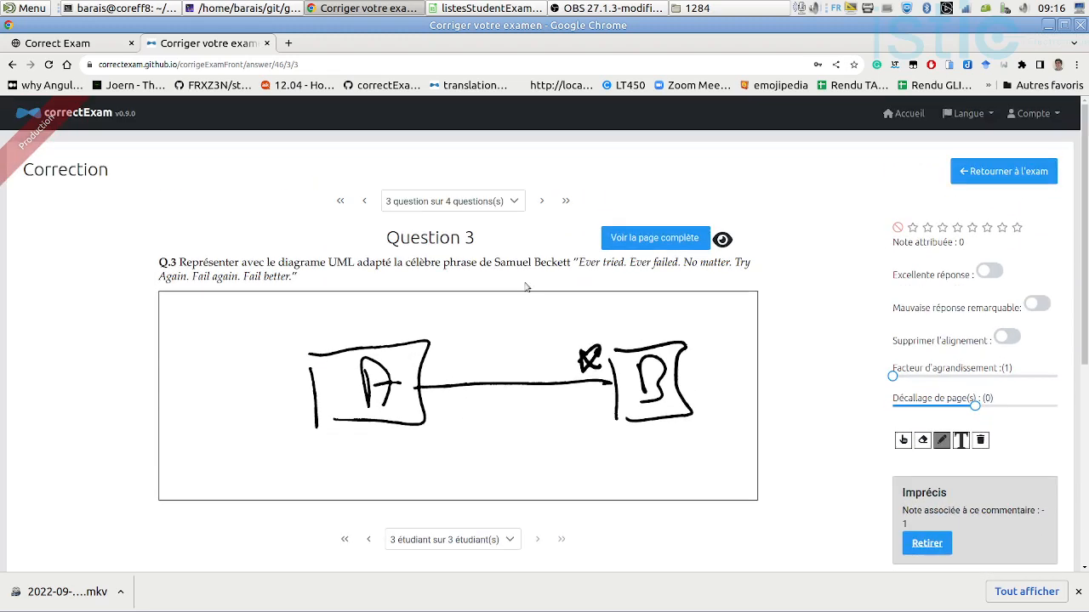
On the first student's Question 4 answer, mark an excellent response and add and apply the new comment "Bien" worth 2 points.
{"action": "left_click", "coordinate": [538, 202]}
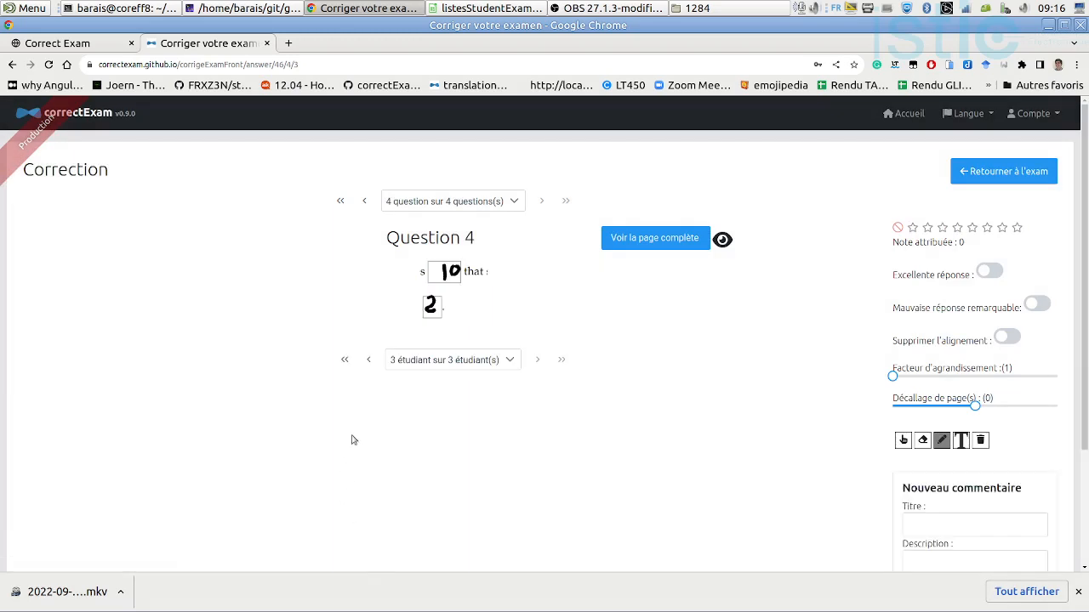
{"action": "left_click", "coordinate": [346, 361]}
{"action": "scroll", "coordinate": [915, 337], "scroll_direction": "down", "scroll_amount": 1}
{"action": "left_click", "coordinate": [963, 439]}
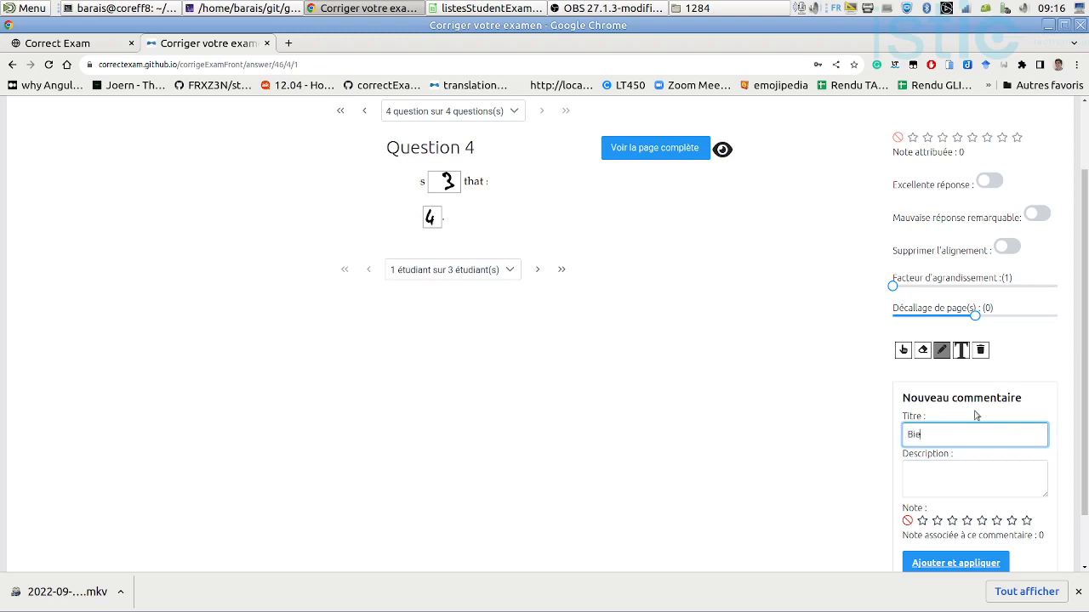
{"action": "left_click", "coordinate": [1025, 522]}
{"action": "left_click", "coordinate": [973, 467]}
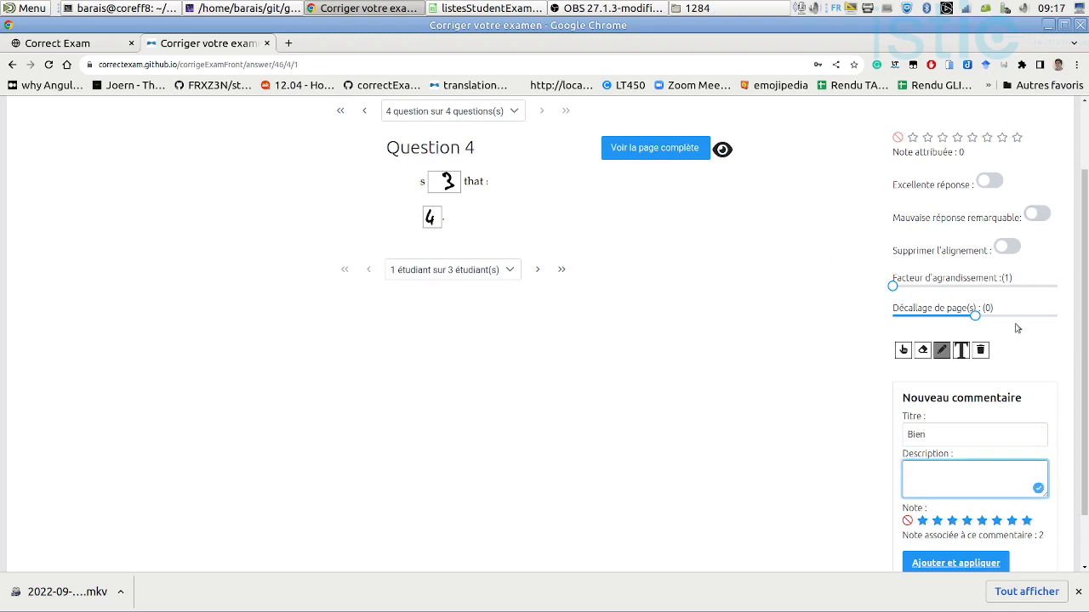
{"action": "left_click", "coordinate": [990, 181]}
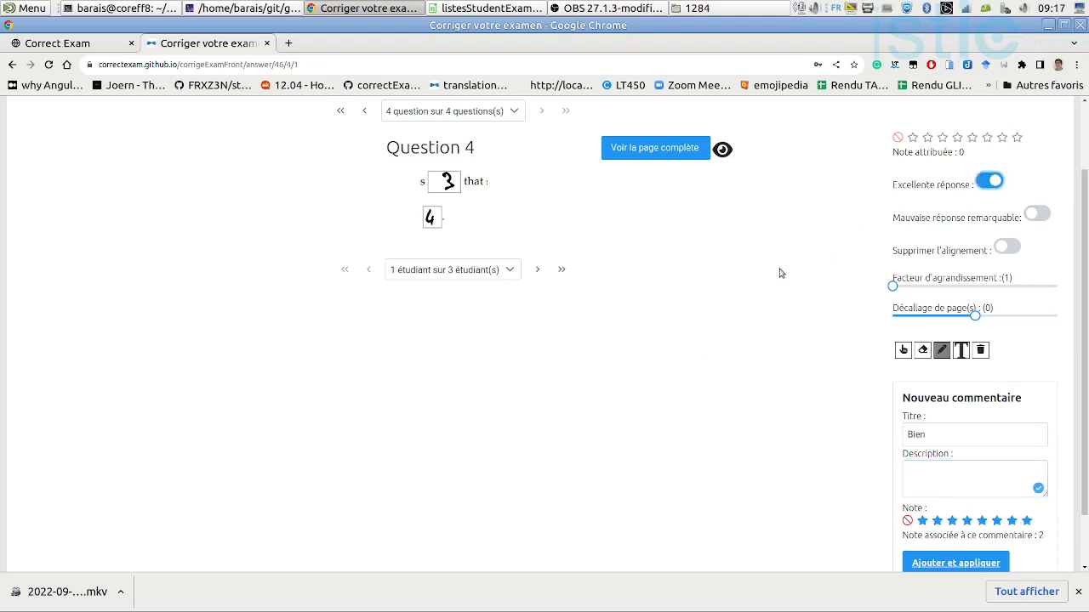
{"action": "scroll", "coordinate": [779, 272], "scroll_direction": "down", "scroll_amount": 1}
{"action": "left_click", "coordinate": [953, 503]}
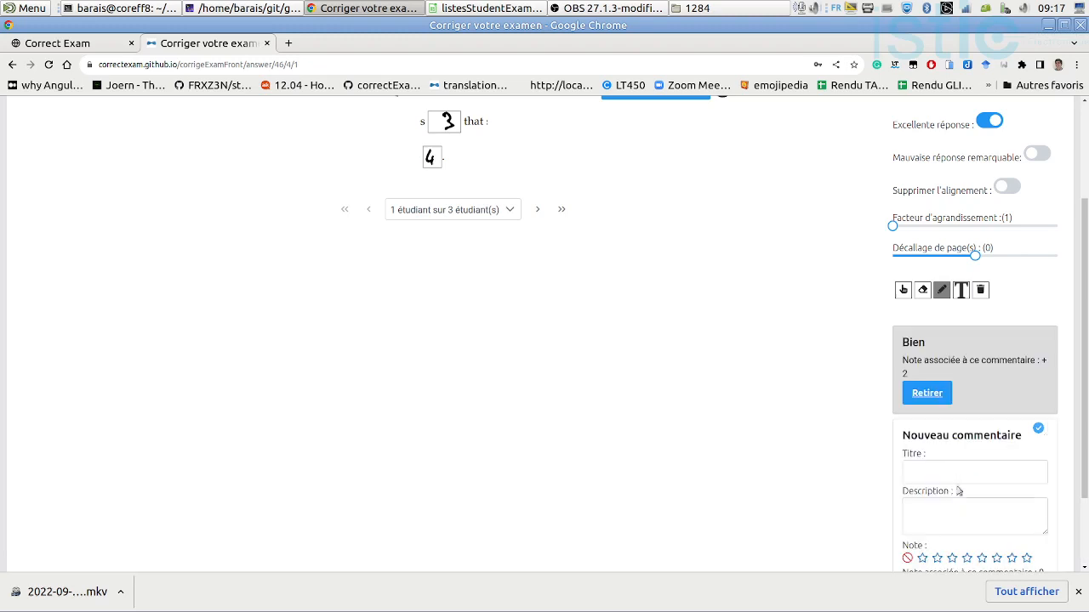
On the second student's Question 4 answer, add and apply the new comment "pas mal" worth 1 point.
{"action": "scroll", "coordinate": [417, 337], "scroll_direction": "up", "scroll_amount": 2}
{"action": "left_click", "coordinate": [534, 361]}
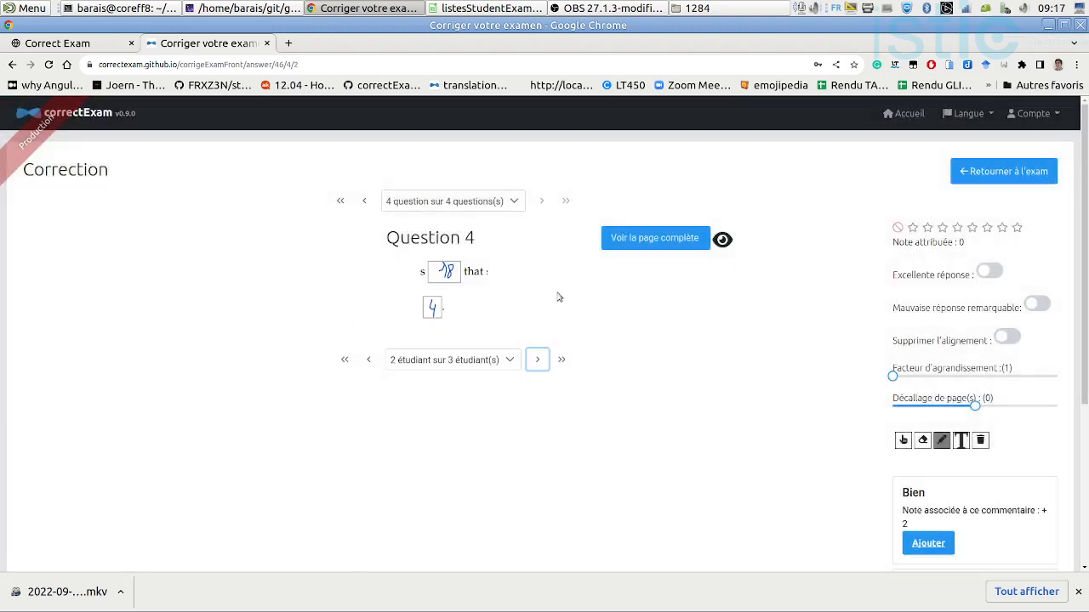
{"action": "scroll", "coordinate": [896, 442], "scroll_direction": "down", "scroll_amount": 3}
{"action": "left_click", "coordinate": [930, 440]}
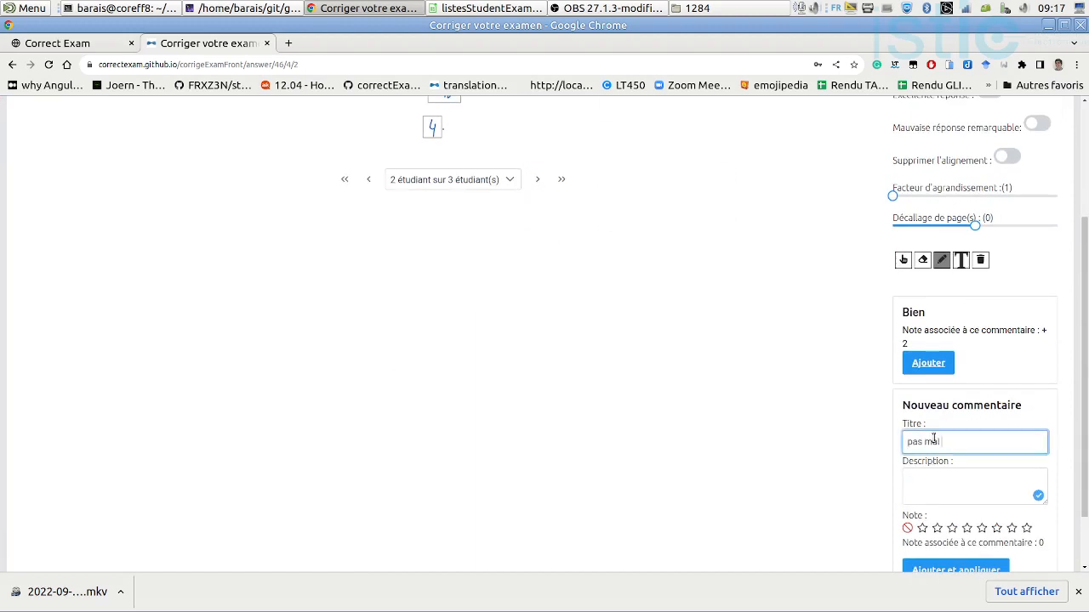
{"action": "left_click", "coordinate": [966, 528]}
{"action": "scroll", "coordinate": [986, 510], "scroll_direction": "down", "scroll_amount": 1}
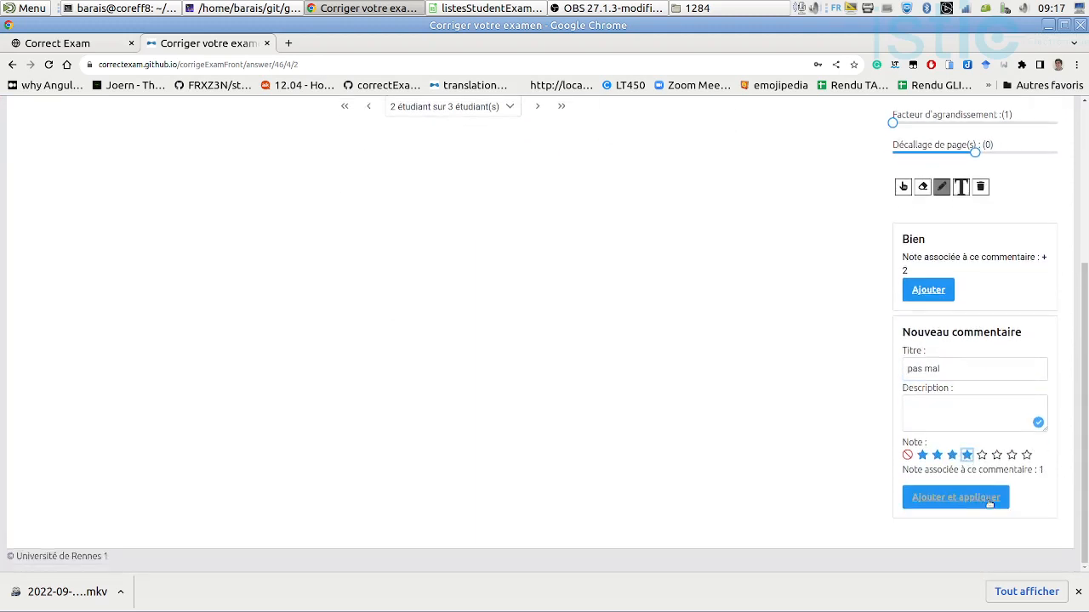
{"action": "left_click", "coordinate": [989, 499]}
{"action": "scroll", "coordinate": [694, 400], "scroll_direction": "up", "scroll_amount": 3}
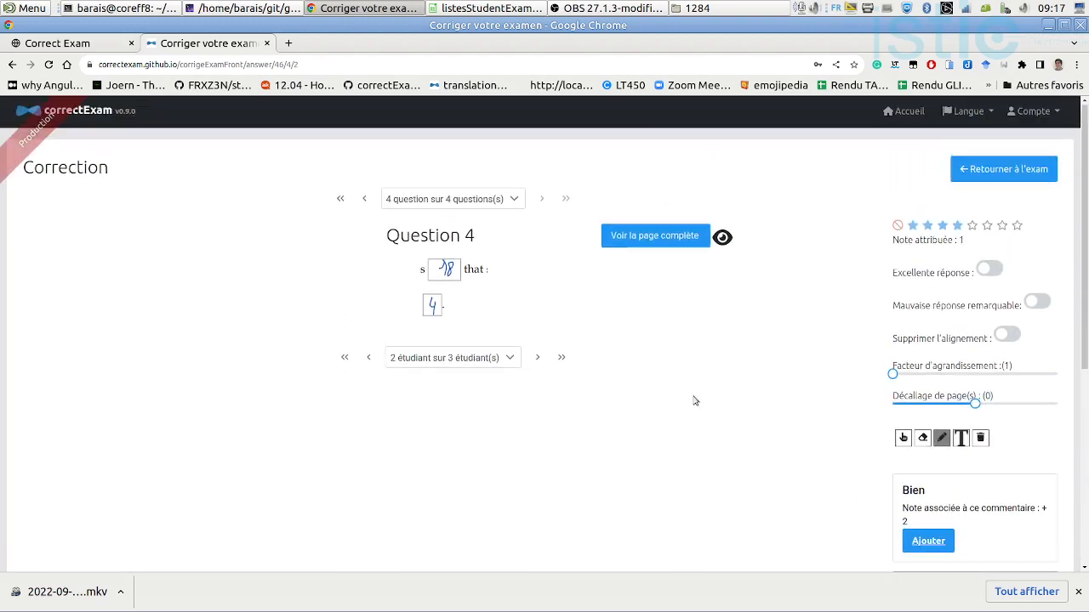
Review the third student's Question 4 answer and the available comments without grading it, and return to the exam page.
{"action": "left_click", "coordinate": [536, 359]}
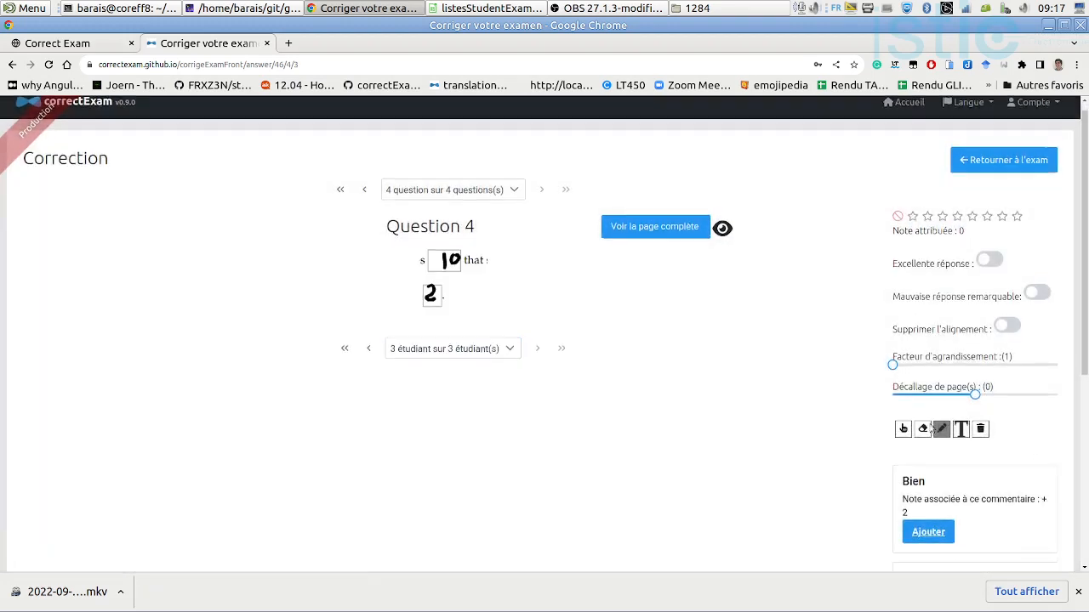
{"action": "scroll", "coordinate": [933, 429], "scroll_direction": "down", "scroll_amount": 3}
{"action": "scroll", "coordinate": [929, 400], "scroll_direction": "up", "scroll_amount": 3}
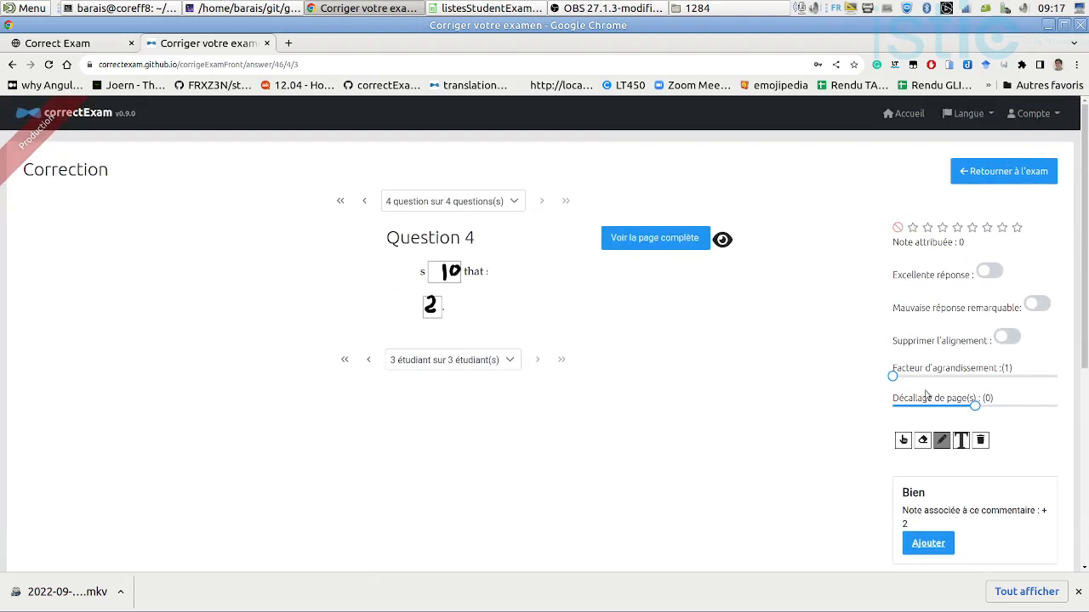
{"action": "scroll", "coordinate": [959, 498], "scroll_direction": "down", "scroll_amount": 1}
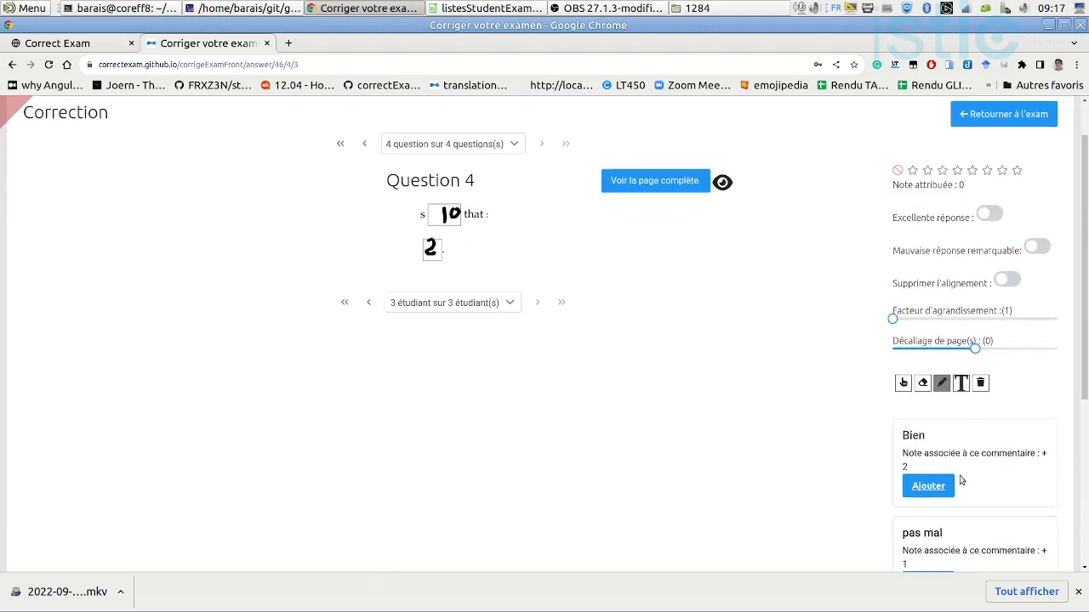
{"action": "scroll", "coordinate": [970, 425], "scroll_direction": "down", "scroll_amount": 1}
{"action": "scroll", "coordinate": [975, 413], "scroll_direction": "up", "scroll_amount": 2}
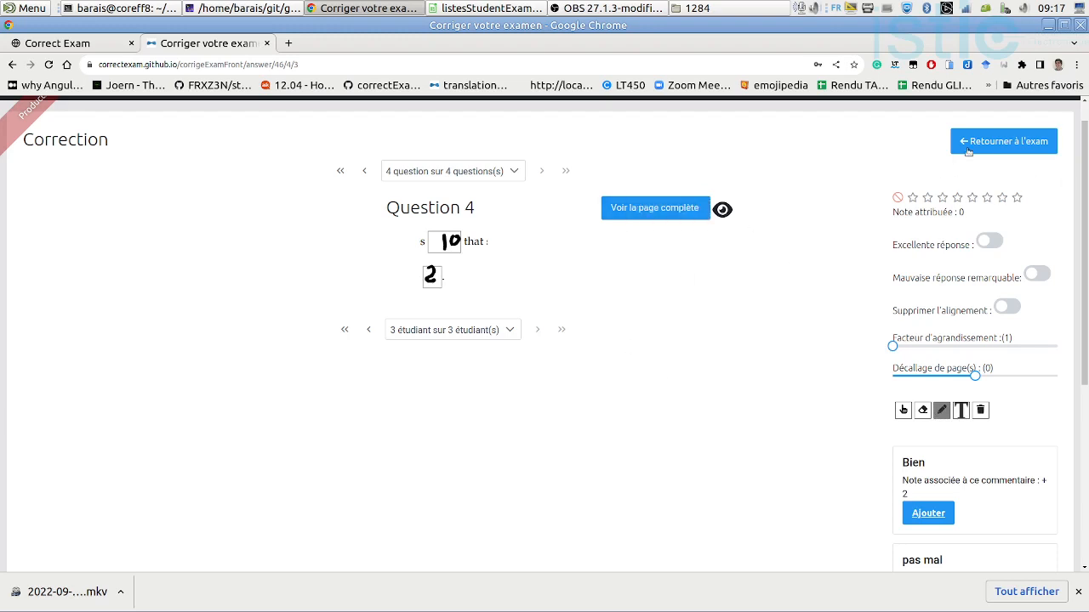
{"action": "mouse_move", "coordinate": [435, 250]}
{"action": "left_mouse_down"}
{"action": "mouse_move", "coordinate": [456, 242]}
{"action": "mouse_move", "coordinate": [439, 248]}
{"action": "left_mouse_up"}
{"action": "left_click", "coordinate": [982, 143]}
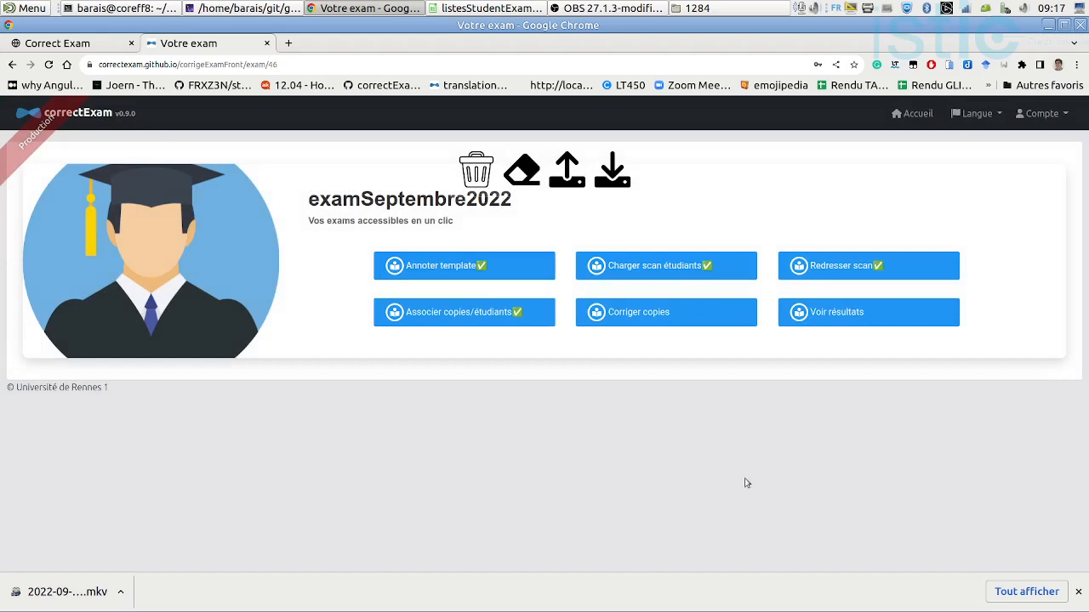
Open the statistics from the exam's results and examine the general figures, radar chart and per-question values.
{"action": "left_click", "coordinate": [847, 315]}
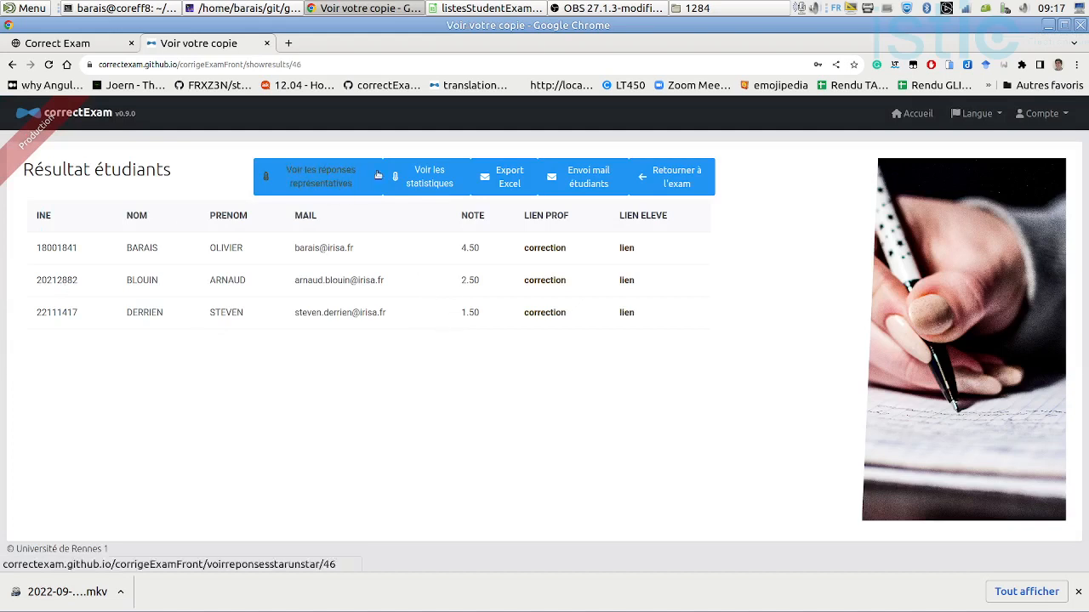
{"action": "left_click", "coordinate": [425, 171]}
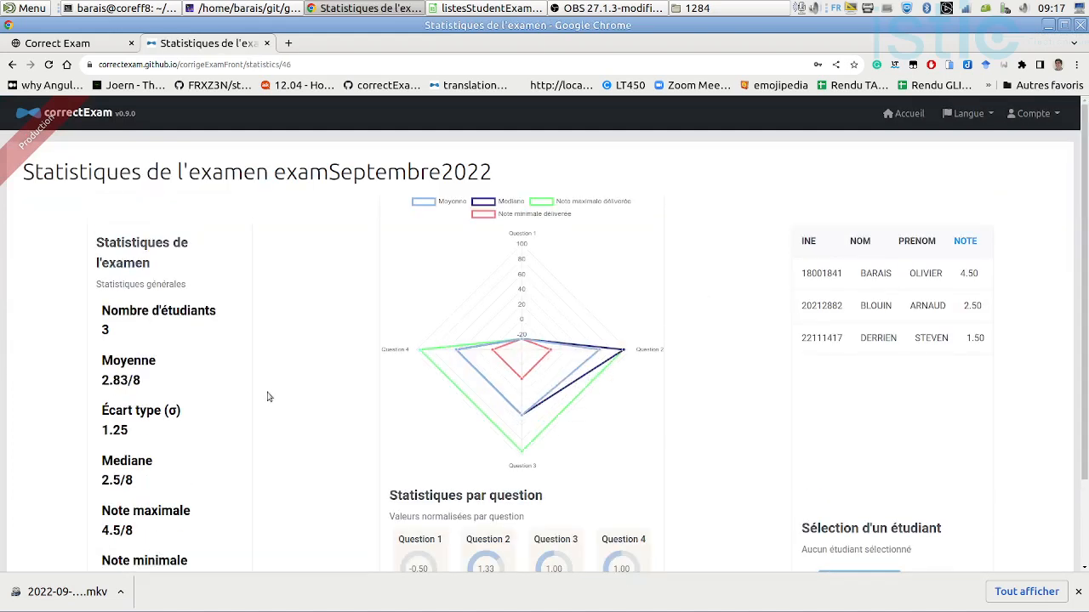
{"action": "scroll", "coordinate": [340, 527], "scroll_direction": "down", "scroll_amount": 2}
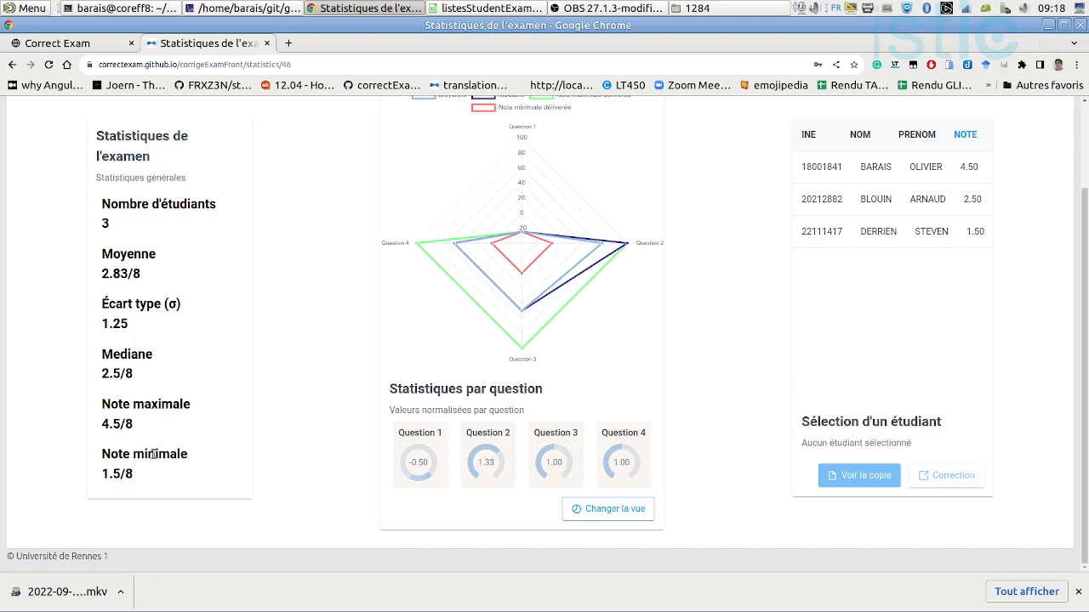
{"action": "scroll", "coordinate": [188, 376], "scroll_direction": "up", "scroll_amount": 2}
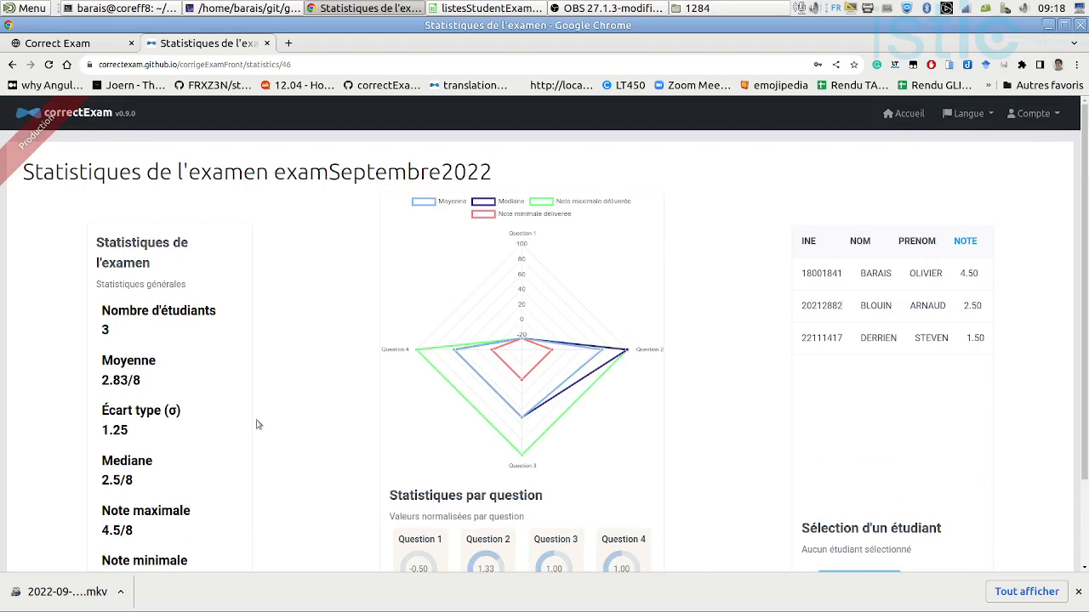
{"action": "scroll", "coordinate": [258, 425], "scroll_direction": "down", "scroll_amount": 2}
{"action": "scroll", "coordinate": [611, 256], "scroll_direction": "up", "scroll_amount": 2}
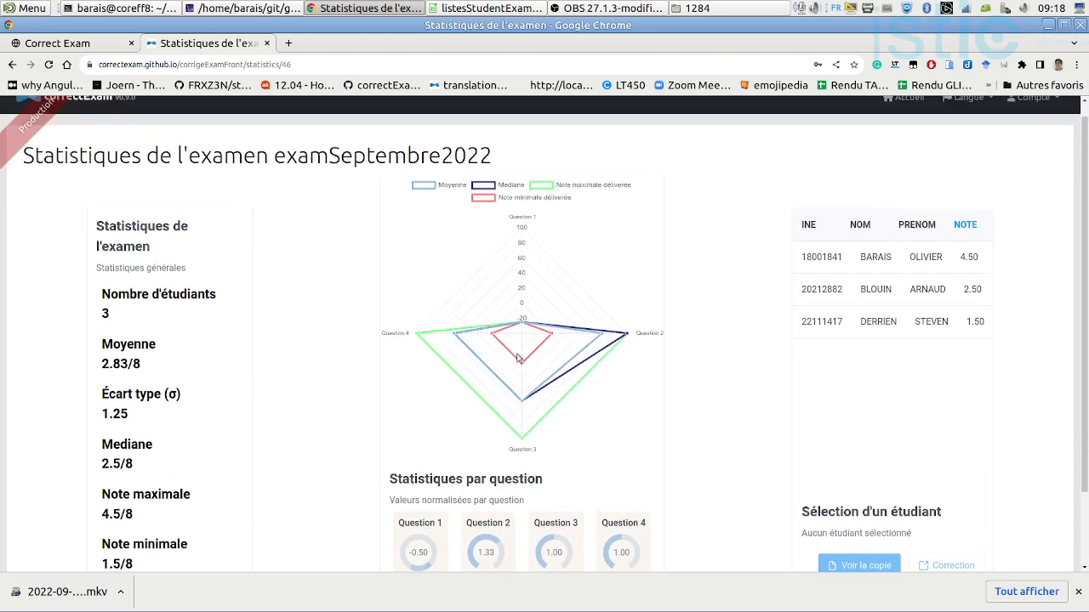
{"action": "scroll", "coordinate": [412, 464], "scroll_direction": "down", "scroll_amount": 2}
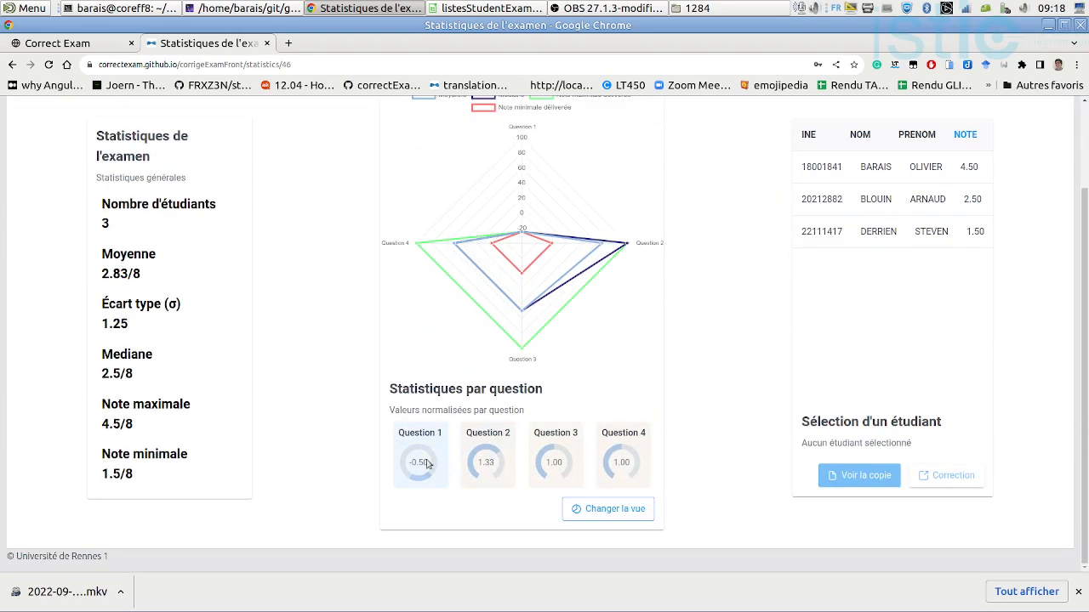
In the statistics, select the second student and Question 3, view that student's scanned copy, and close it.
{"action": "left_click", "coordinate": [876, 199]}
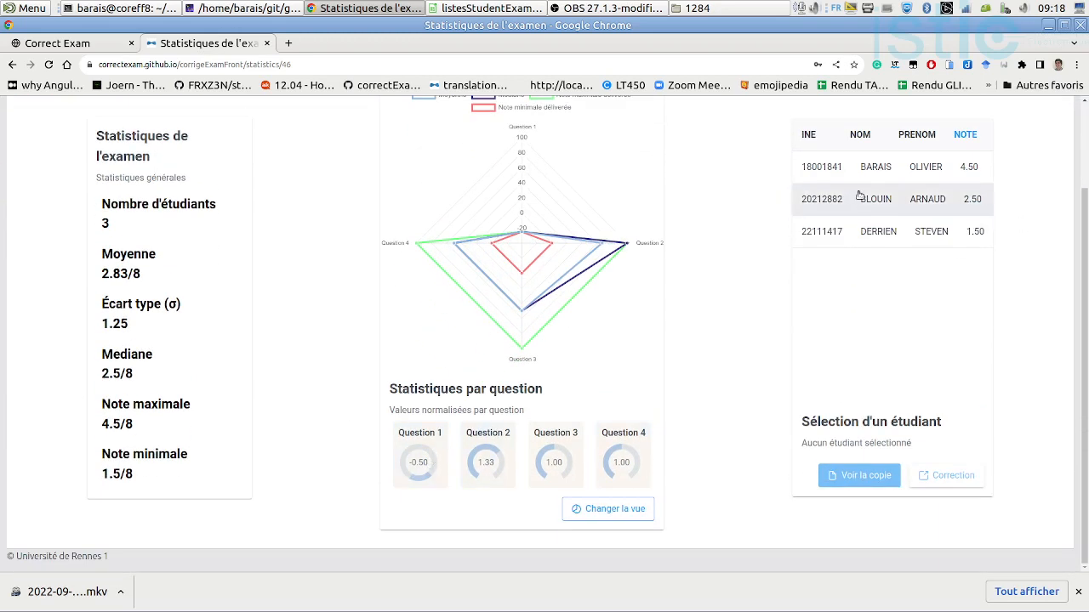
{"action": "left_click", "coordinate": [567, 453]}
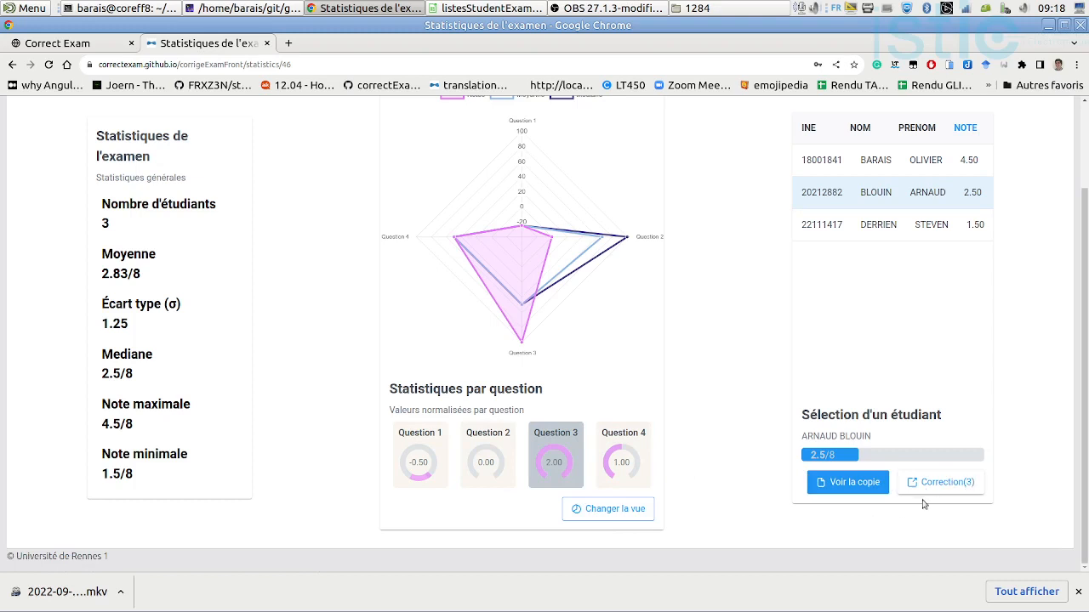
{"action": "scroll", "coordinate": [824, 508], "scroll_direction": "up", "scroll_amount": 1}
{"action": "scroll", "coordinate": [825, 509], "scroll_direction": "down", "scroll_amount": 1}
{"action": "left_click", "coordinate": [833, 485]}
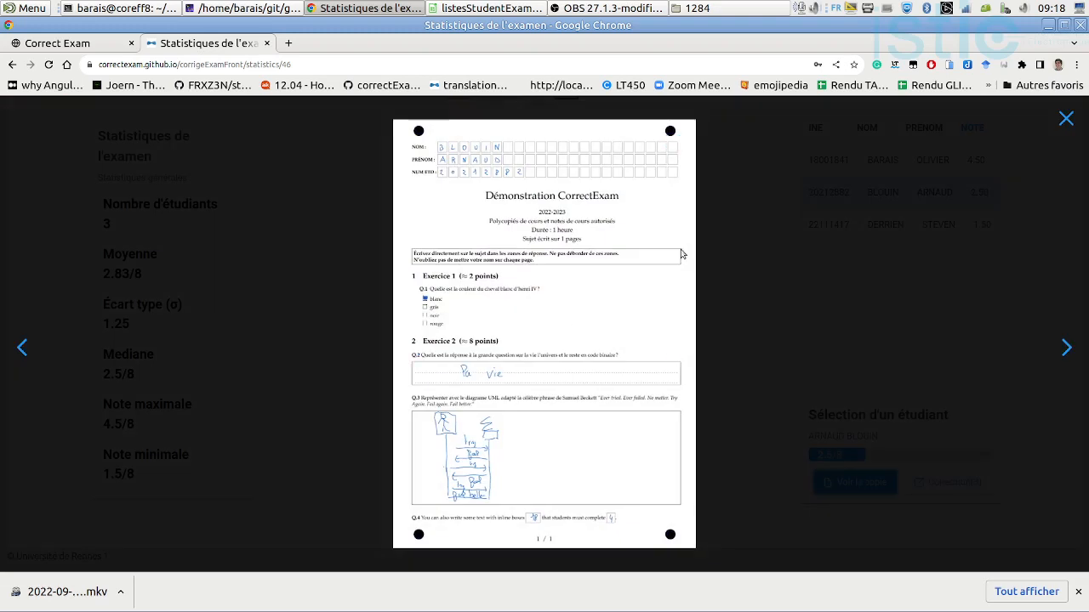
{"action": "left_click", "coordinate": [1065, 119]}
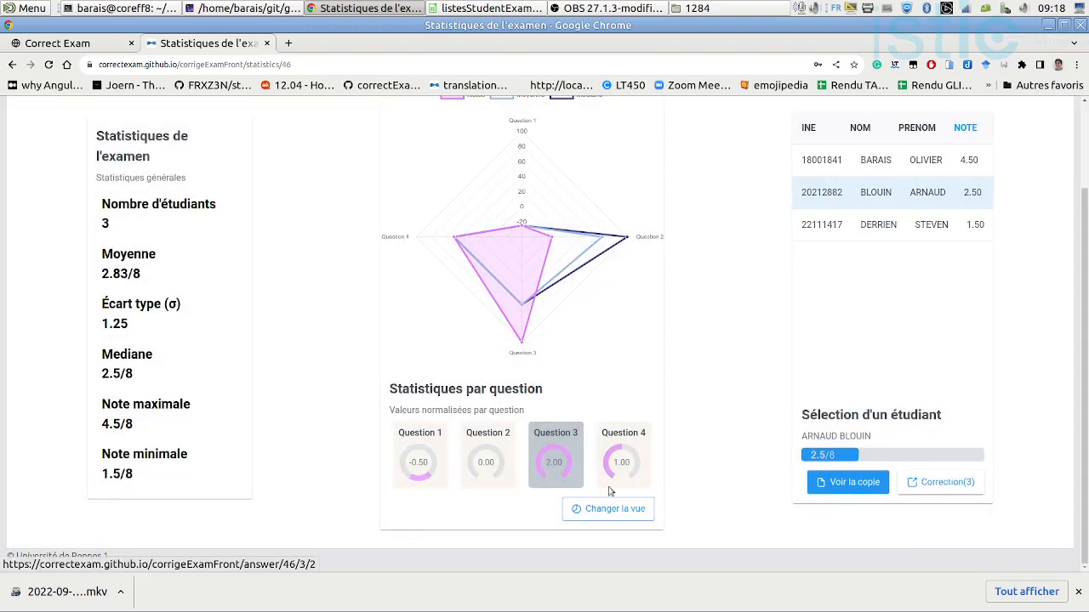
Open the selected student's Question 3 correction in a new tab, logging in with the prefilled credentials, and return to the statistics.
{"action": "left_click", "coordinate": [571, 437]}
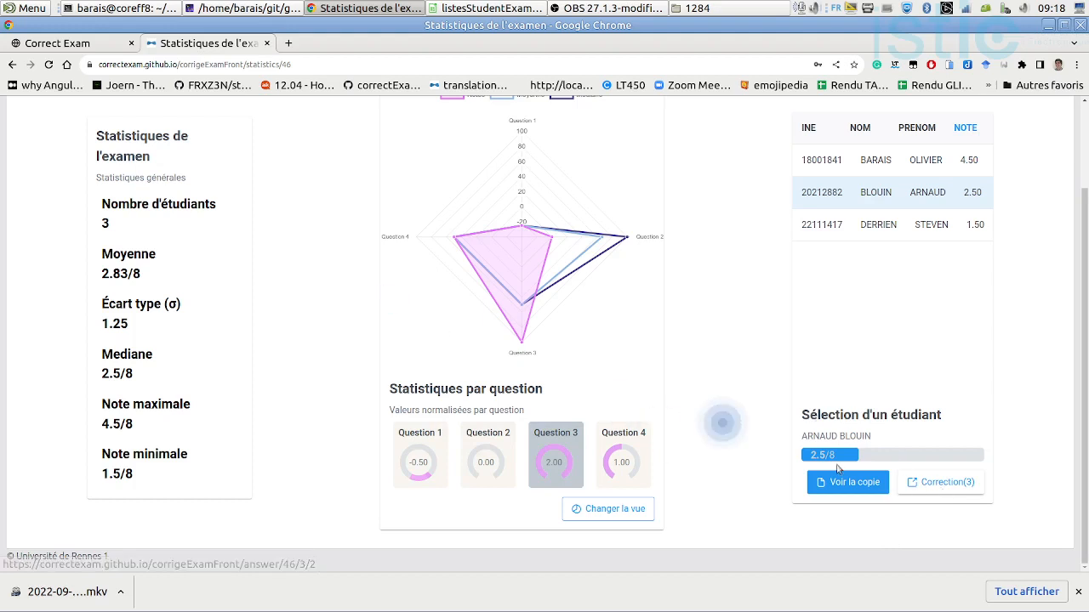
{"action": "middle_click", "coordinate": [914, 484]}
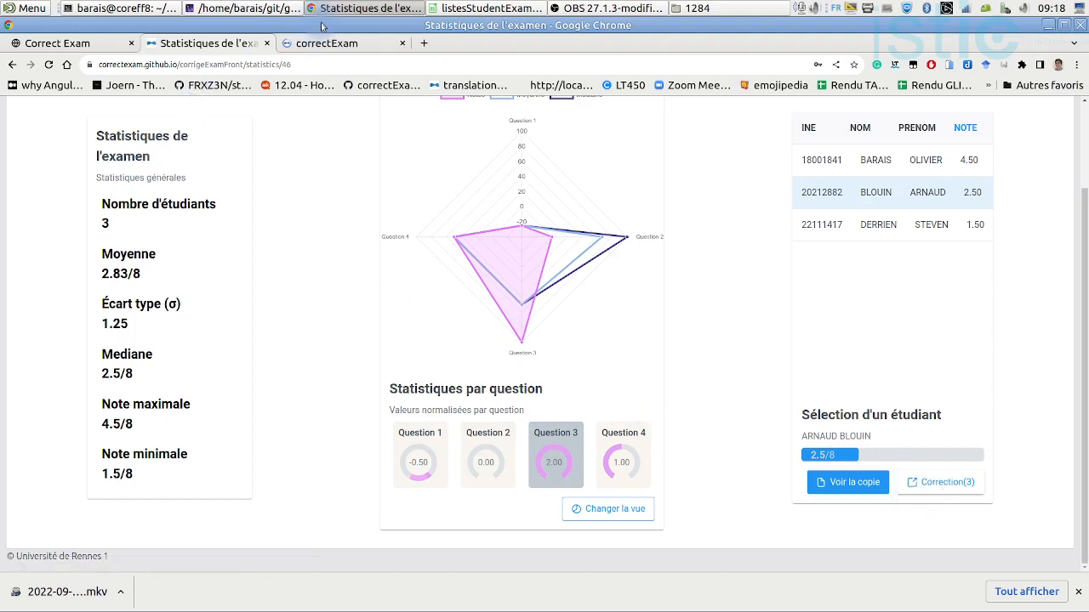
{"action": "left_click", "coordinate": [335, 42]}
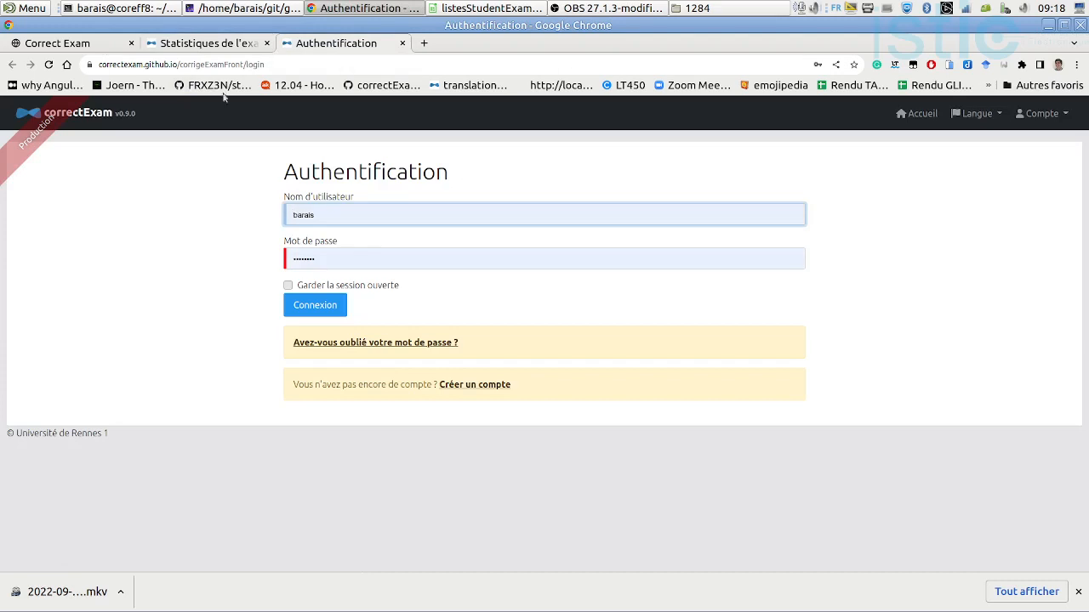
{"action": "left_click", "coordinate": [314, 308]}
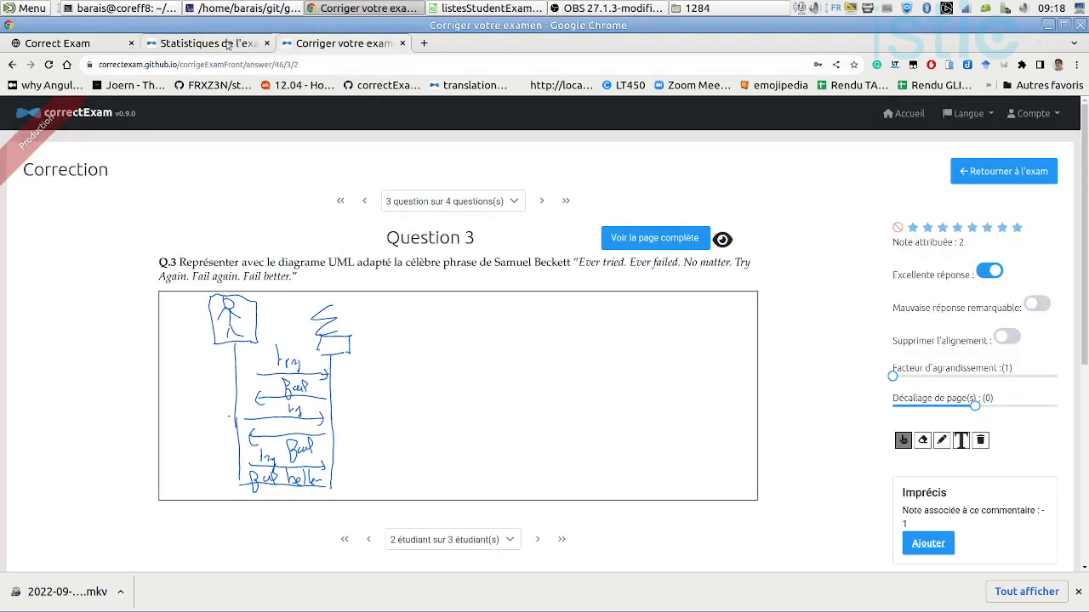
{"action": "left_click", "coordinate": [231, 41]}
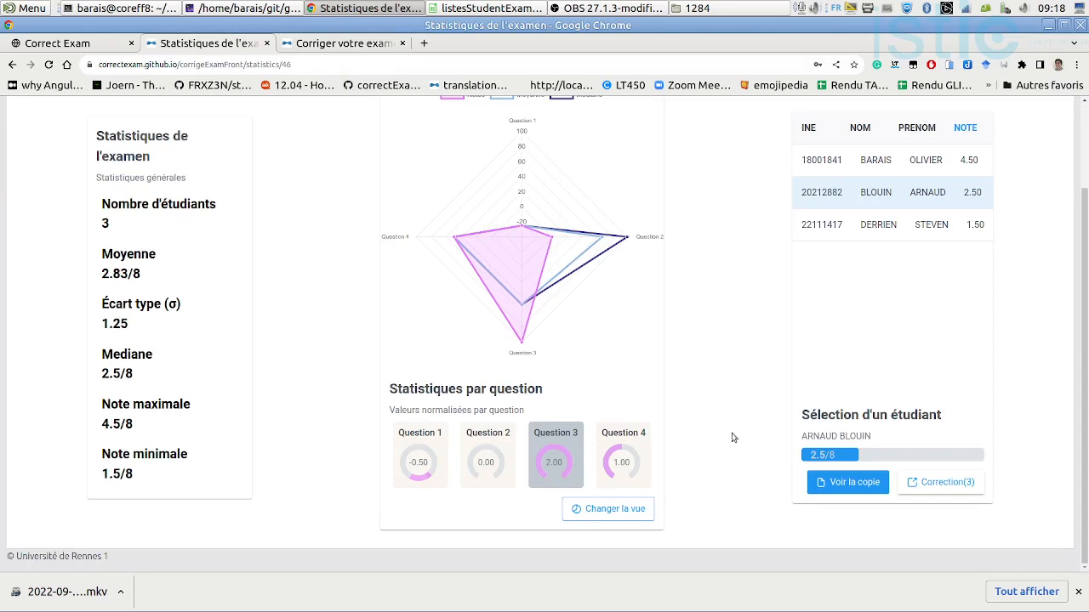
From the home page, reopen the results of examSeptembre2022 in the demoCorrectExam course and view the representative answers.
{"action": "scroll", "coordinate": [686, 296], "scroll_direction": "up", "scroll_amount": 2}
{"action": "scroll", "coordinate": [680, 357], "scroll_direction": "down", "scroll_amount": 2}
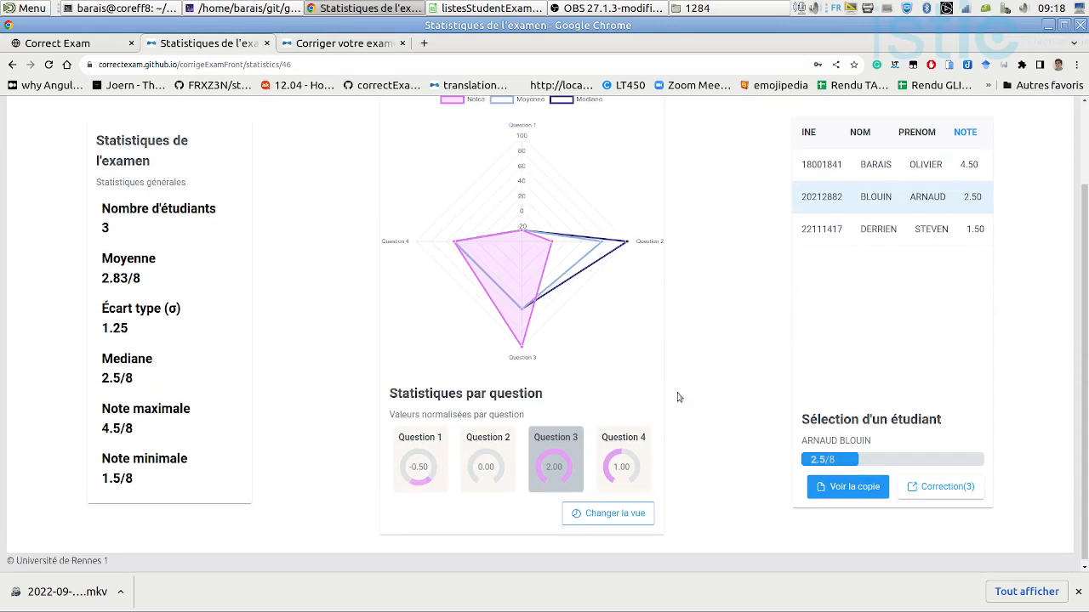
{"action": "scroll", "coordinate": [936, 267], "scroll_direction": "up", "scroll_amount": 2}
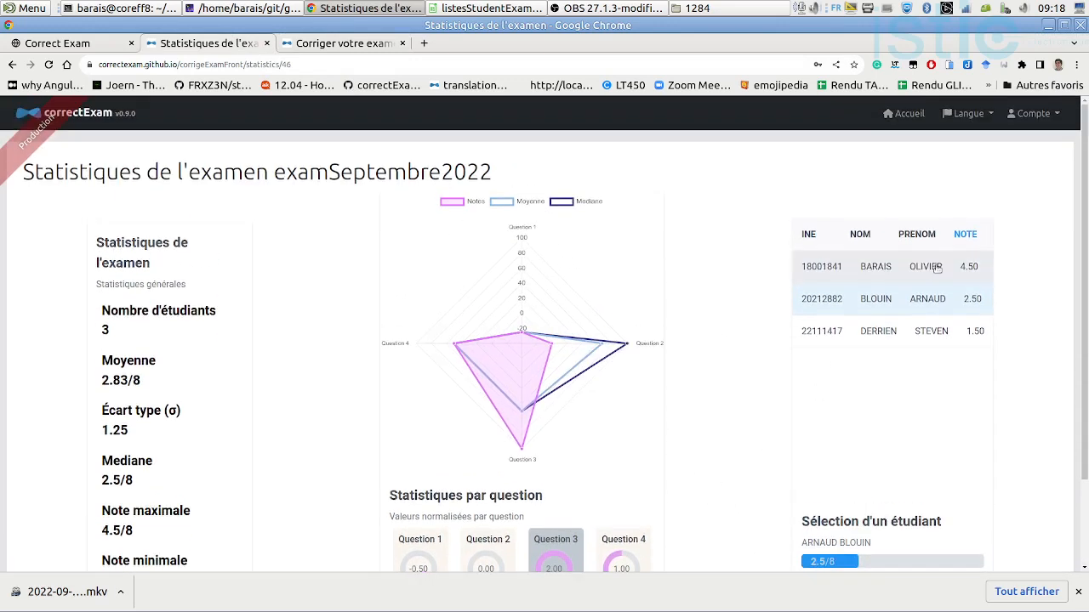
{"action": "left_click", "coordinate": [85, 122]}
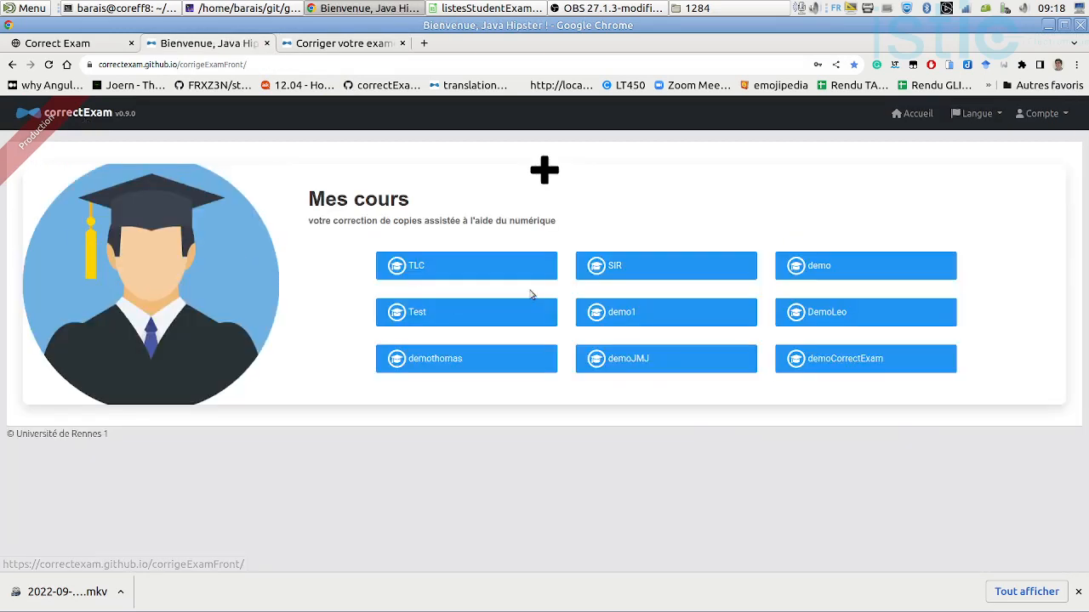
{"action": "left_click", "coordinate": [889, 370]}
{"action": "left_click", "coordinate": [740, 266]}
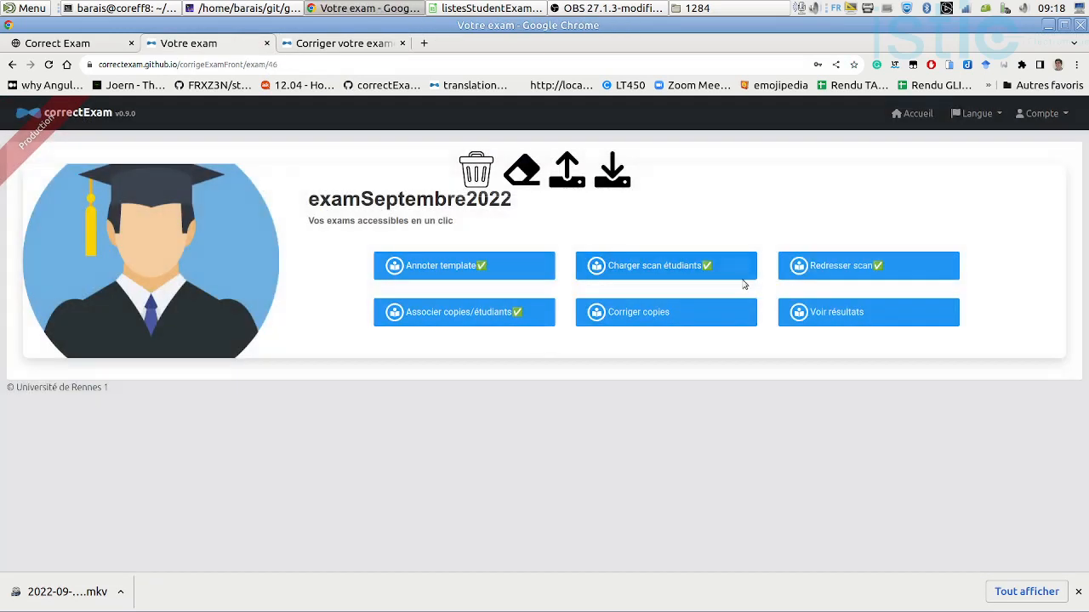
{"action": "left_click", "coordinate": [870, 314]}
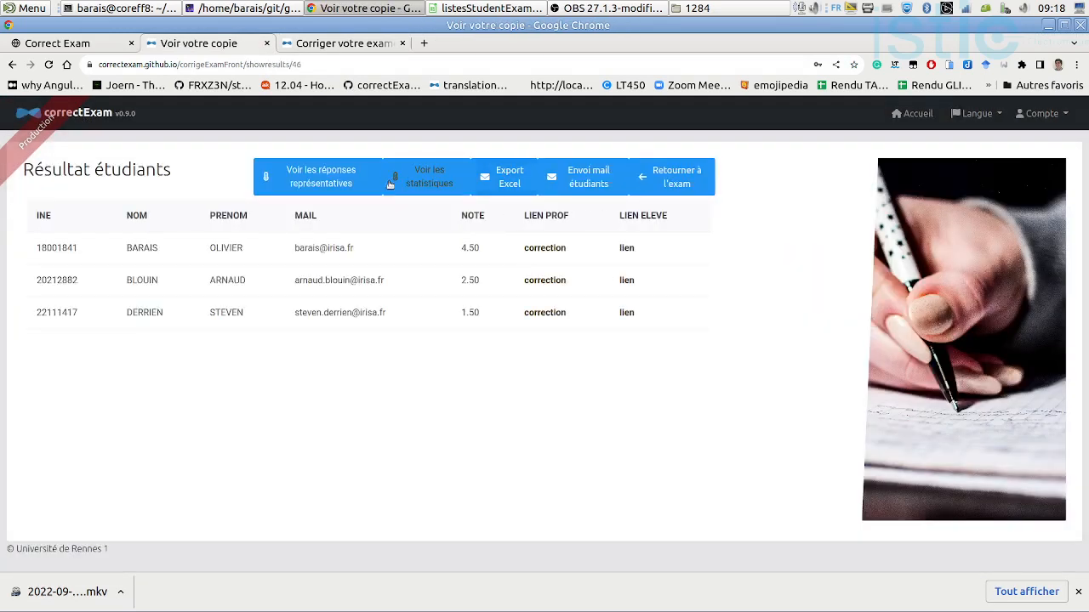
{"action": "left_click", "coordinate": [334, 187]}
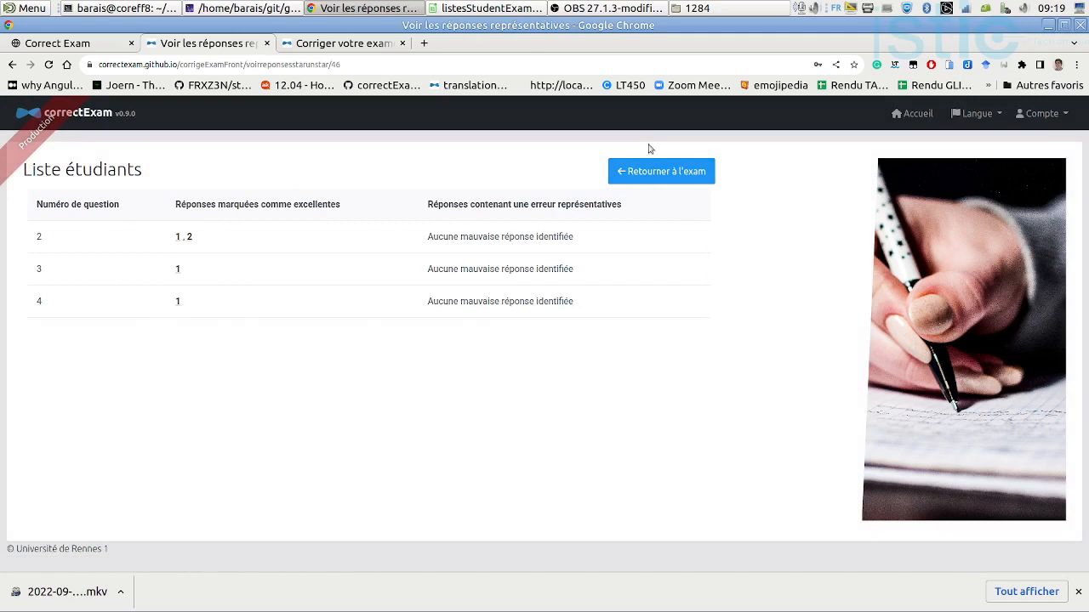
Return to the exam's results, export them to Excel, and open the exported students file in LibreOffice Calc.
{"action": "left_click", "coordinate": [678, 174]}
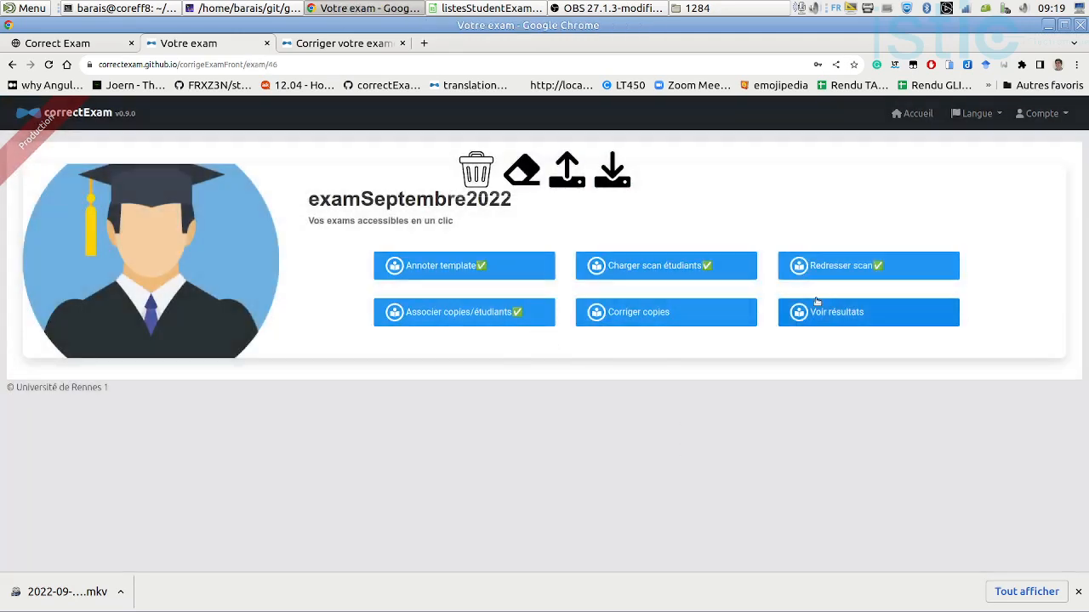
{"action": "left_click", "coordinate": [814, 316]}
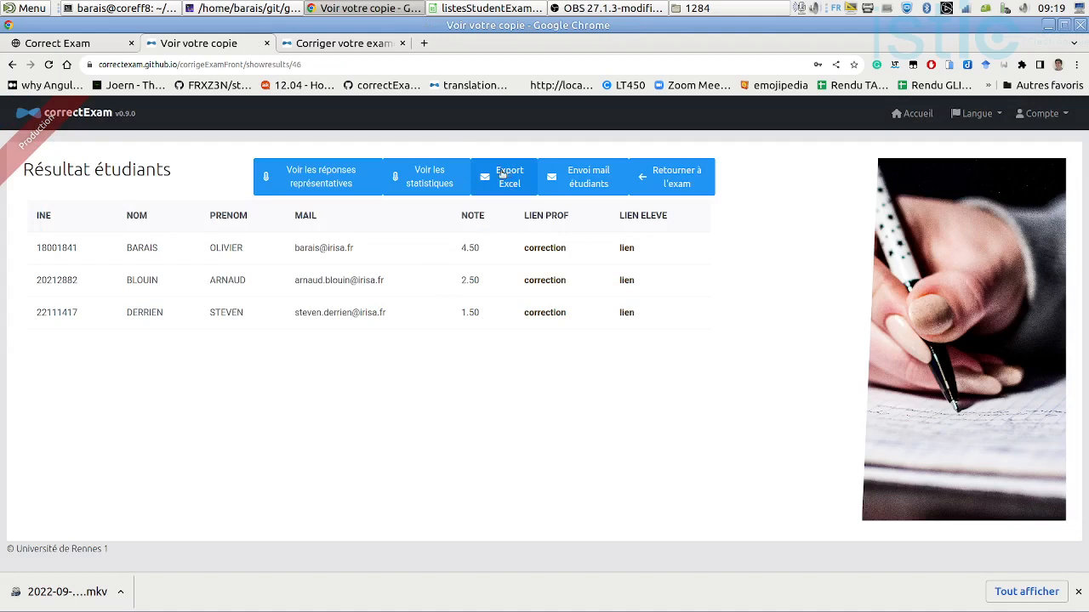
{"action": "left_click", "coordinate": [509, 176]}
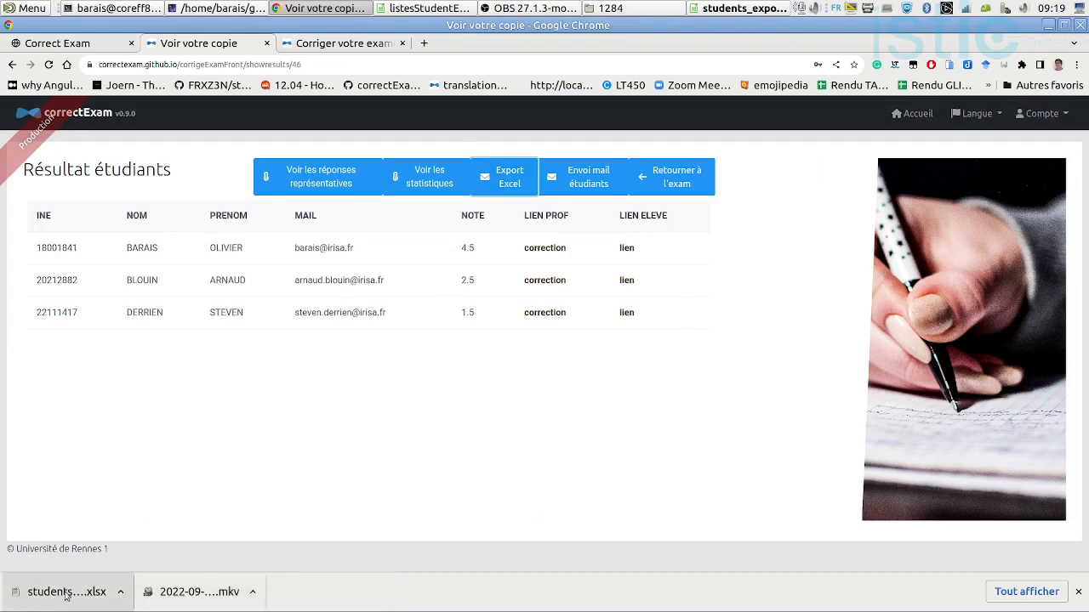
{"action": "mouse_move", "coordinate": [416, 8]}
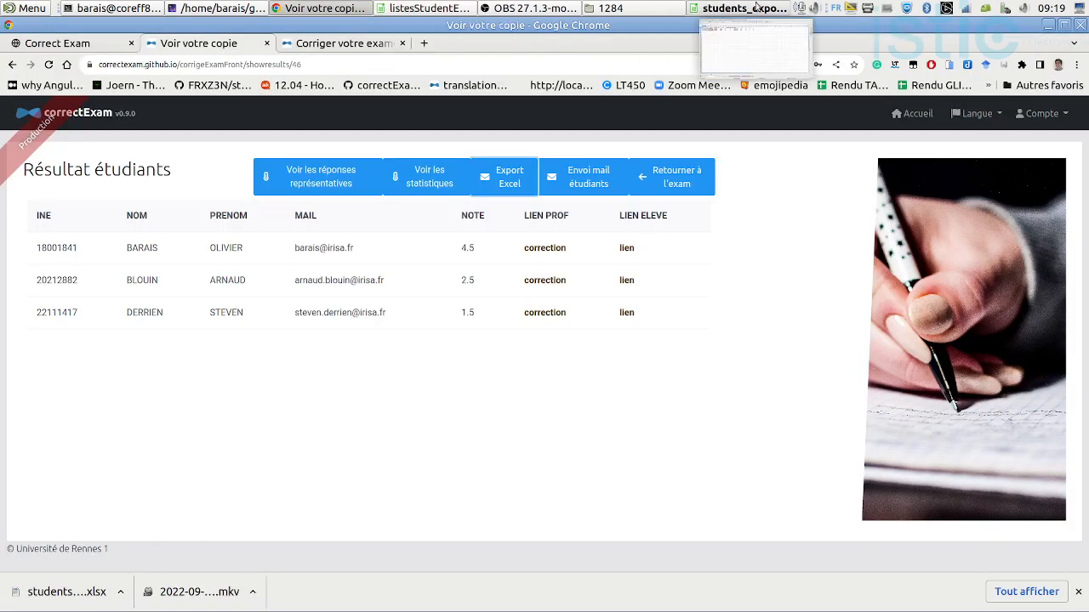
{"action": "left_click", "coordinate": [746, 60]}
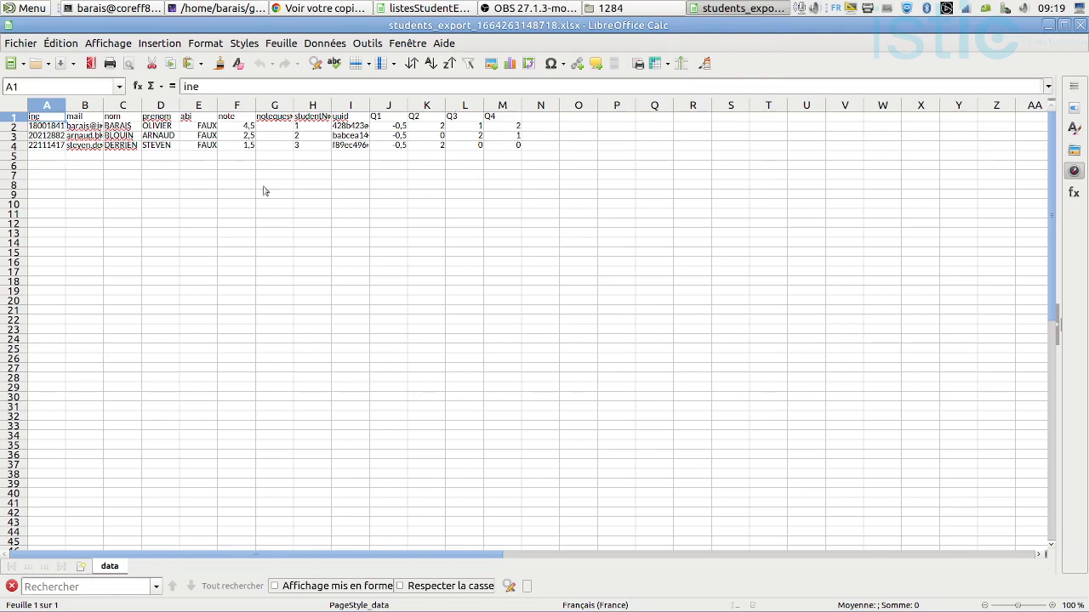
Glance at the original student list, return to the exam results in Chrome, and view the student result e-mail draft without sending it.
{"action": "left_click", "coordinate": [421, 7]}
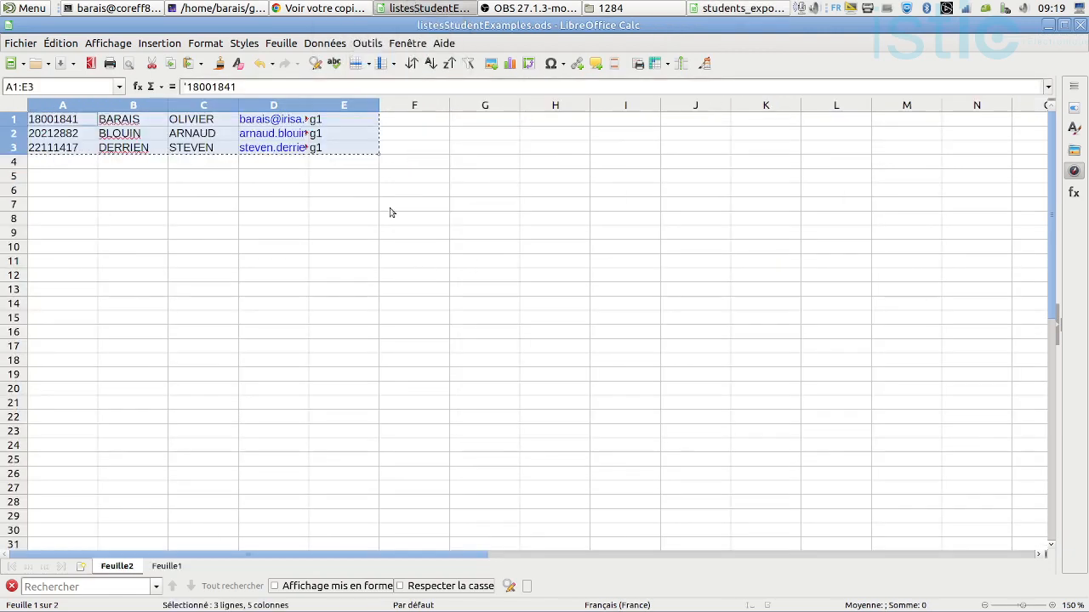
{"action": "left_click", "coordinate": [321, 8]}
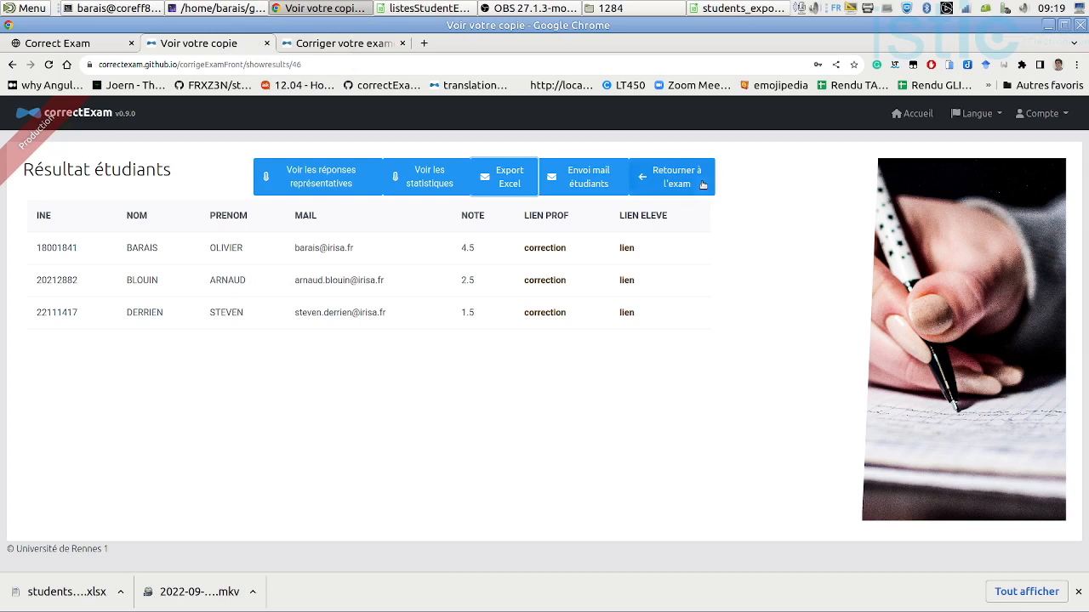
{"action": "left_click", "coordinate": [605, 187]}
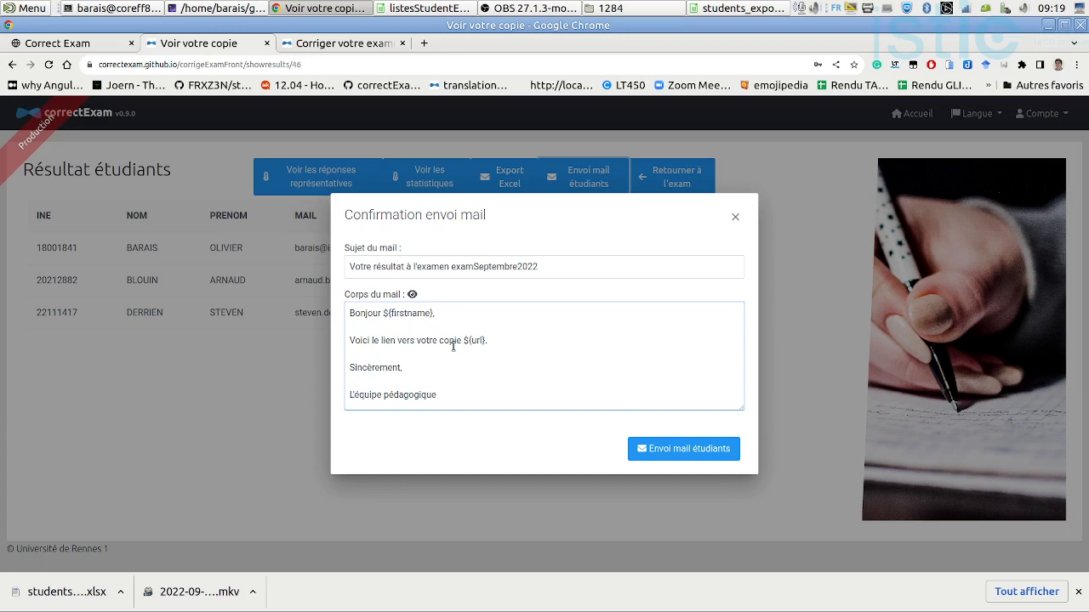
{"action": "left_click", "coordinate": [767, 191]}
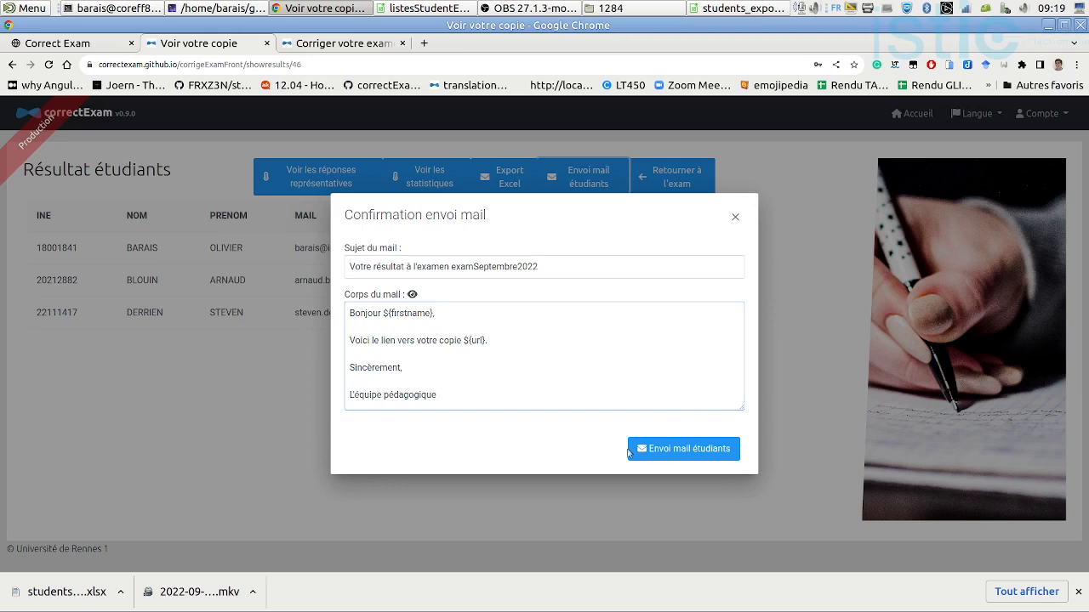
{"action": "left_click", "coordinate": [731, 215]}
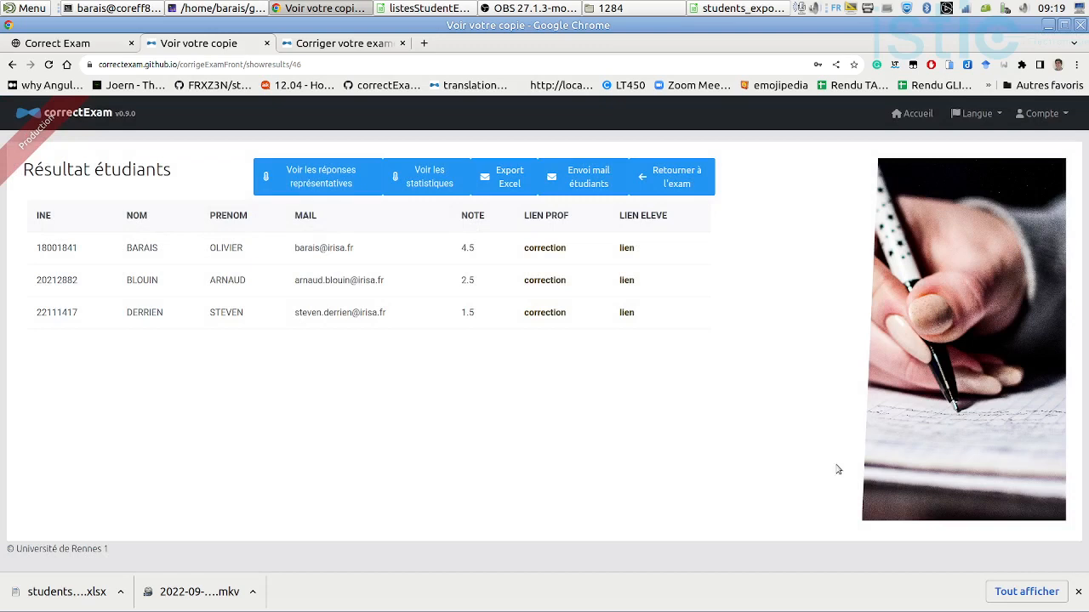
View the Correct Exam project website, and open github.com/correctexam in a new tab.
{"action": "left_click", "coordinate": [47, 49]}
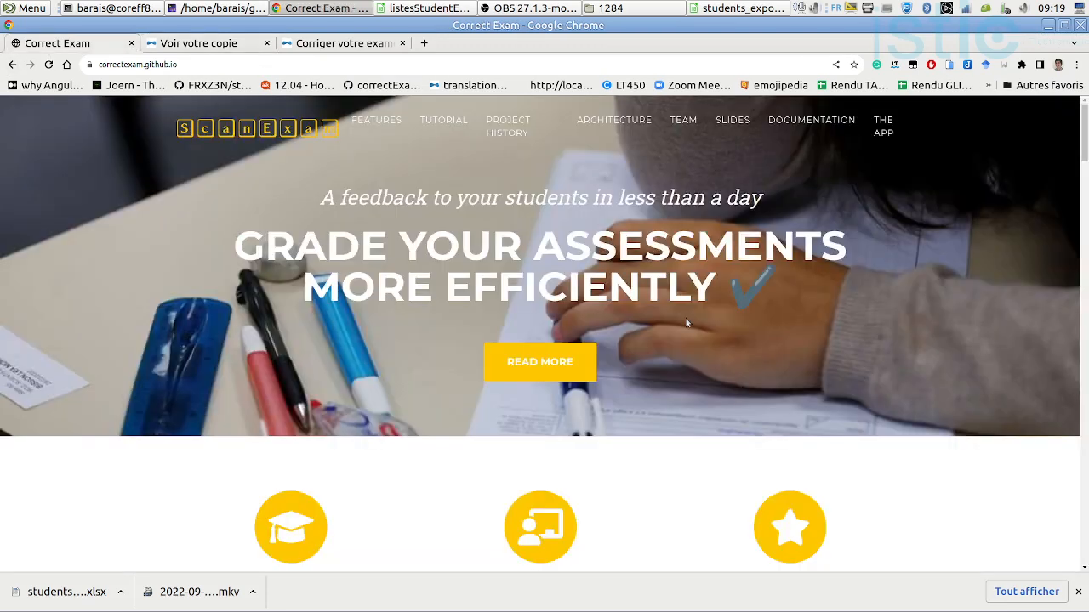
{"action": "left_click", "coordinate": [424, 42]}
{"action": "type", "text": "gith"}
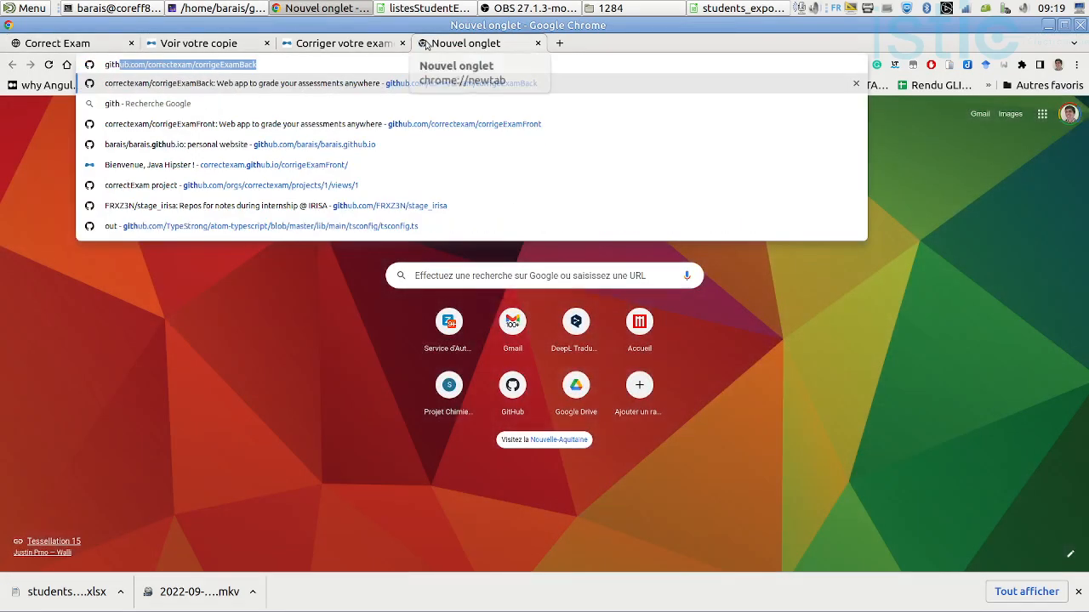
{"action": "key", "text": "Right"}
{"action": "key", "text": "BackSpace"}
{"action": "key", "text": "BackSpace"}
{"action": "key", "text": "BackSpace"}
{"action": "key", "text": "BackSpace"}
{"action": "key", "text": "BackSpace"}
{"action": "key", "text": "BackSpace"}
{"action": "key", "text": "BackSpace"}
{"action": "key", "text": "BackSpace"}
{"action": "key", "text": "BackSpace"}
{"action": "key", "text": "BackSpace"}
{"action": "key", "text": "BackSpace"}
{"action": "key", "text": "BackSpace"}
{"action": "key", "text": "BackSpace"}
{"action": "key", "text": "BackSpace"}
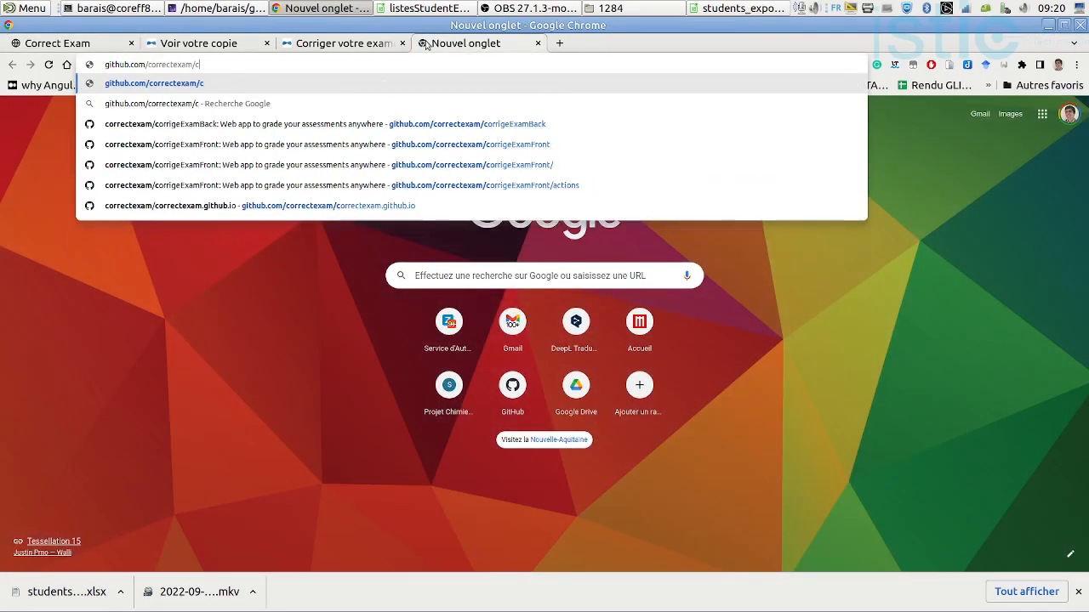
{"action": "key", "text": "Return"}
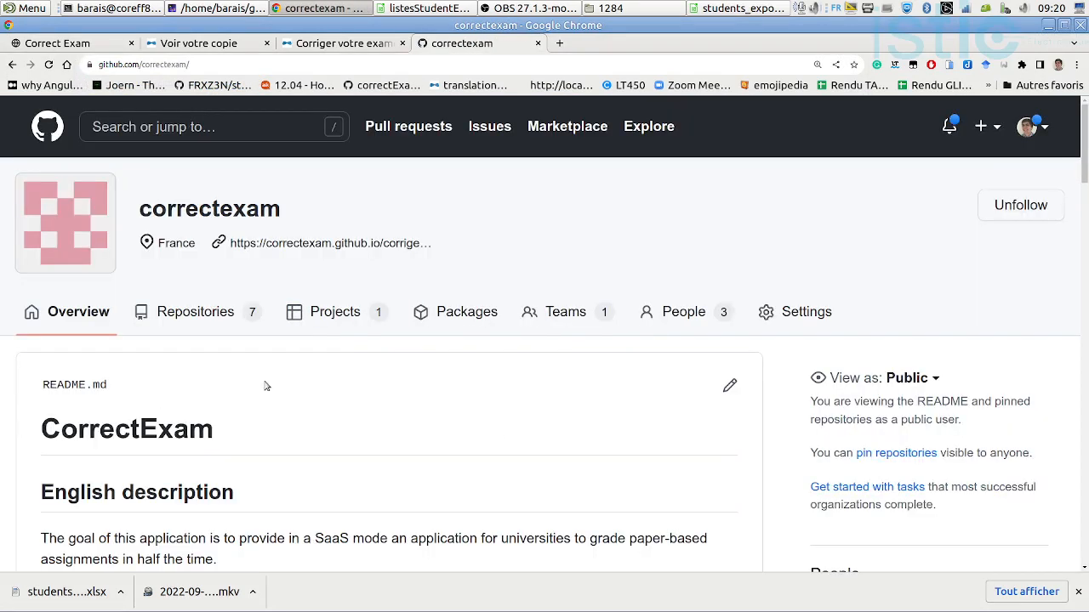
Open the correctexam organization's repositories and look through the list, including corrigeExamFront and corrigeExamBack.
{"action": "left_click", "coordinate": [222, 311]}
{"action": "scroll", "coordinate": [200, 417], "scroll_direction": "down", "scroll_amount": 4}
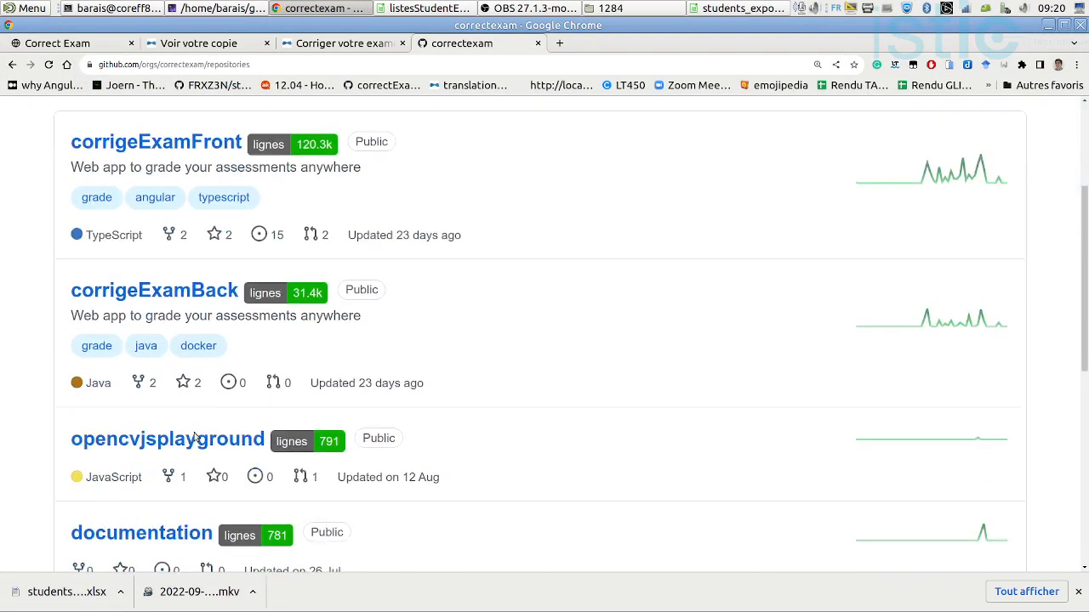
{"action": "scroll", "coordinate": [194, 437], "scroll_direction": "up", "scroll_amount": 2}
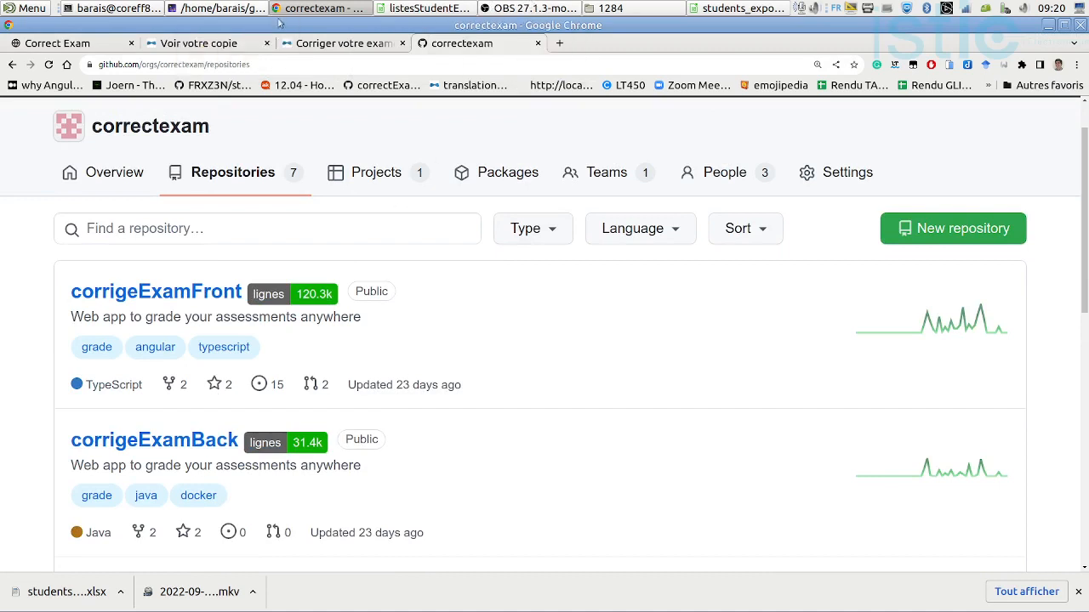
{"action": "mouse_move", "coordinate": [237, 19]}
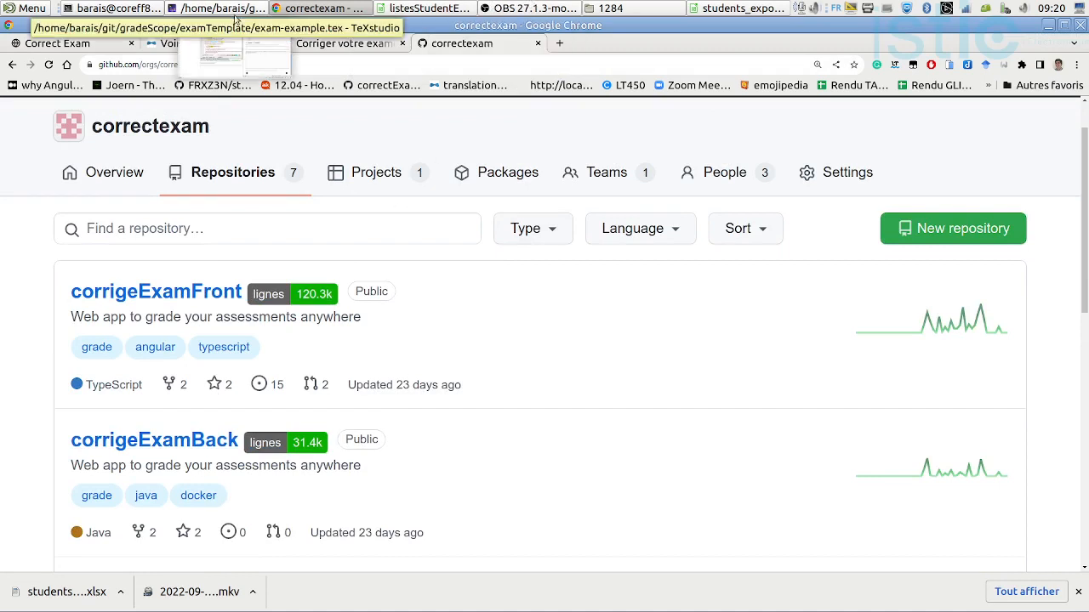